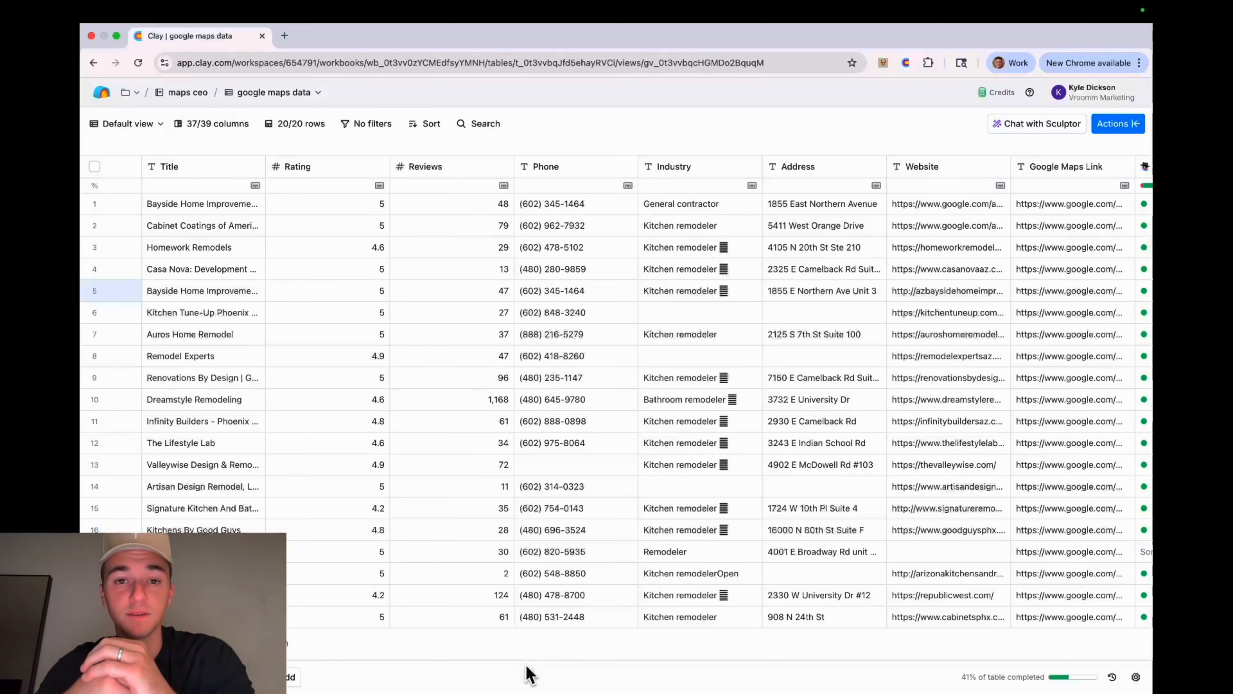
Examine the Google Maps lead table's columns, from the company title and contact details through the CEO/COO/Founder results
{"action": "scroll", "coordinate": [622, 372], "scroll_direction": "right", "scroll_amount": 3}
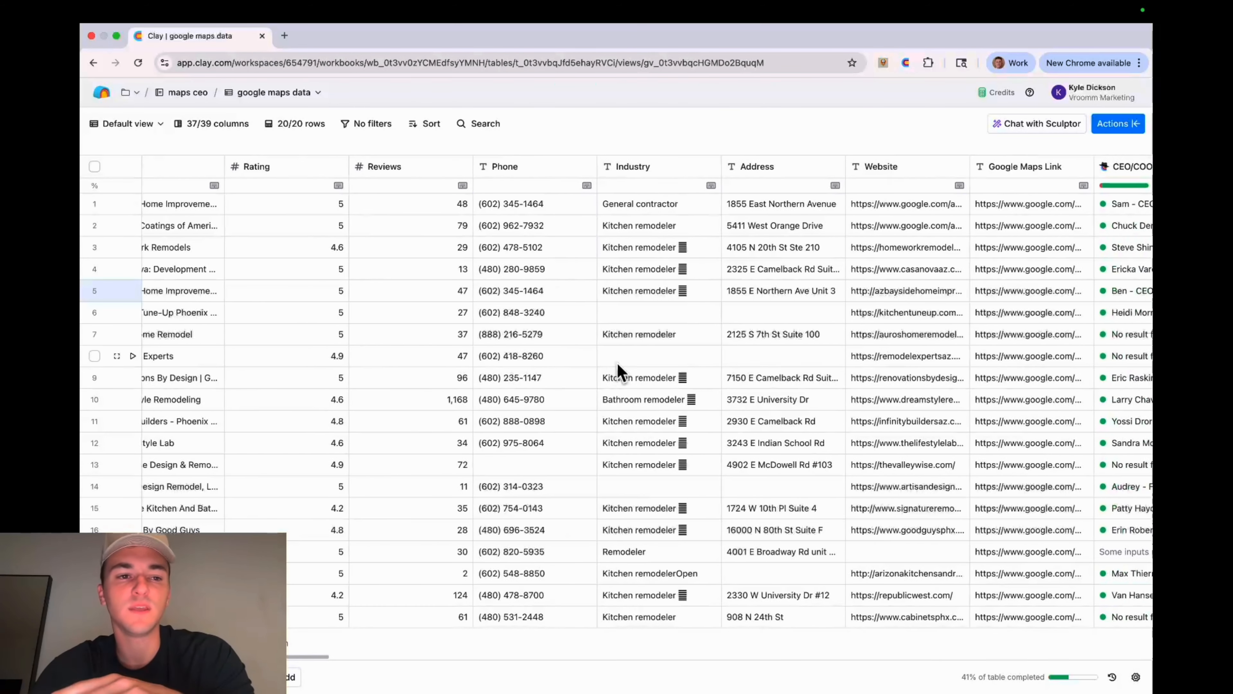
{"action": "scroll", "coordinate": [619, 366], "scroll_direction": "left", "scroll_amount": 3}
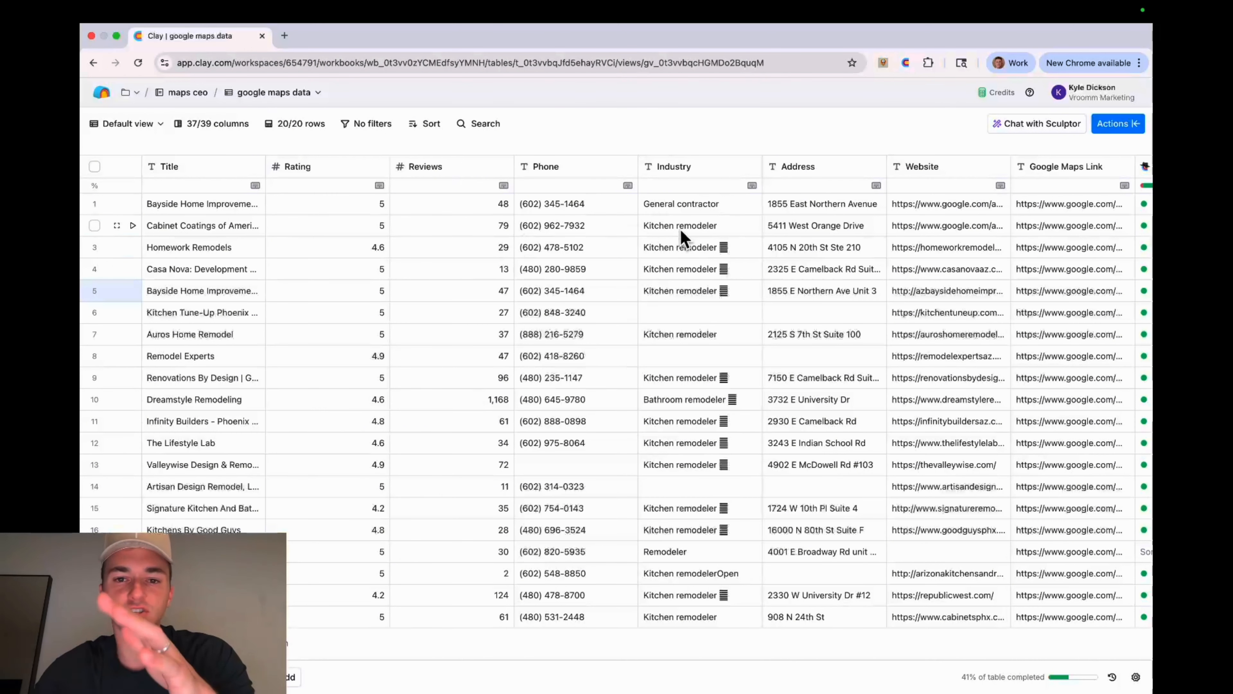
{"action": "scroll", "coordinate": [777, 420], "scroll_direction": "right", "scroll_amount": 10}
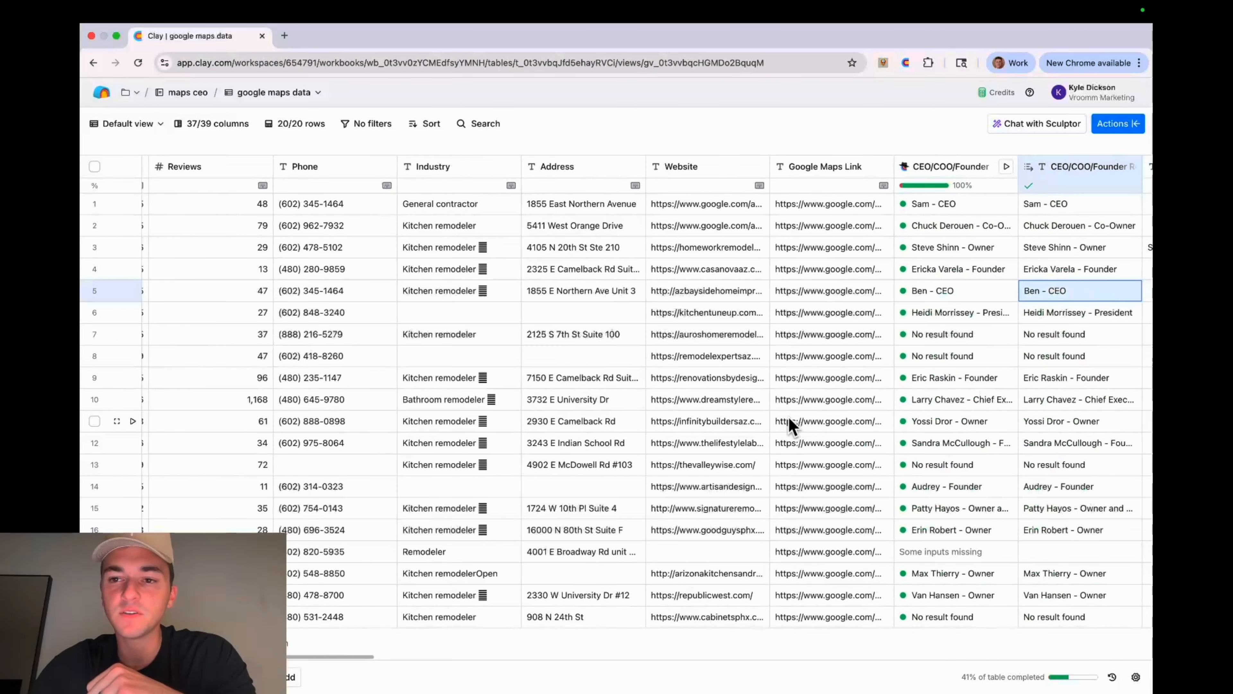
{"action": "scroll", "coordinate": [788, 415], "scroll_direction": "left", "scroll_amount": 1}
{"action": "scroll", "coordinate": [789, 419], "scroll_direction": "left", "scroll_amount": 2}
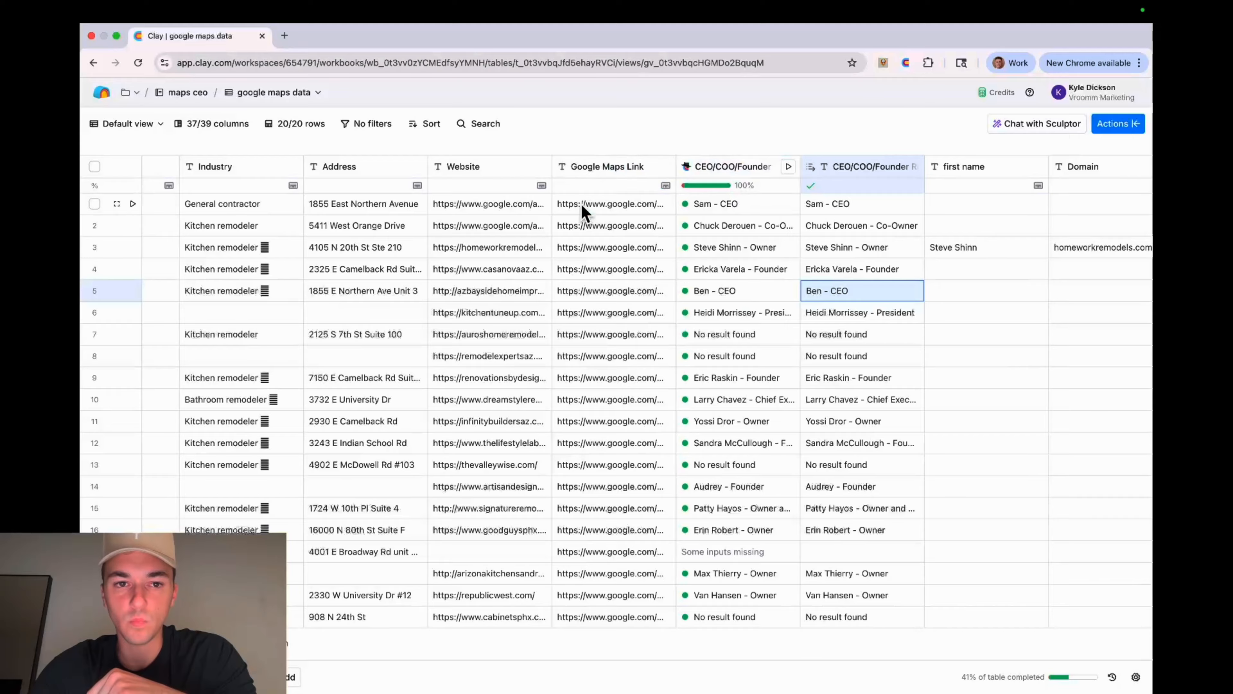
{"action": "scroll", "coordinate": [583, 212], "scroll_direction": "left", "scroll_amount": 10}
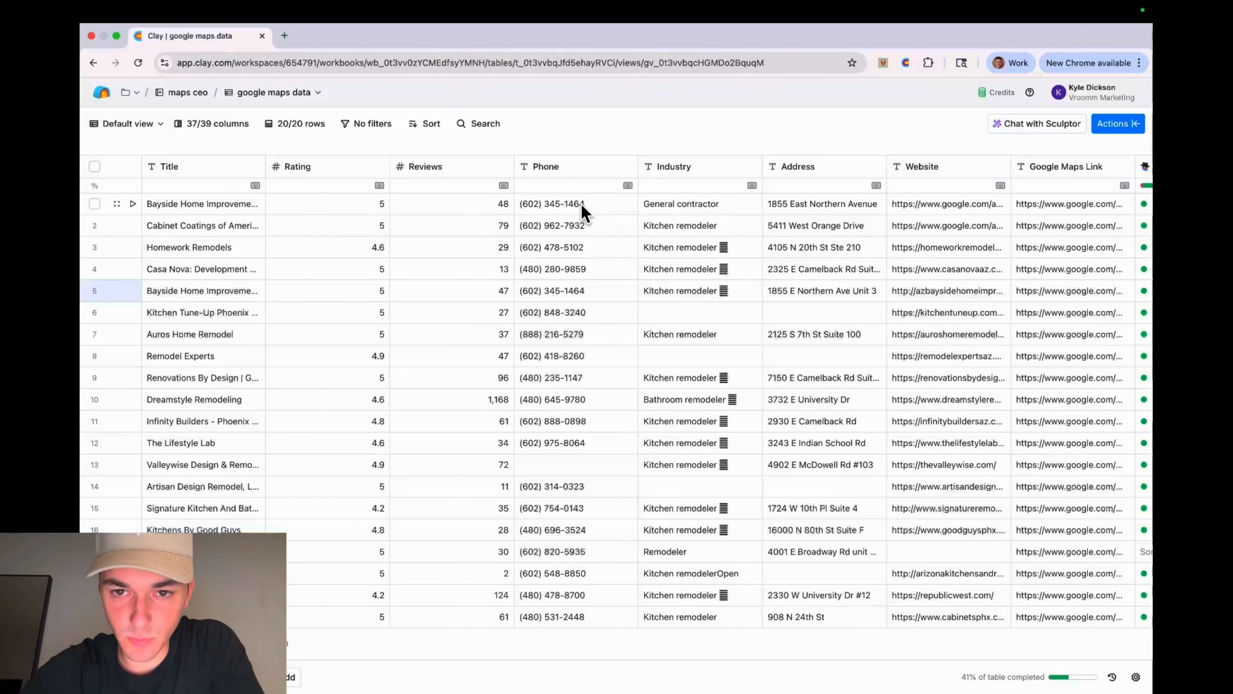
{"action": "scroll", "coordinate": [776, 287], "scroll_direction": "right", "scroll_amount": 10}
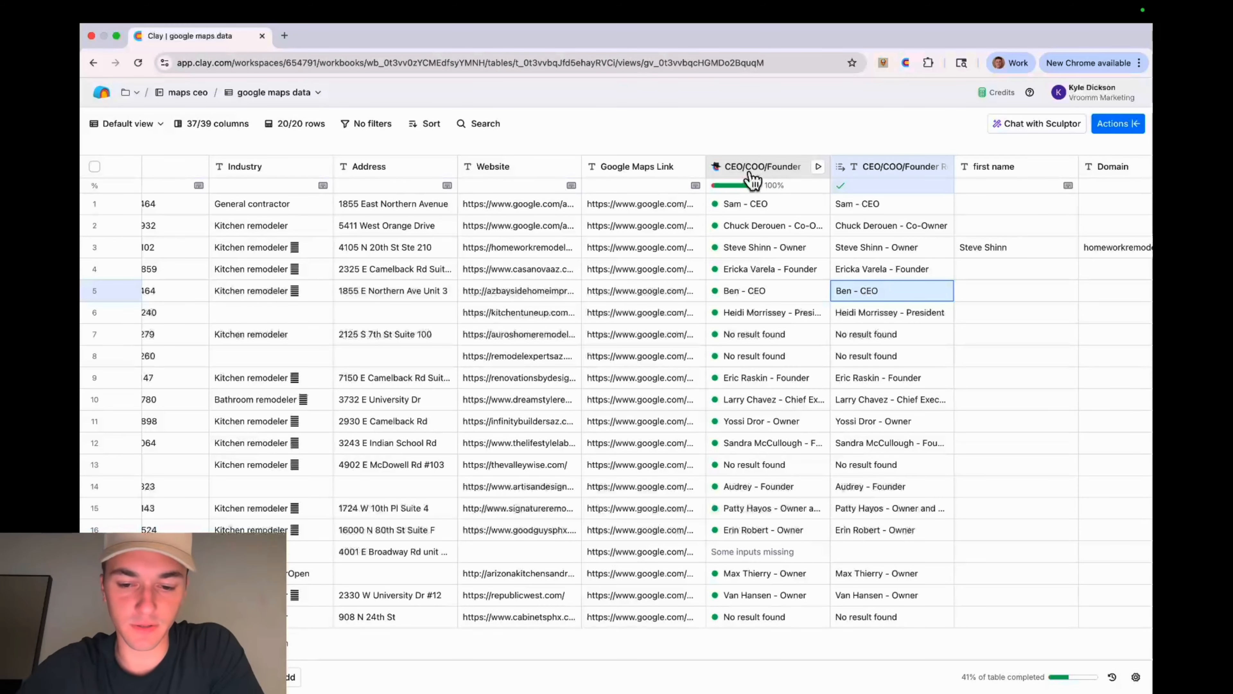
Review the CEO/COO/Founder column's research prompt, output settings and conditional run formula, and close its configuration
{"action": "double_click", "coordinate": [753, 168]}
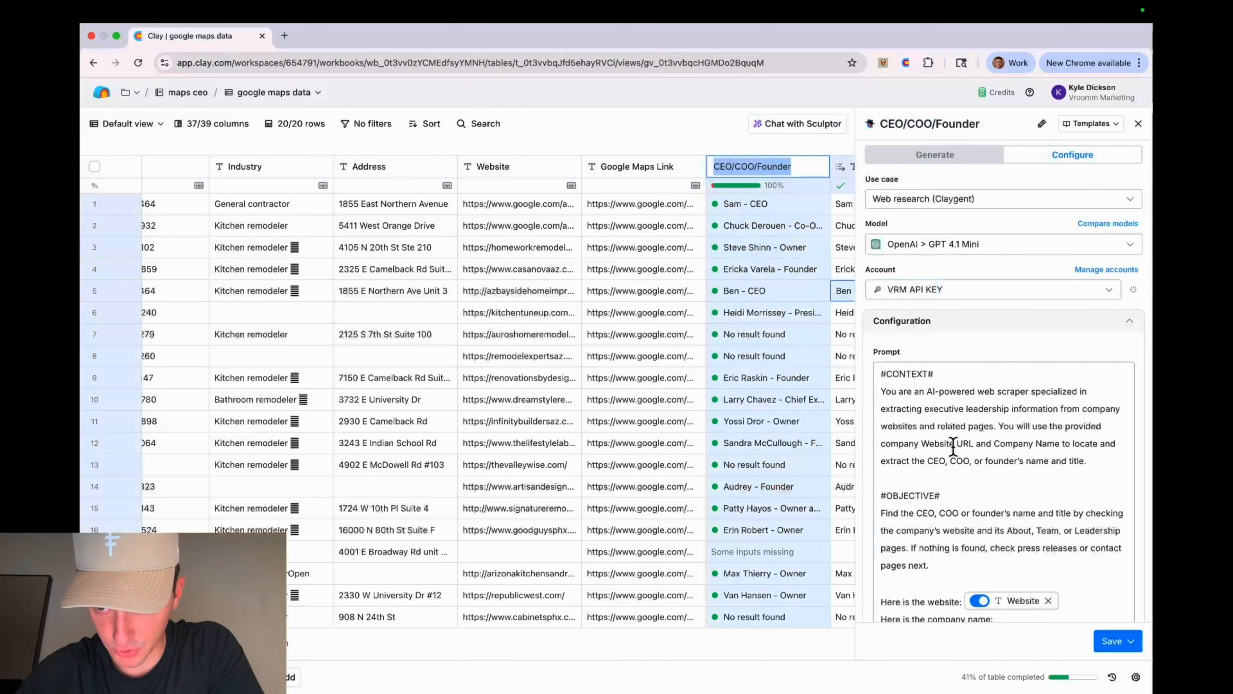
{"action": "scroll", "coordinate": [953, 446], "scroll_direction": "down", "scroll_amount": 3}
{"action": "scroll", "coordinate": [953, 446], "scroll_direction": "down", "scroll_amount": 3}
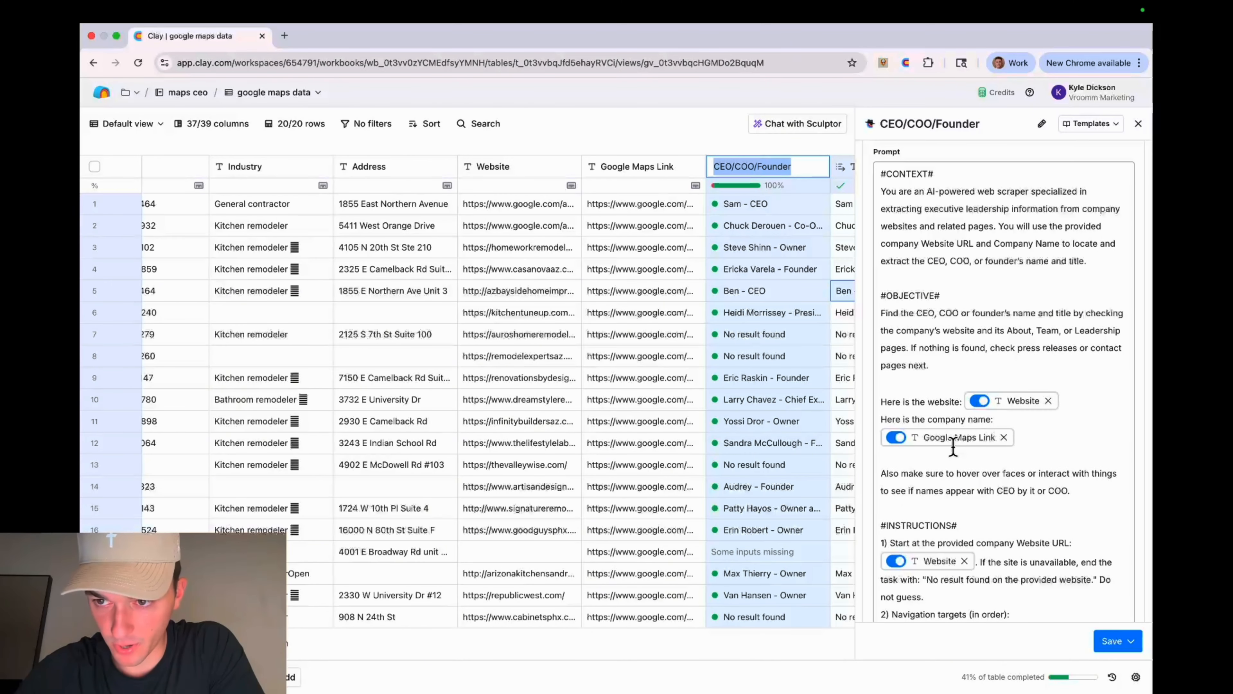
{"action": "scroll", "coordinate": [953, 446], "scroll_direction": "down", "scroll_amount": 3}
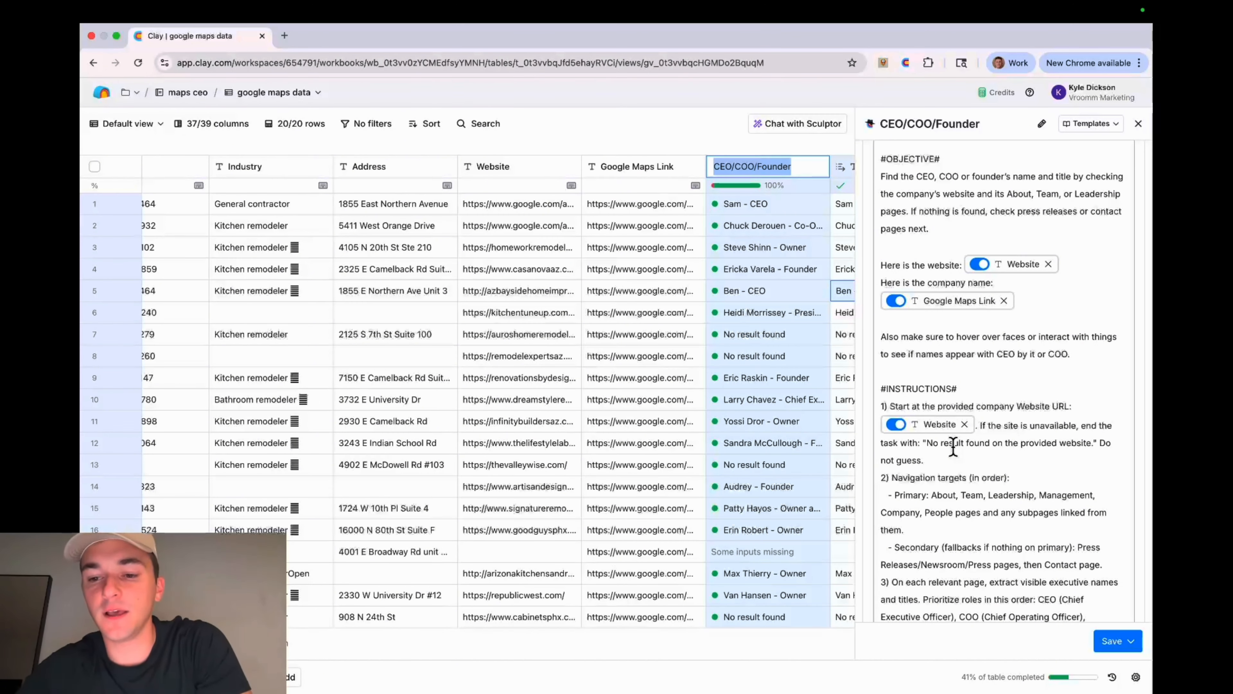
{"action": "scroll", "coordinate": [953, 448], "scroll_direction": "down", "scroll_amount": 15}
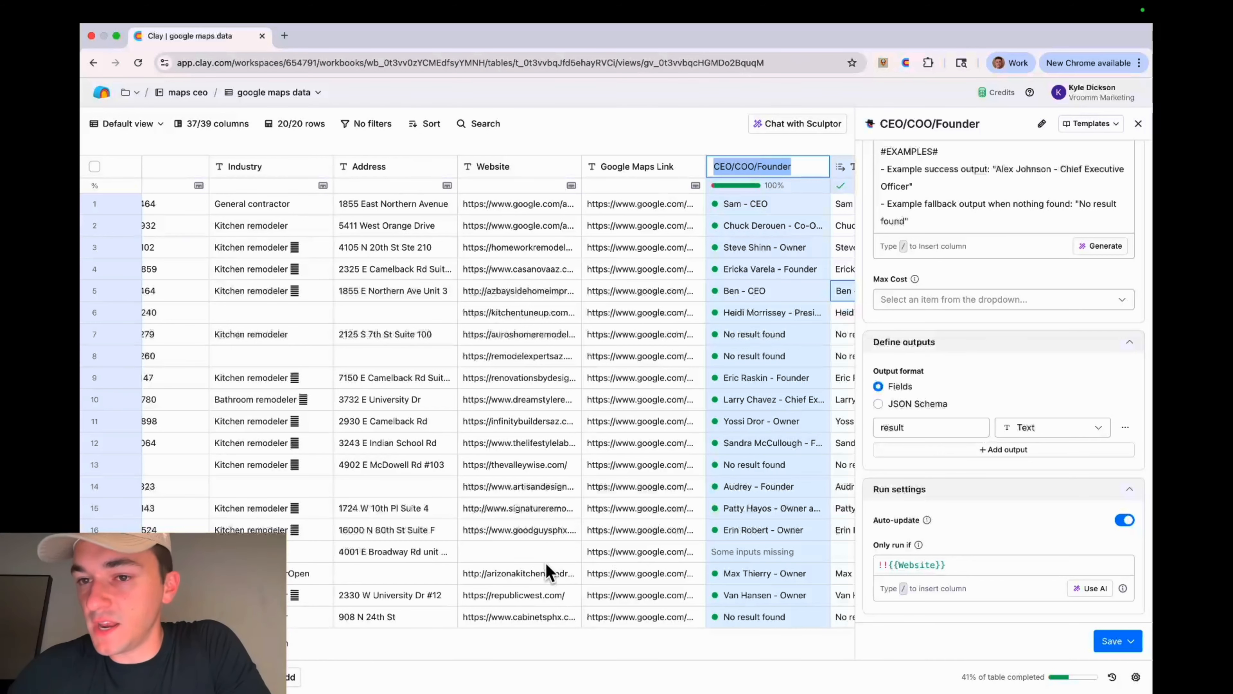
{"action": "left_click", "coordinate": [1090, 588]}
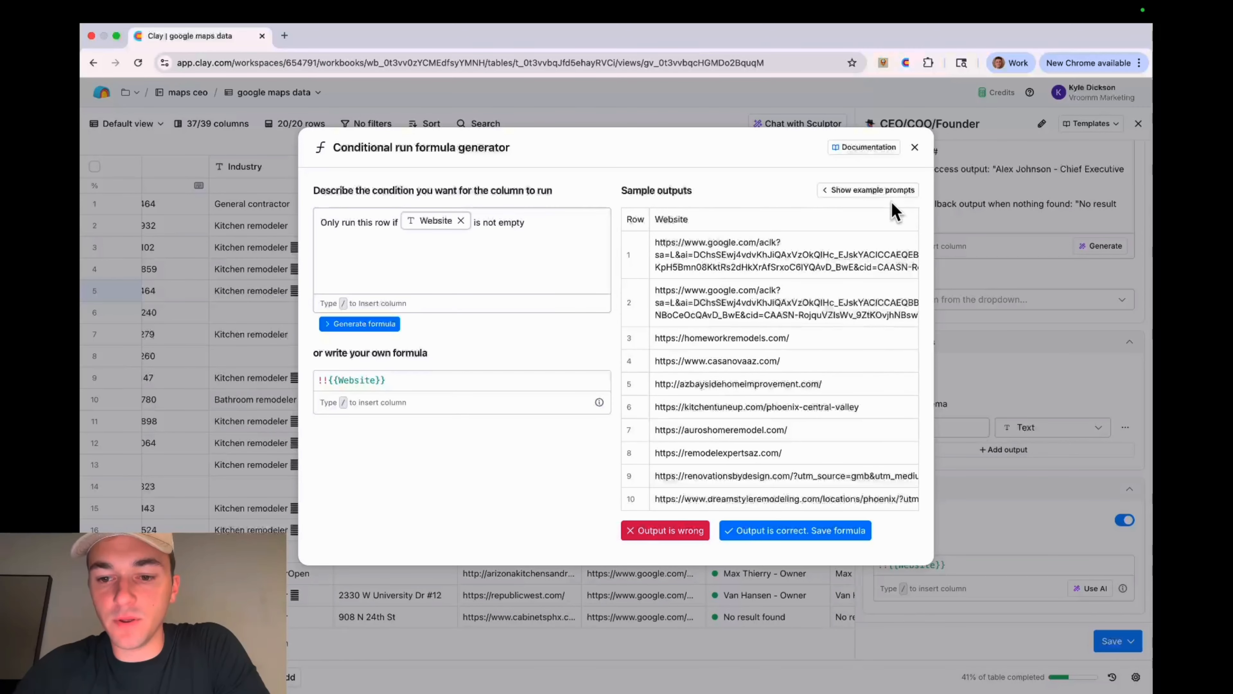
{"action": "left_click", "coordinate": [915, 146]}
{"action": "left_click", "coordinate": [1138, 124]}
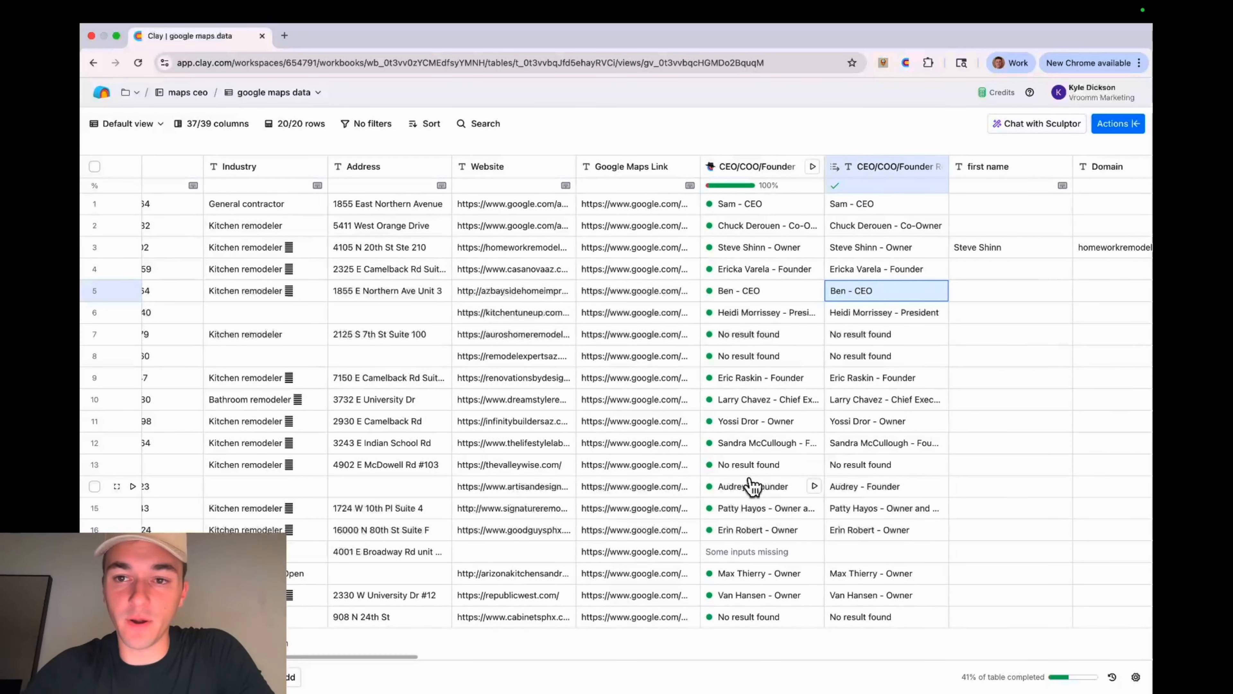
Search the available actions for "clay" and start a new Claygent (AI Web Researcher) enrichment
{"action": "scroll", "coordinate": [752, 485], "scroll_direction": "right", "scroll_amount": 10}
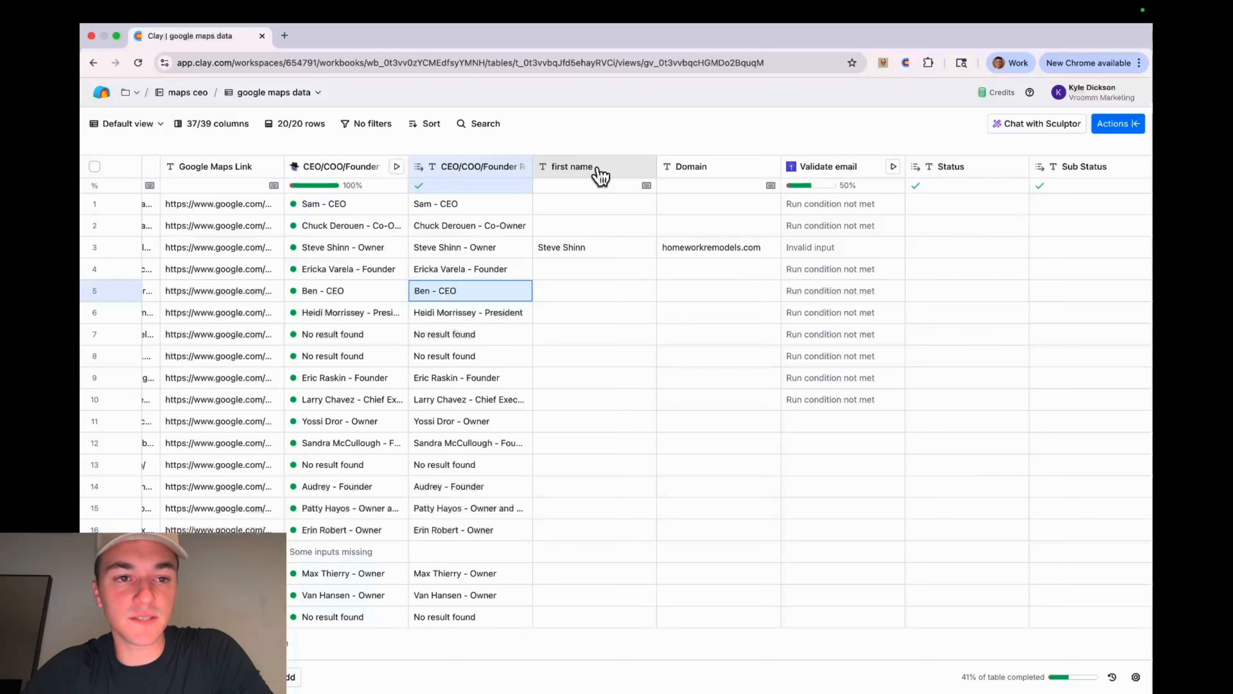
{"action": "scroll", "coordinate": [1010, 228], "scroll_direction": "right", "scroll_amount": 15}
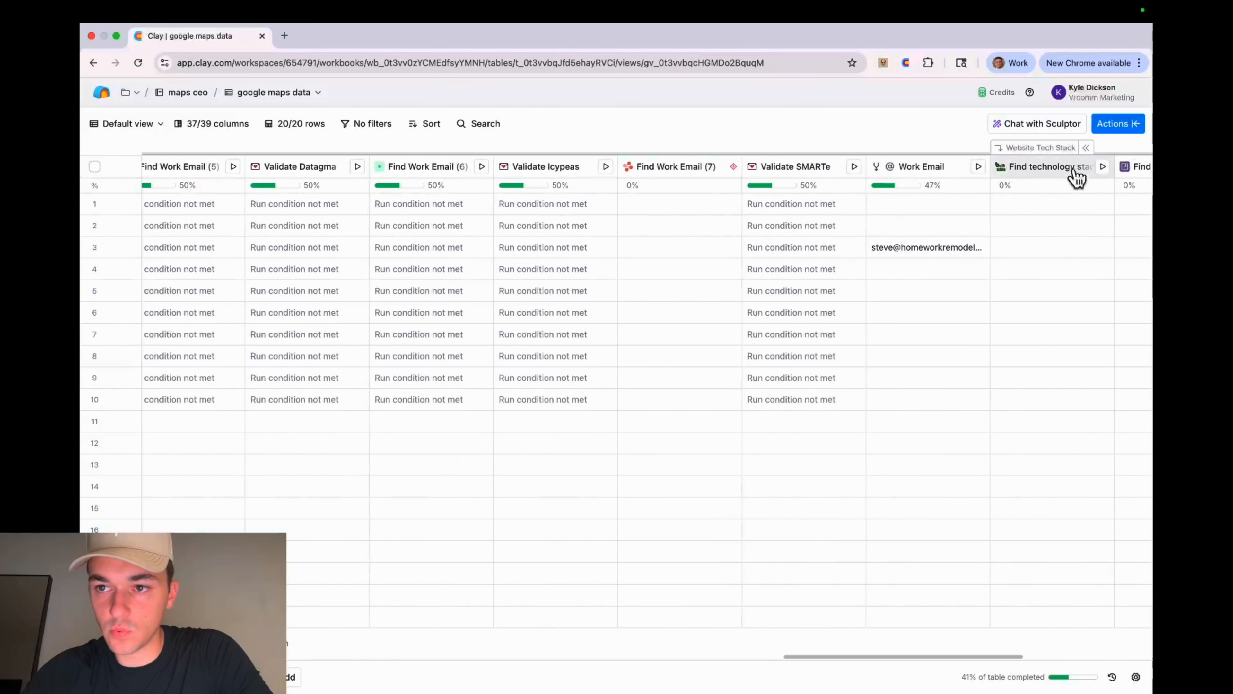
{"action": "left_click", "coordinate": [1116, 124]}
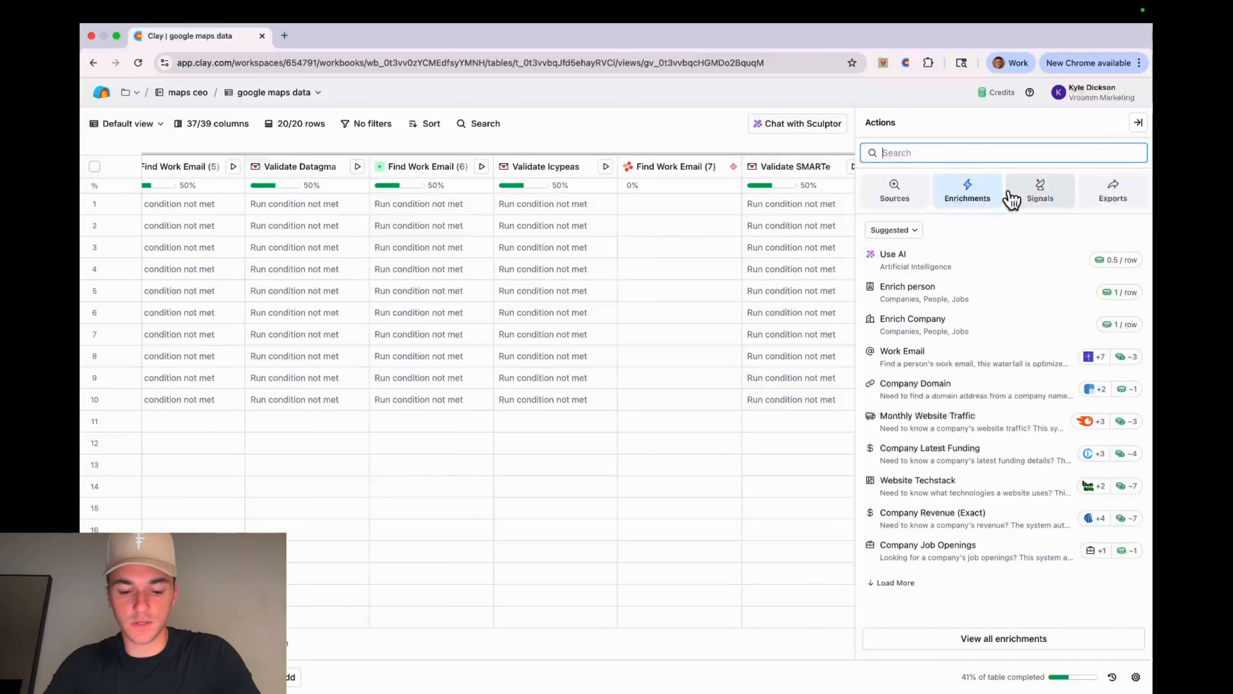
{"action": "type", "text": "clay"}
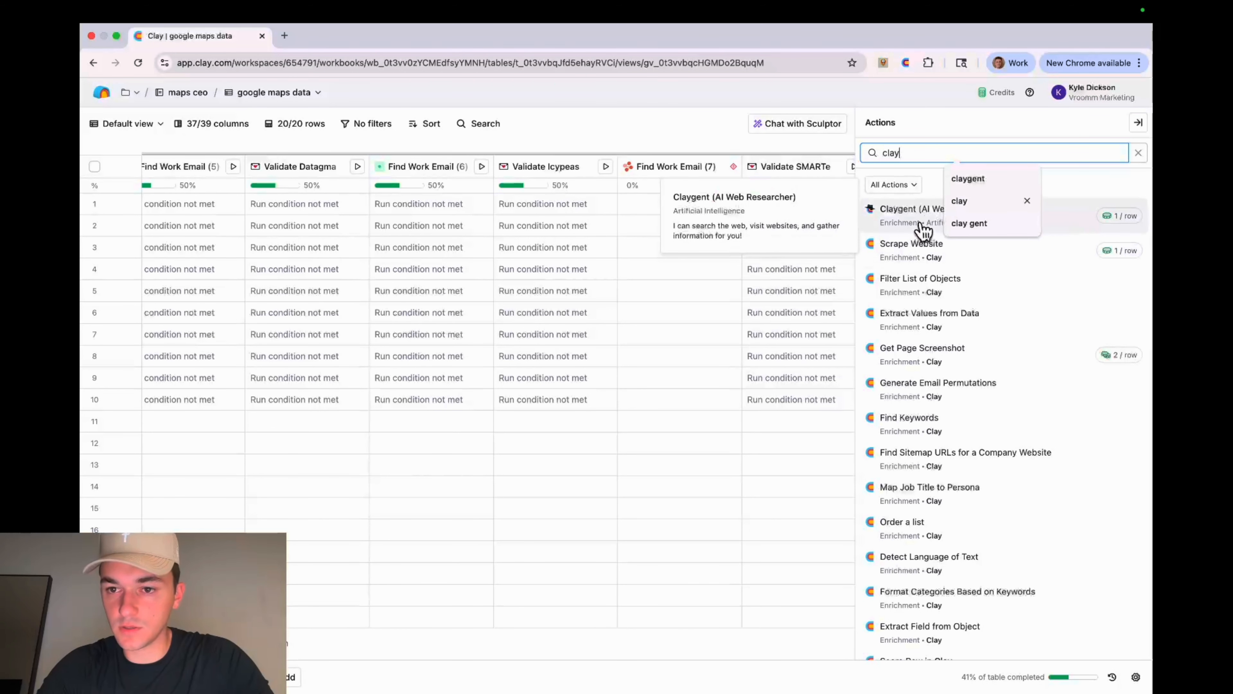
{"action": "left_click", "coordinate": [921, 219]}
Describe the AI task as "Take the full name and clean it up, so we can run it through an email finder."
{"action": "left_click", "coordinate": [946, 281]}
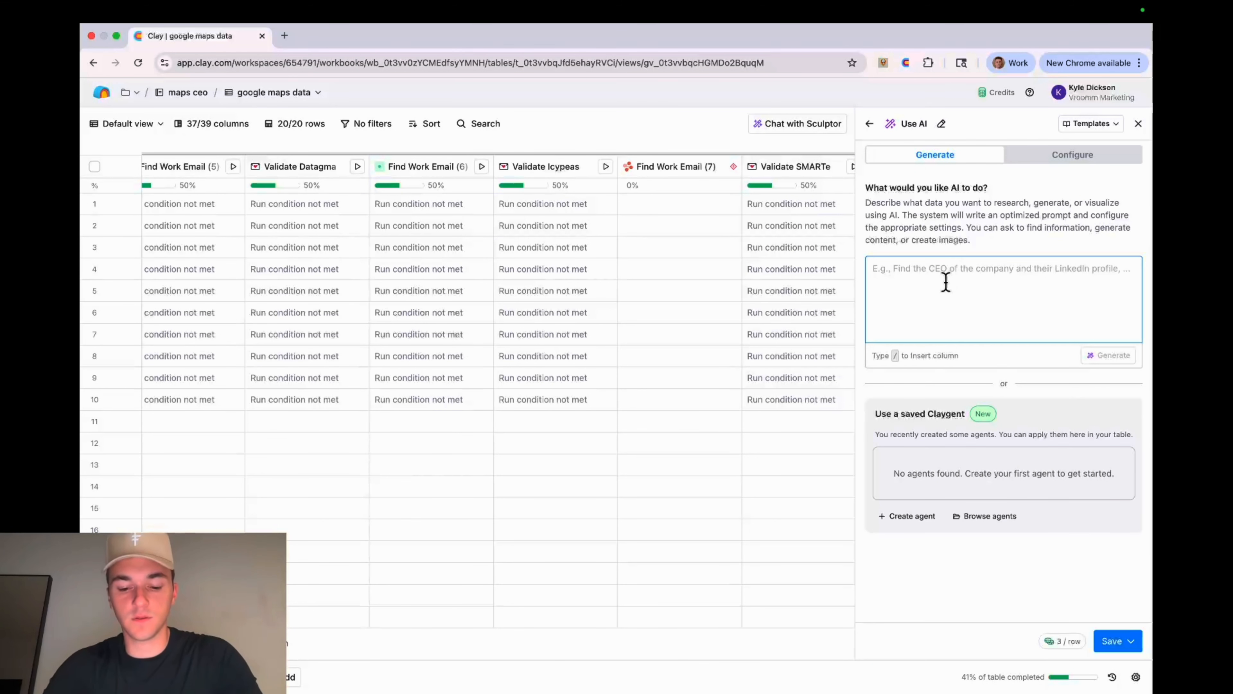
{"action": "type", "text": "Take the"}
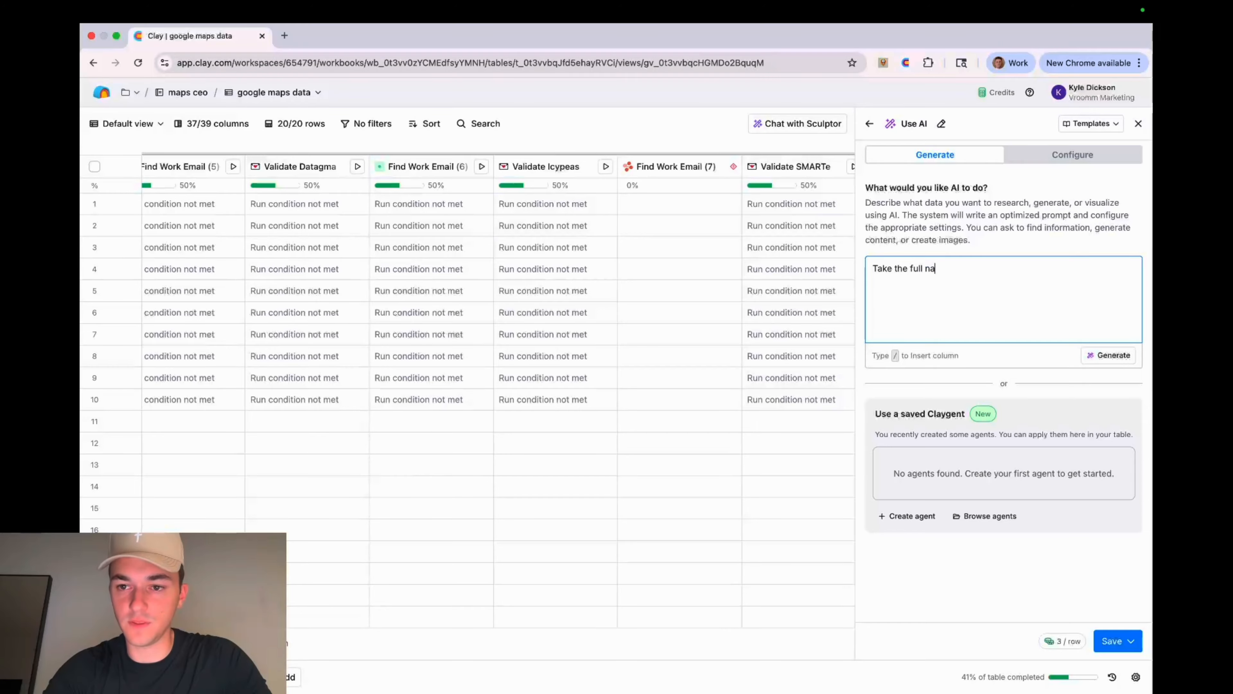
{"action": "type", "text": "full name and c"}
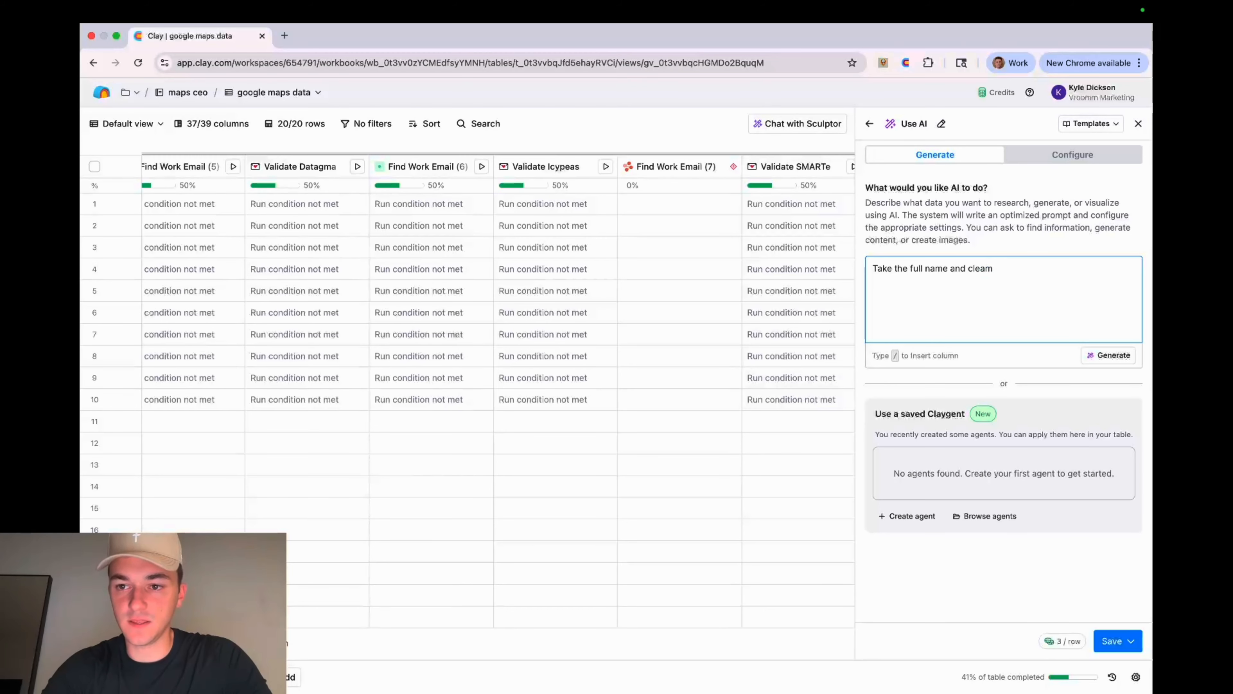
{"action": "type", "text": "lean it up, so we can run it through an email finder."}
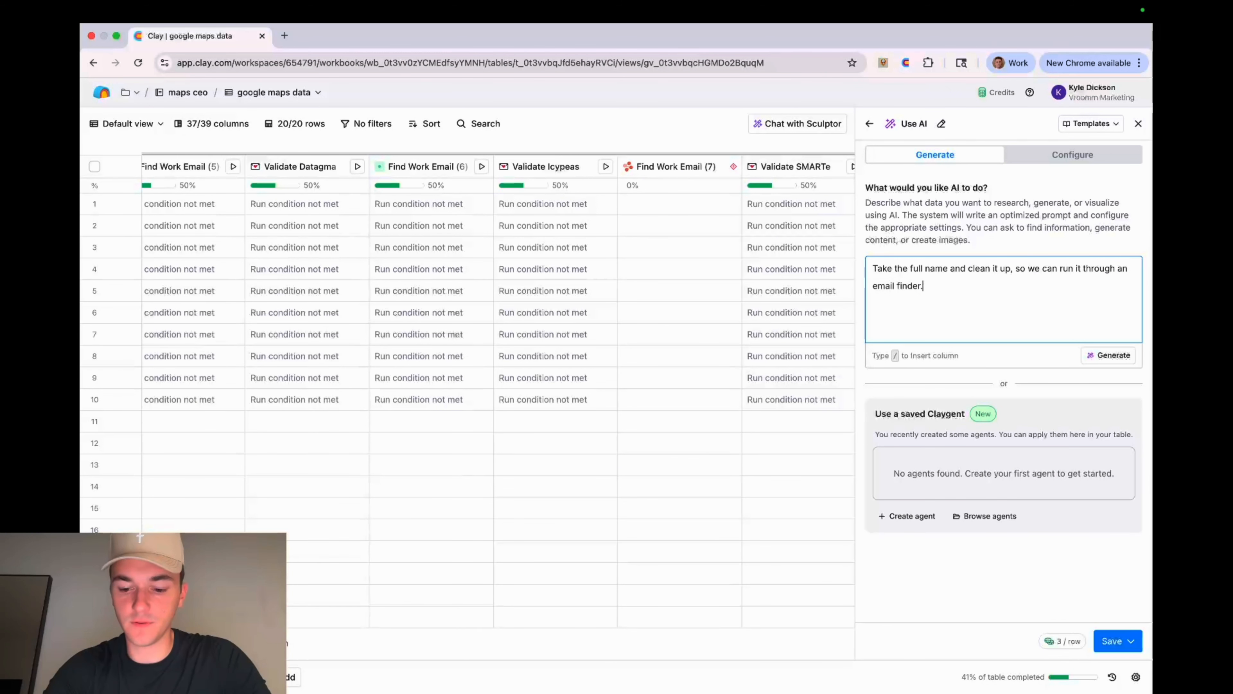
Extend the task description with "Please remove all company names or CPA, etc from the name"
{"action": "type", "text": "Please remove all c"}
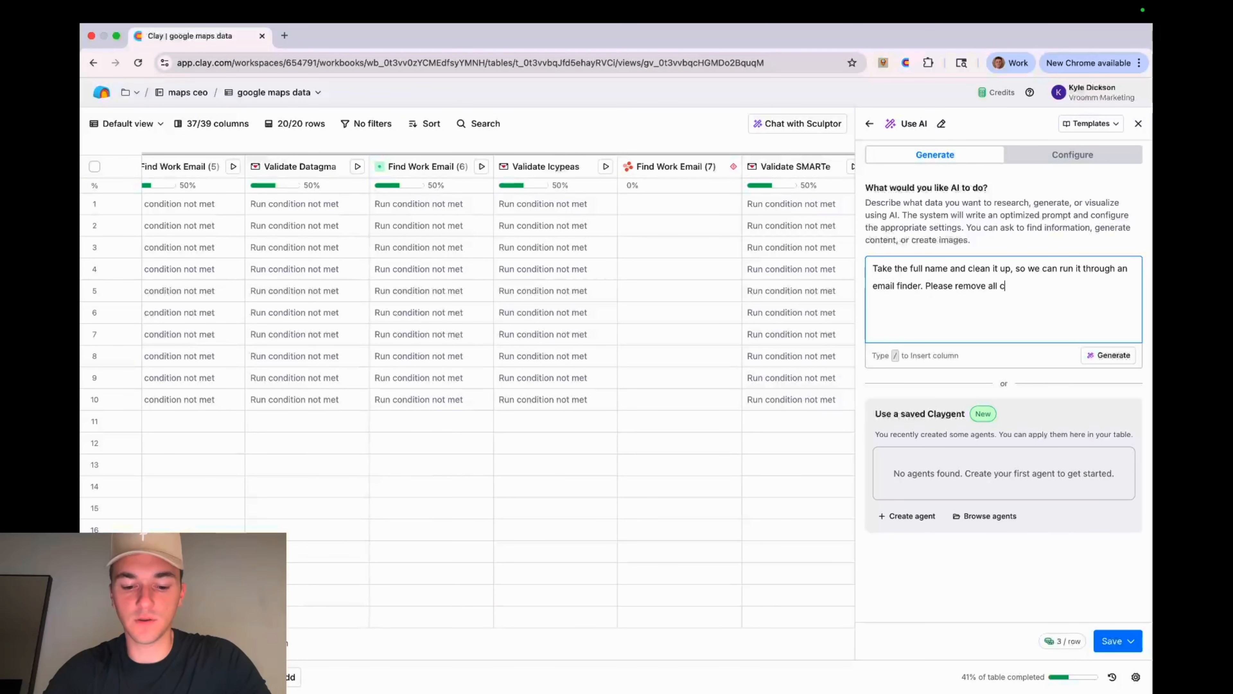
{"action": "type", "text": "names or"}
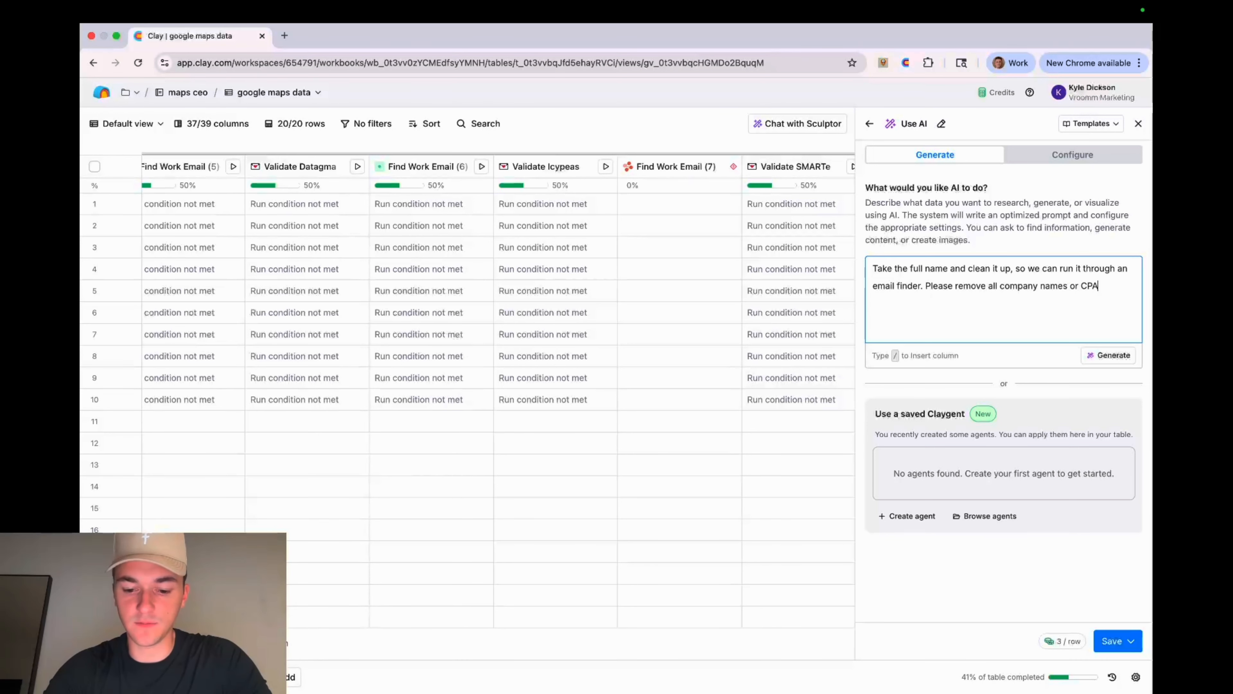
{"action": "type", "text": " CPA, etc fro"}
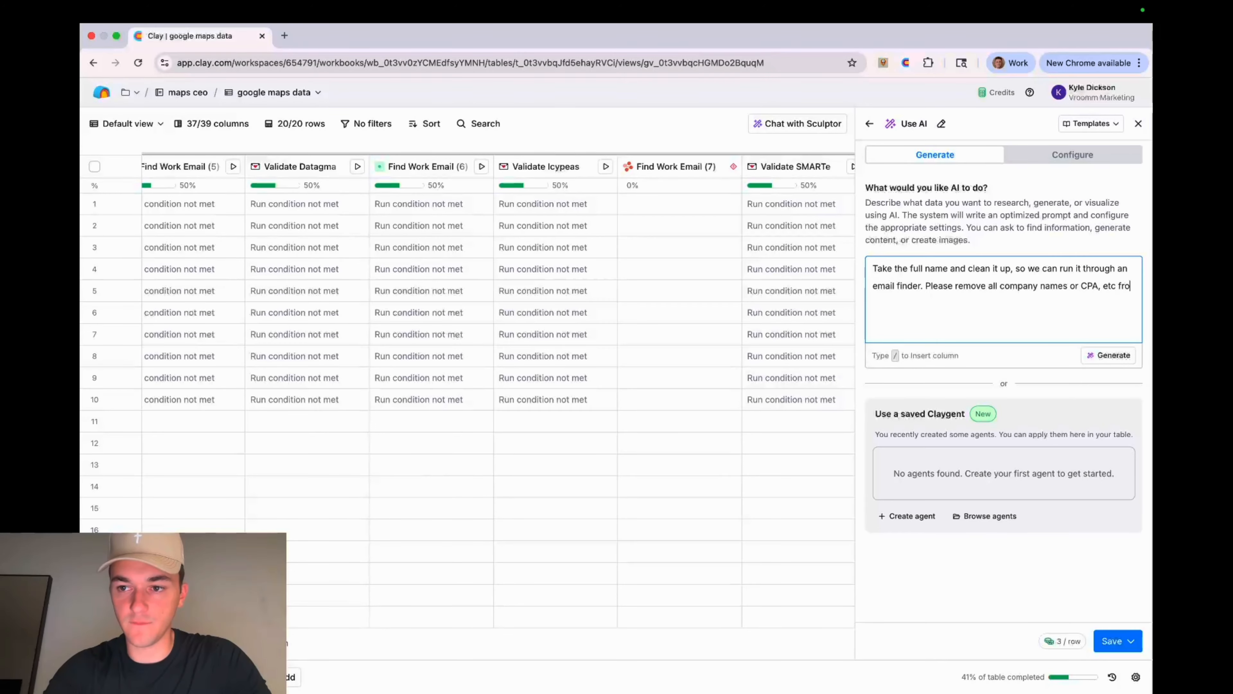
{"action": "type", "text": "m the name"}
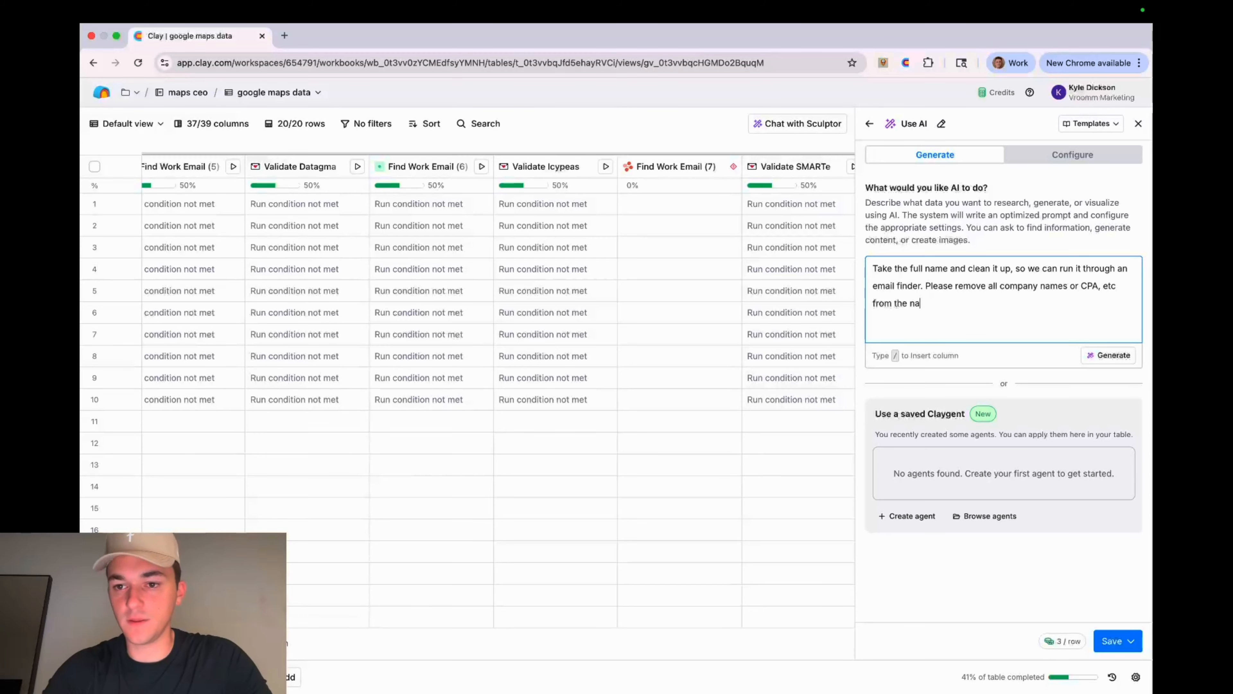
Add a separate "full name:" line to the task description, referencing the CEO/COO/Founder Result column
{"action": "key", "text": "Return"}
{"action": "key", "text": "Return"}
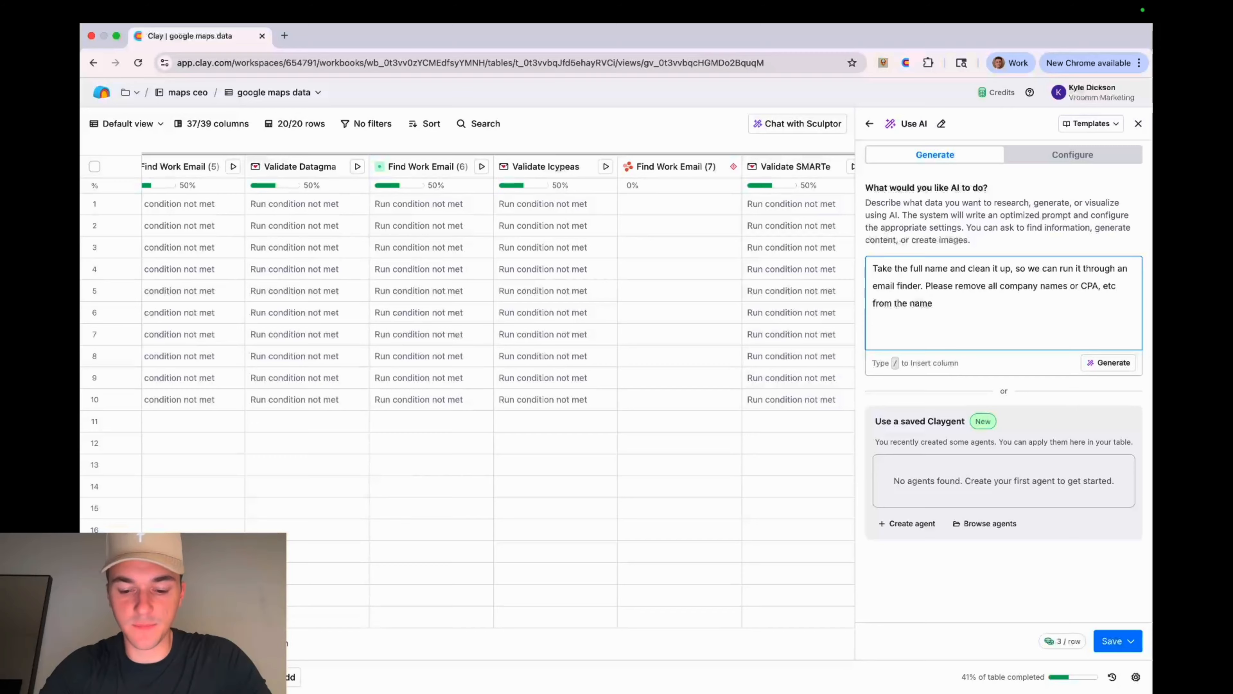
{"action": "type", "text": "/"}
{"action": "key", "text": "BackSpace"}
{"action": "key", "text": "BackSpace"}
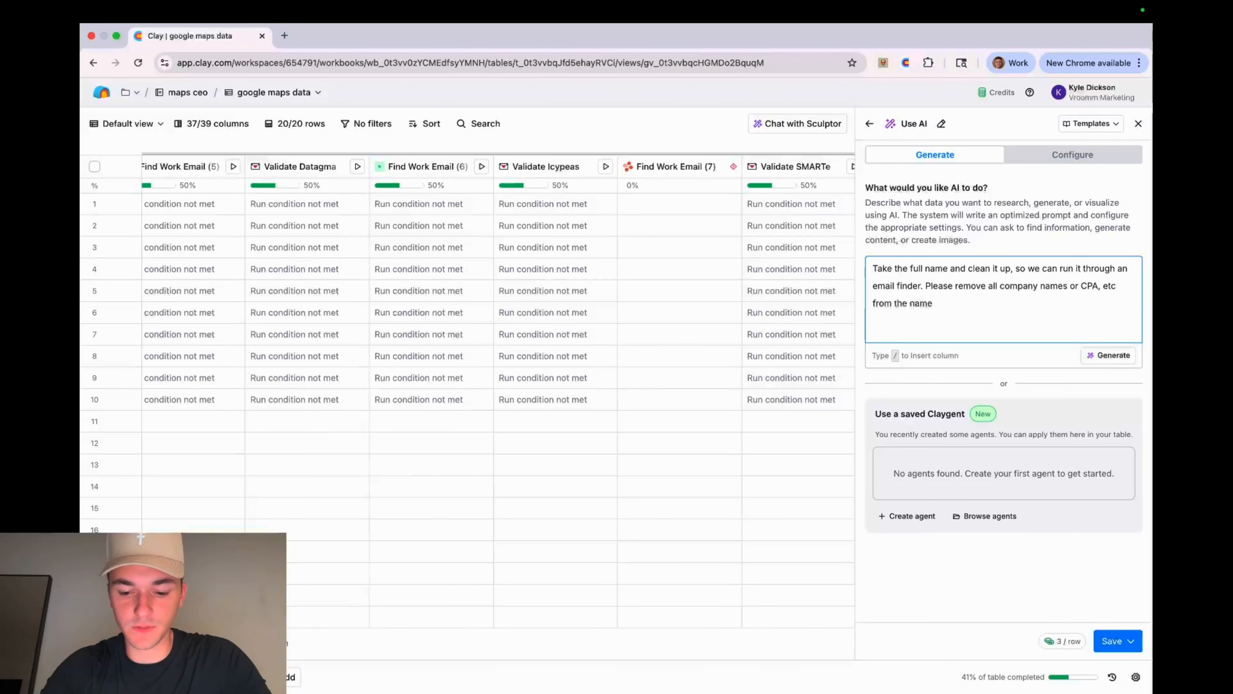
{"action": "key", "text": "Return"}
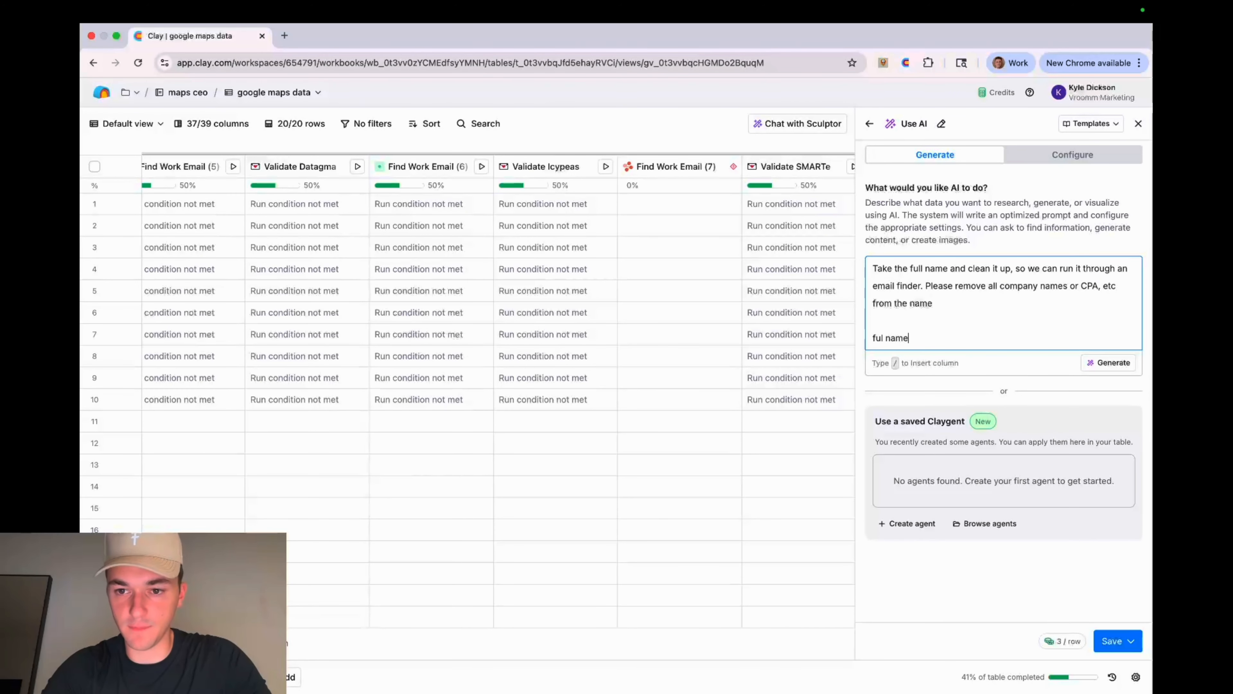
{"action": "type", "text": "ful n"}
{"action": "key", "text": "BackSpace"}
{"action": "key", "text": "BackSpace"}
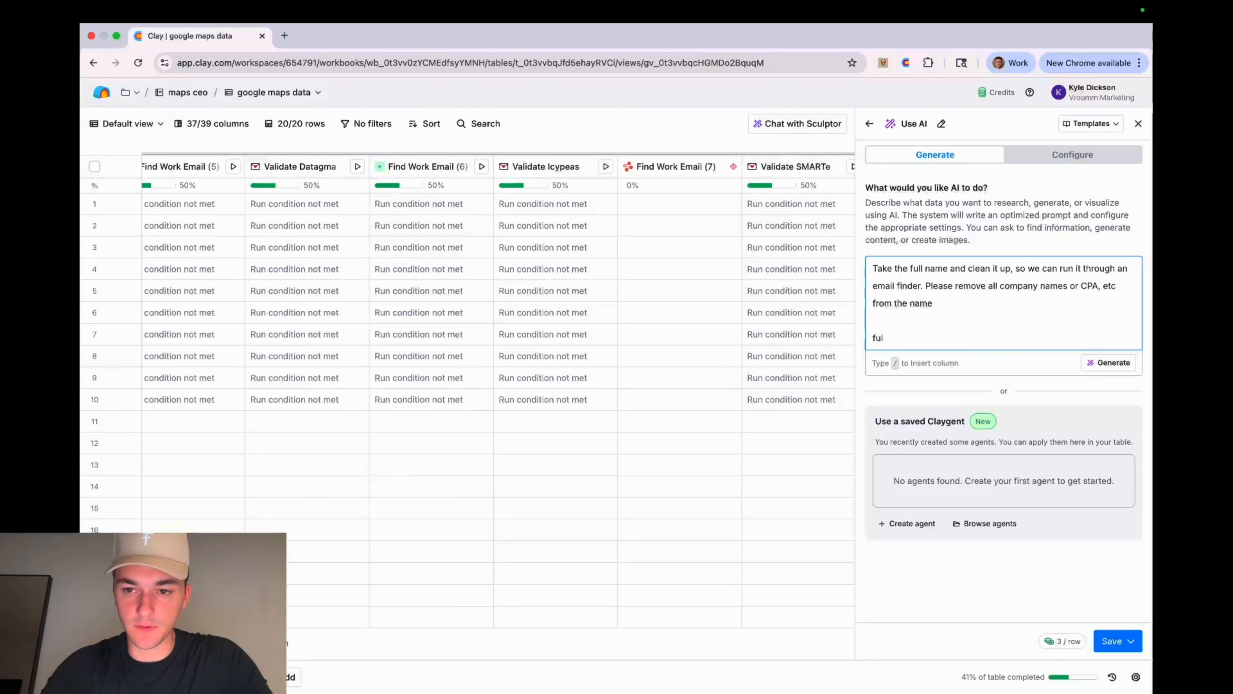
{"action": "type", "text": "l name"}
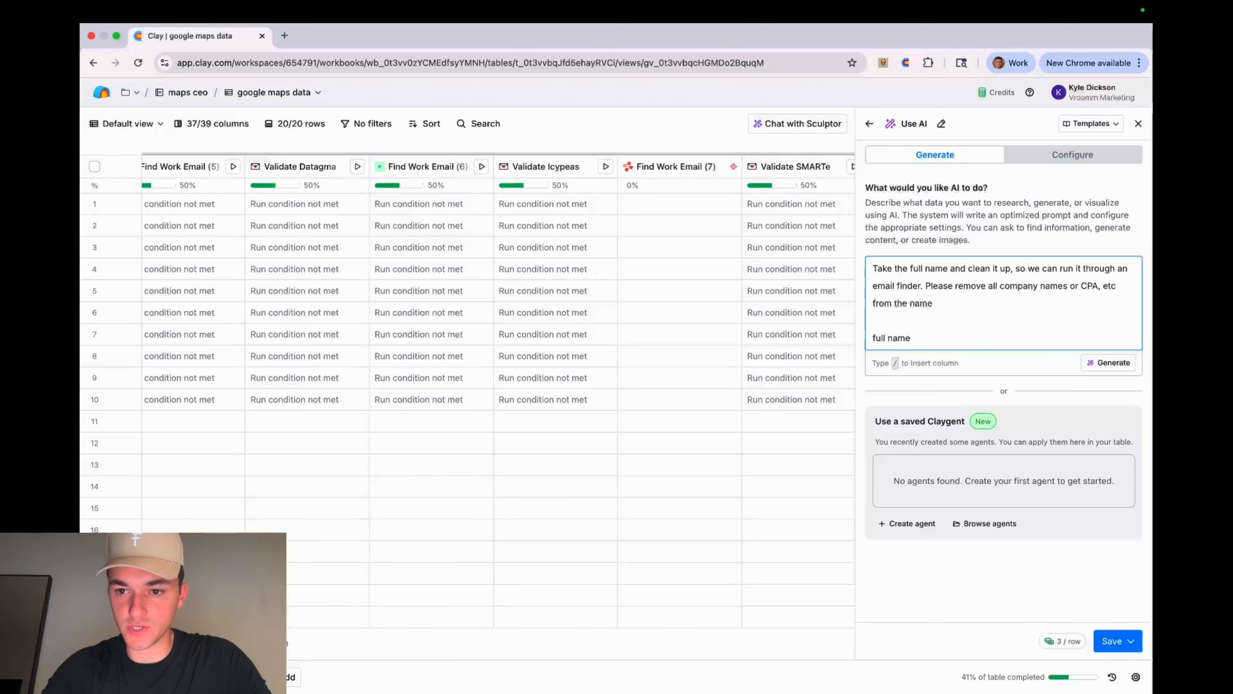
{"action": "type", "text": ": /"}
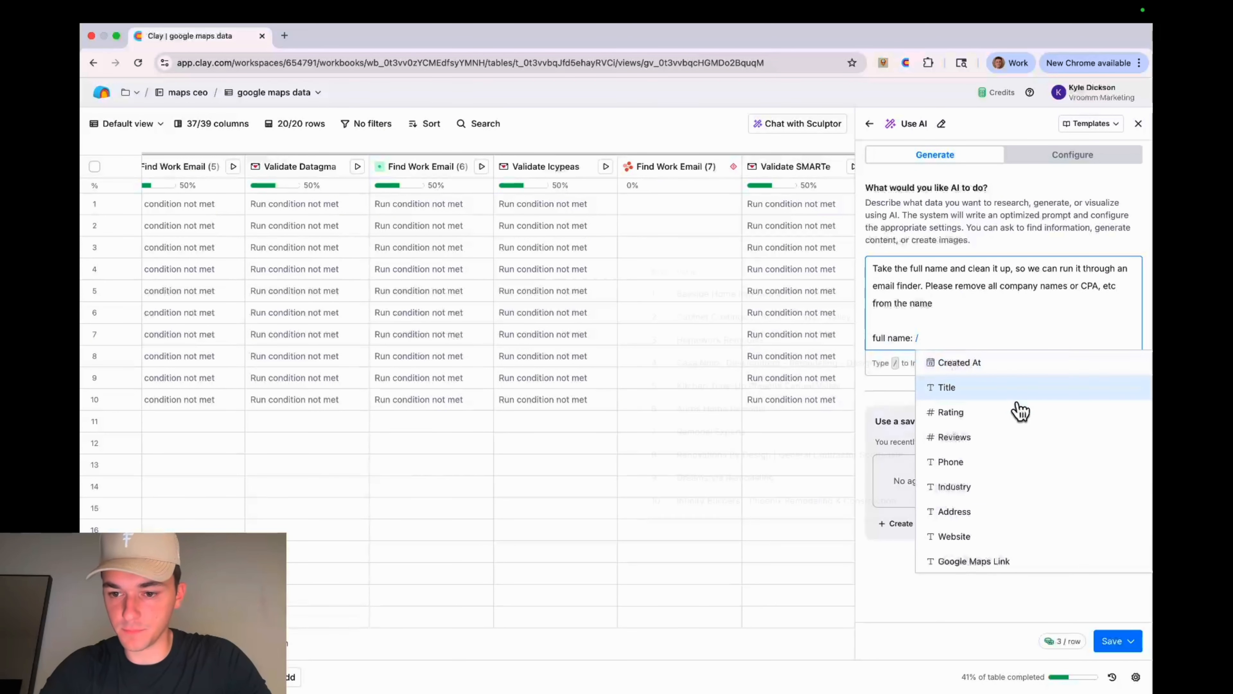
{"action": "scroll", "coordinate": [1017, 412], "scroll_direction": "down", "scroll_amount": 5}
{"action": "scroll", "coordinate": [1018, 454], "scroll_direction": "up", "scroll_amount": 2}
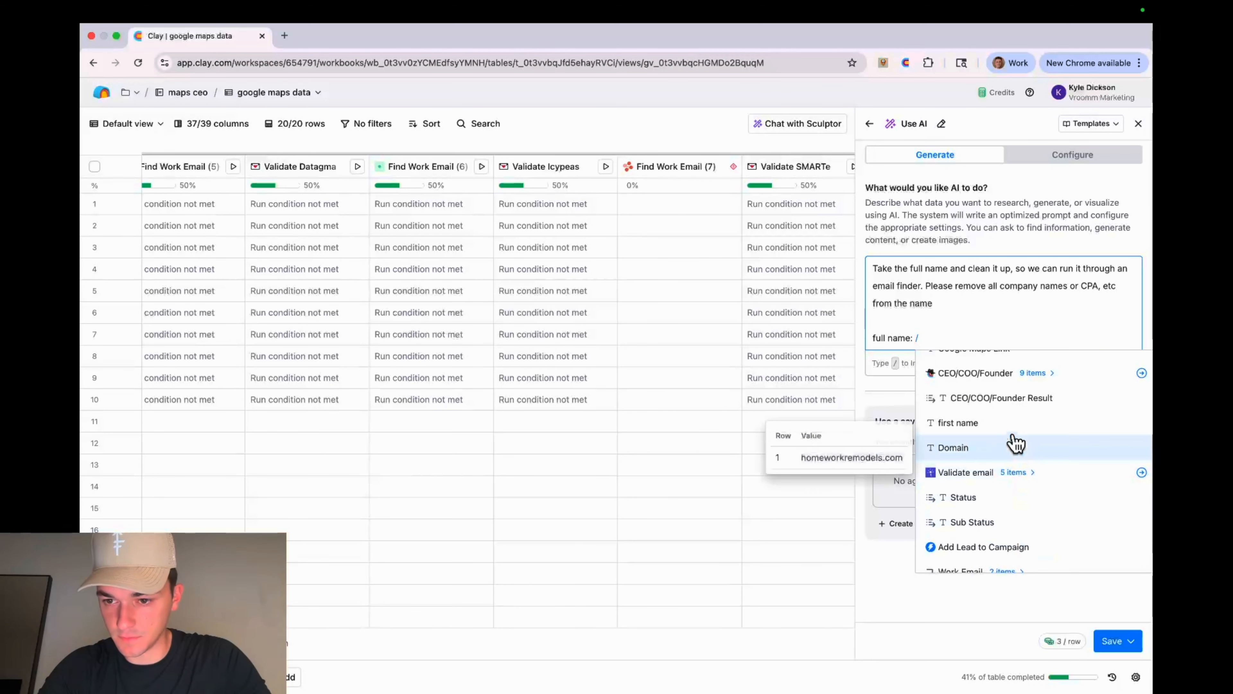
{"action": "left_click", "coordinate": [1025, 409]}
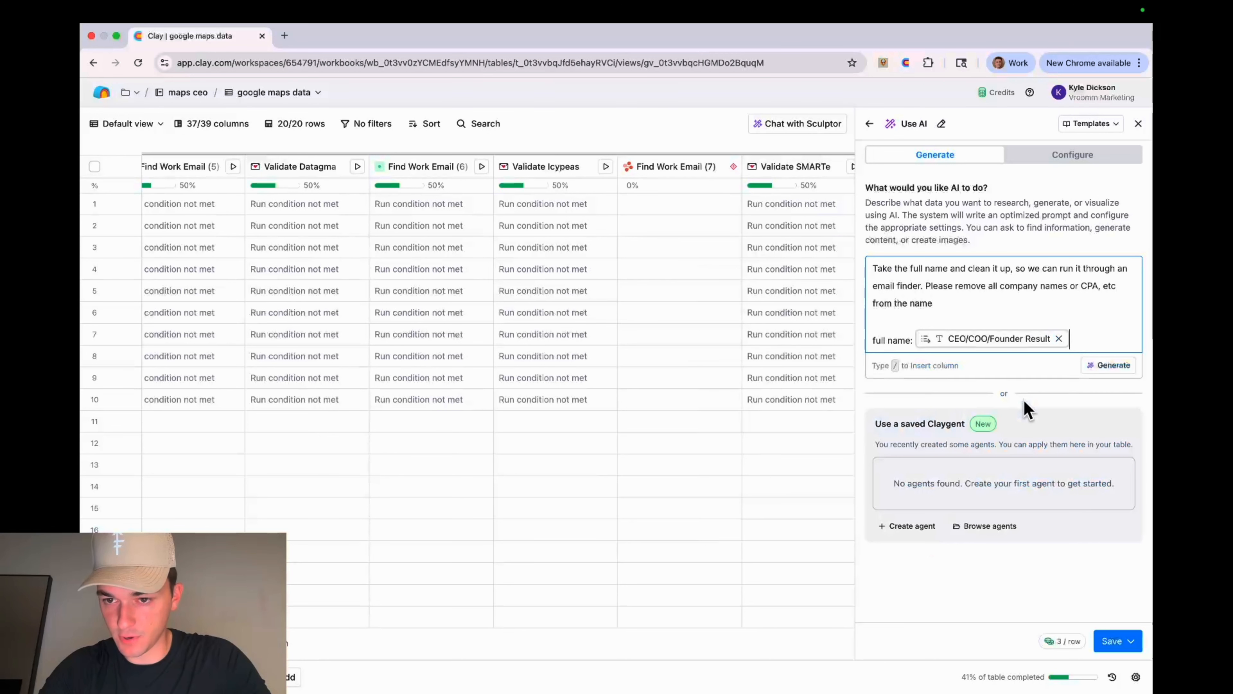
Generate the optimized AI prompt from the description and review its name-cleaning instructions and examples
{"action": "left_click", "coordinate": [1103, 364]}
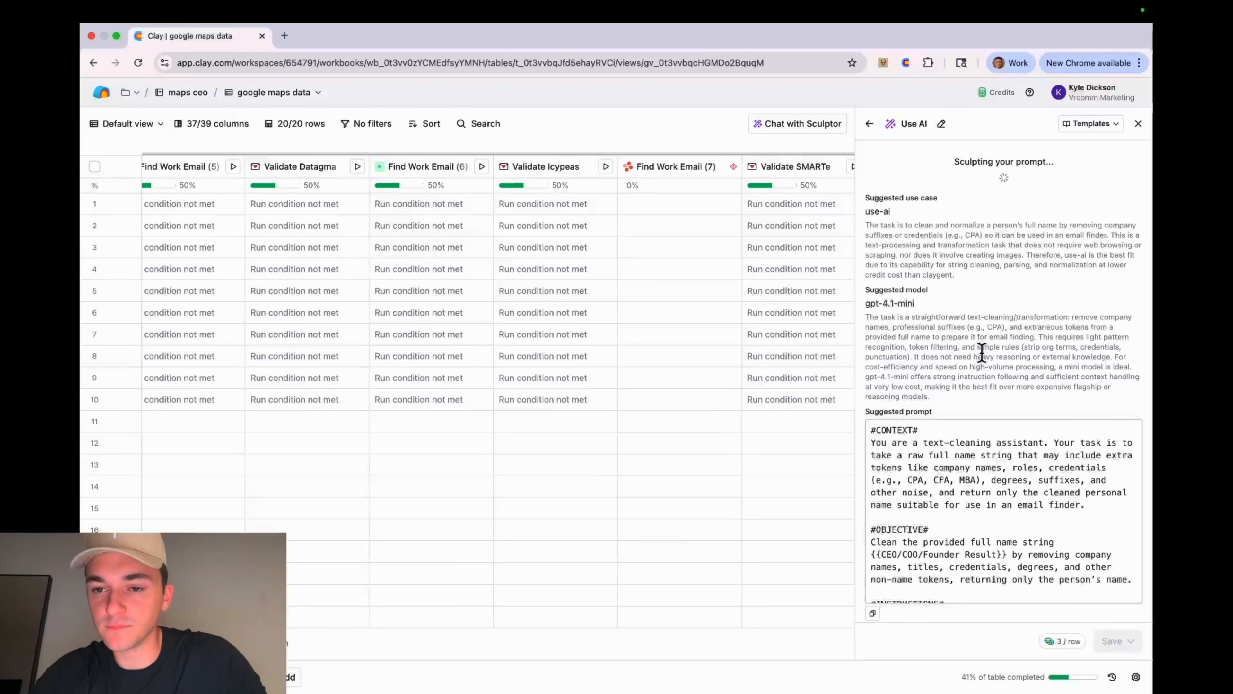
{"action": "scroll", "coordinate": [981, 351], "scroll_direction": "down", "scroll_amount": 10}
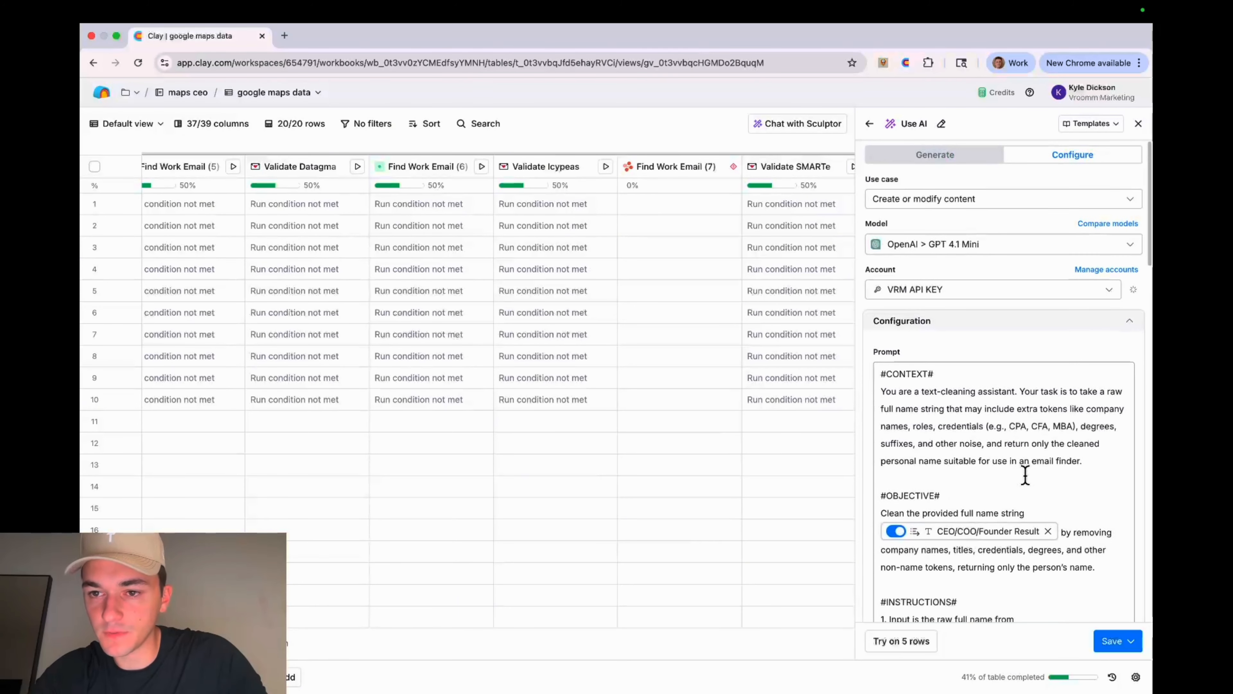
{"action": "scroll", "coordinate": [1025, 365], "scroll_direction": "down", "scroll_amount": 10}
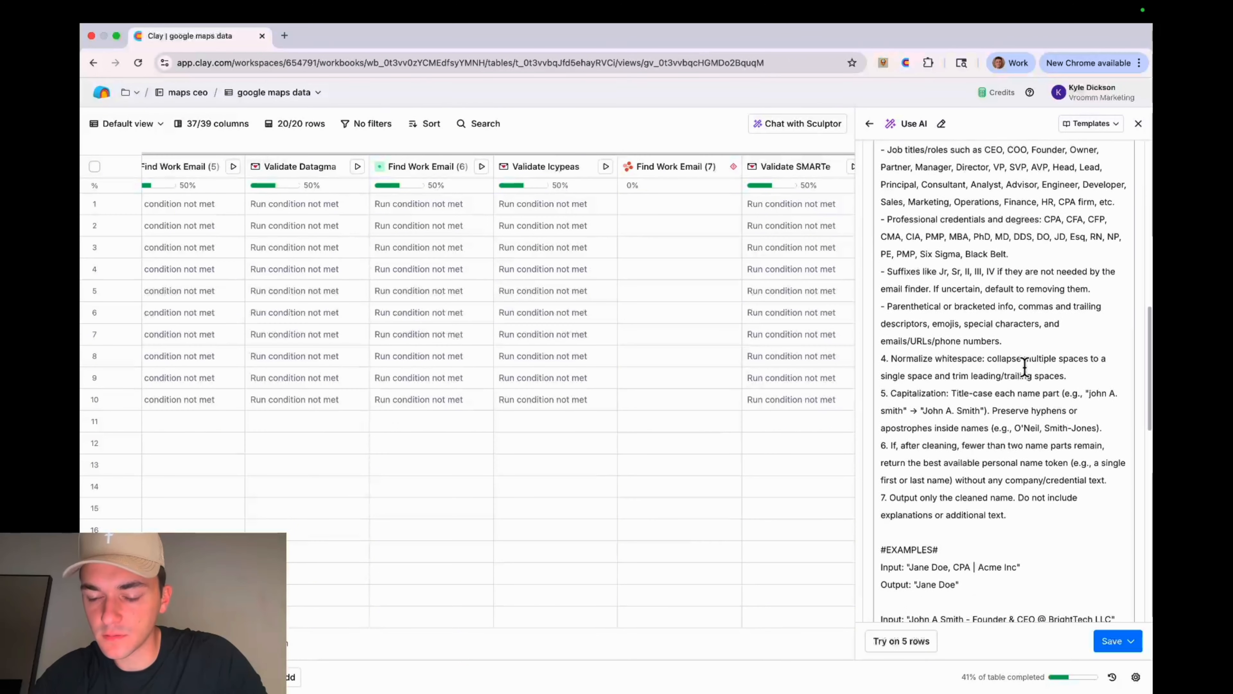
Generate and save a run condition for the column from "Only run this row if CEO/COO/Founder Result is not empty"
{"action": "scroll", "coordinate": [1027, 418], "scroll_direction": "down", "scroll_amount": 10}
{"action": "scroll", "coordinate": [1020, 486], "scroll_direction": "down", "scroll_amount": 8}
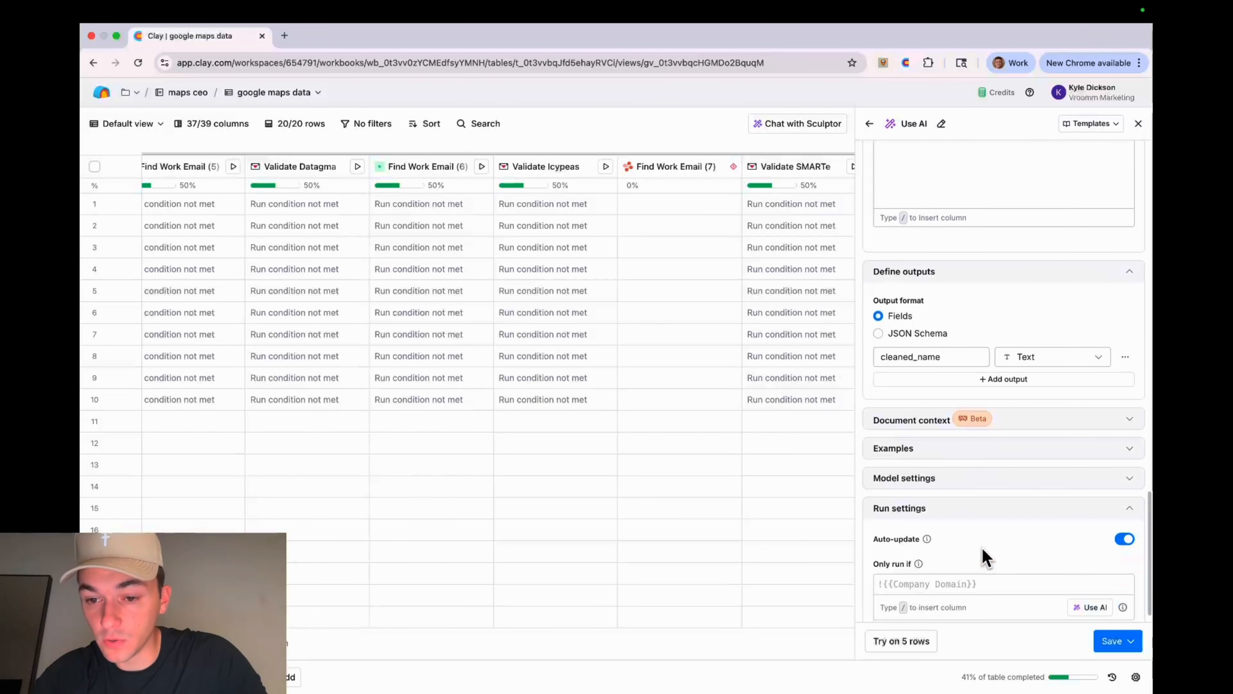
{"action": "left_click", "coordinate": [1091, 605]}
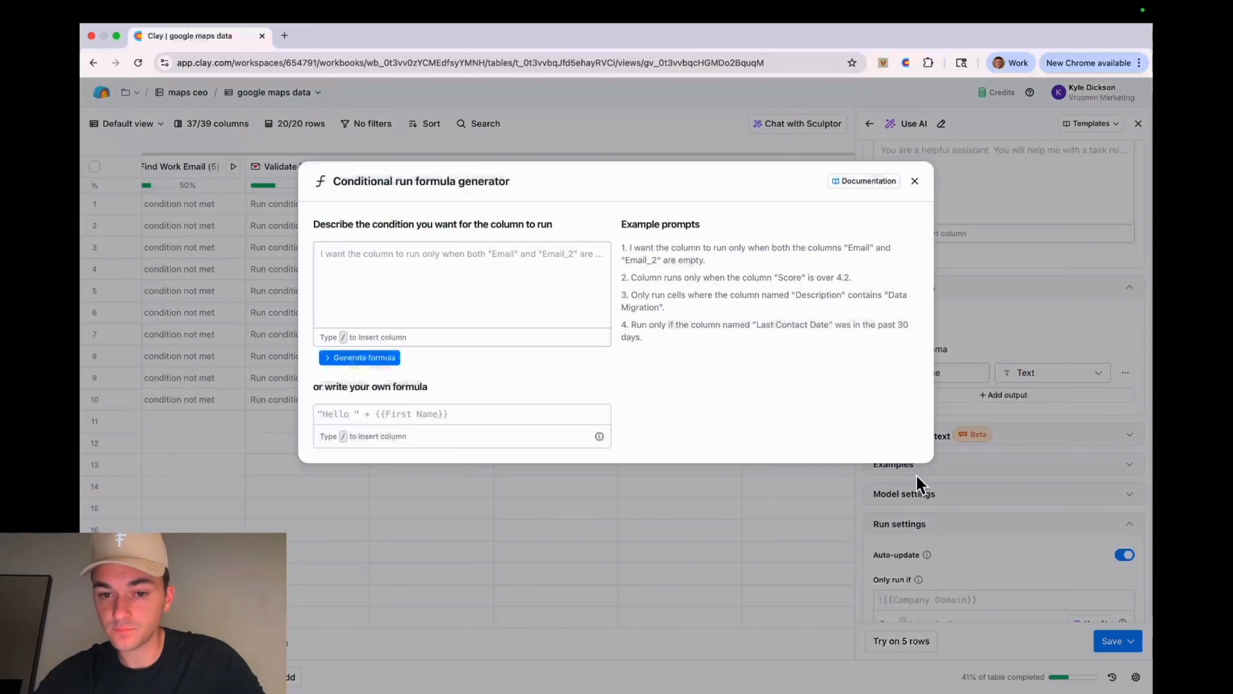
{"action": "left_click", "coordinate": [536, 276]}
{"action": "type", "text": "Onl"}
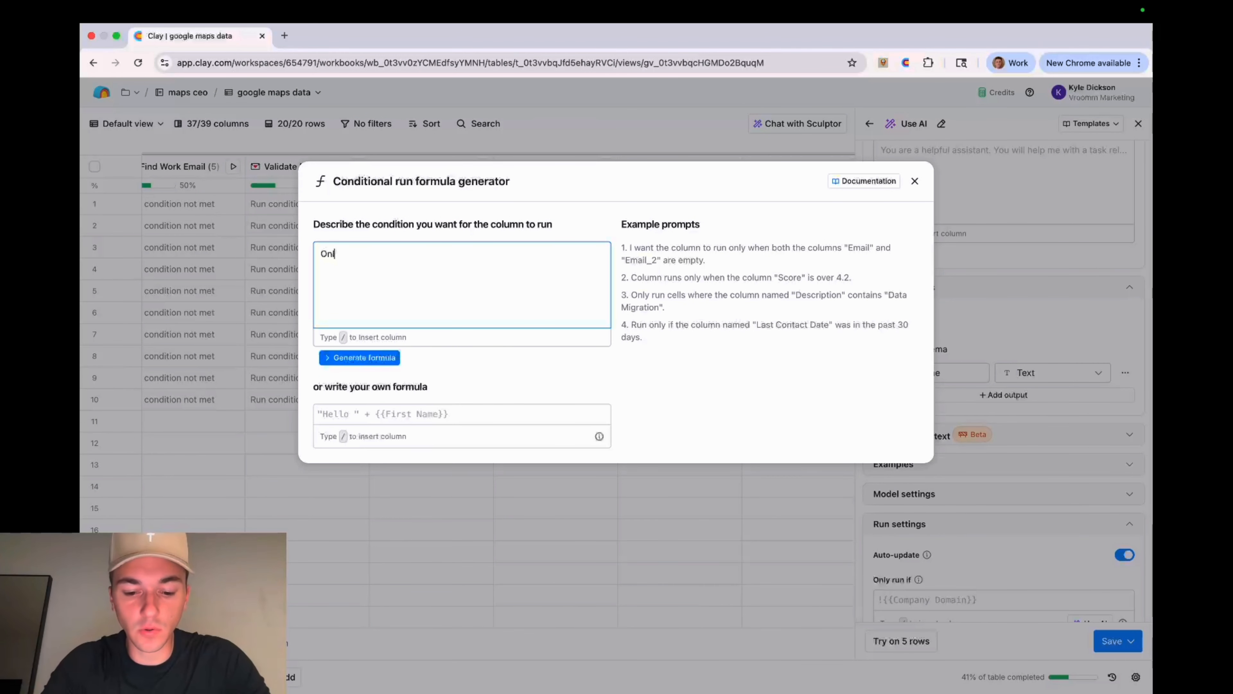
{"action": "type", "text": "y run this ro"}
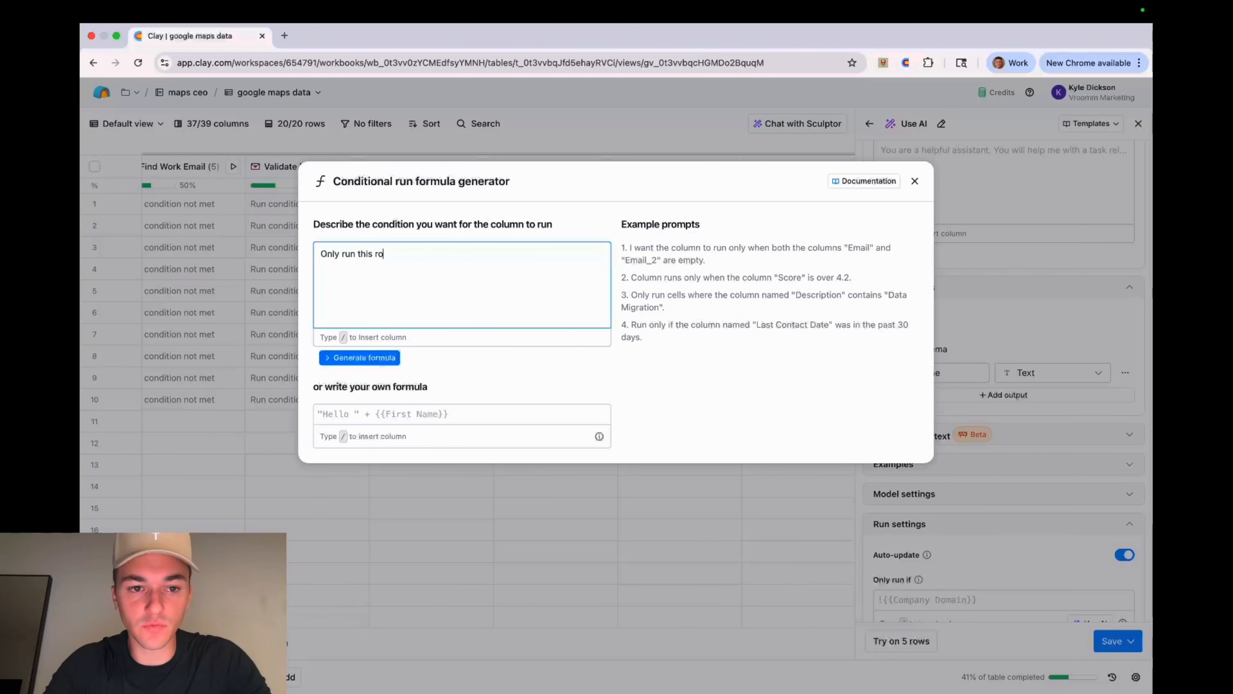
{"action": "type", "text": "w if /"}
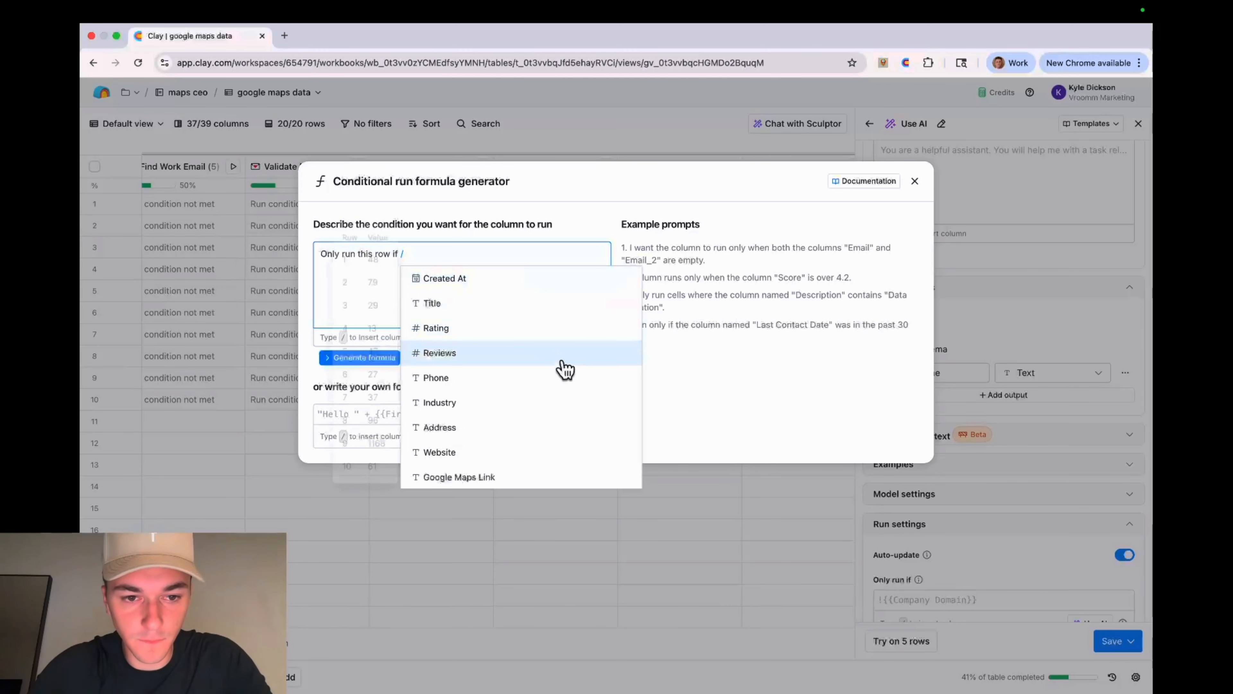
{"action": "scroll", "coordinate": [559, 366], "scroll_direction": "down", "scroll_amount": 5}
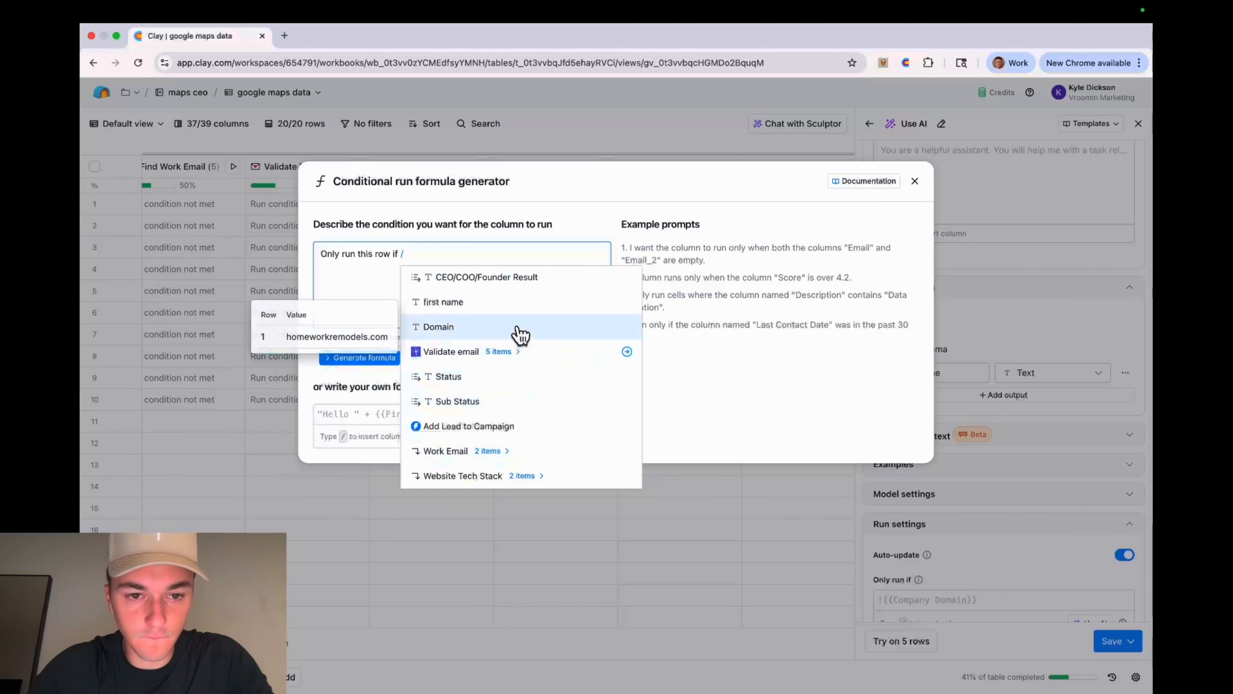
{"action": "left_click", "coordinate": [531, 279]}
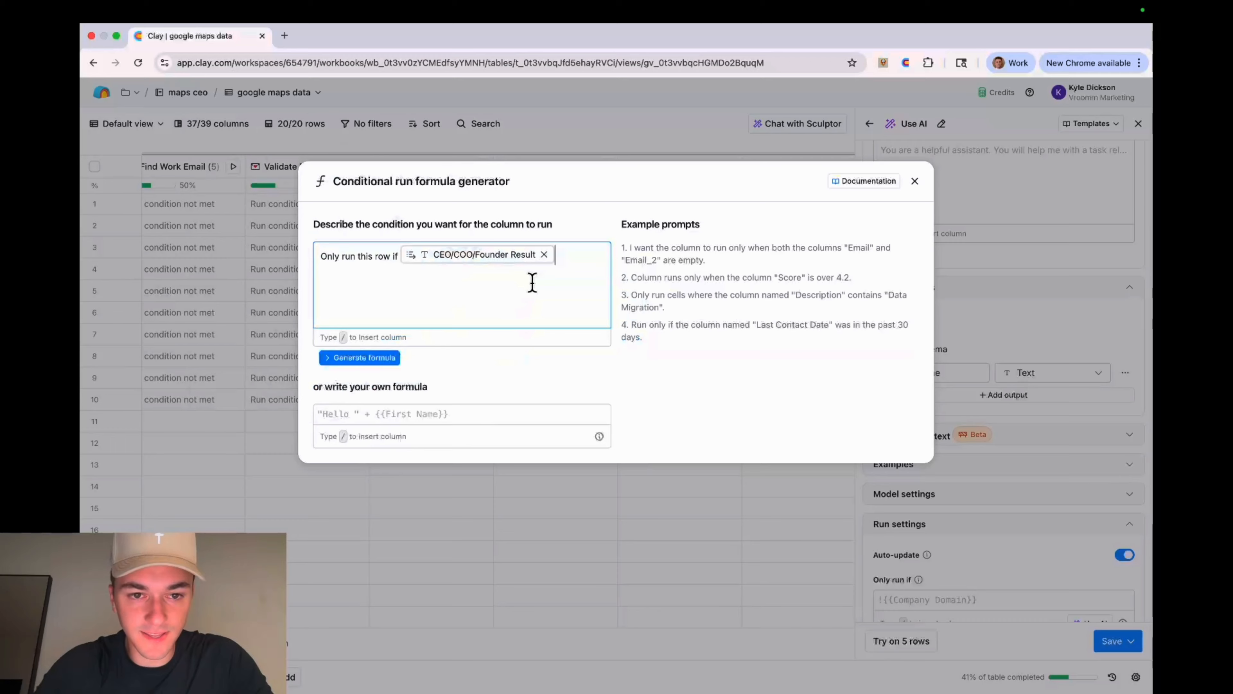
{"action": "type", "text": "is not empty"}
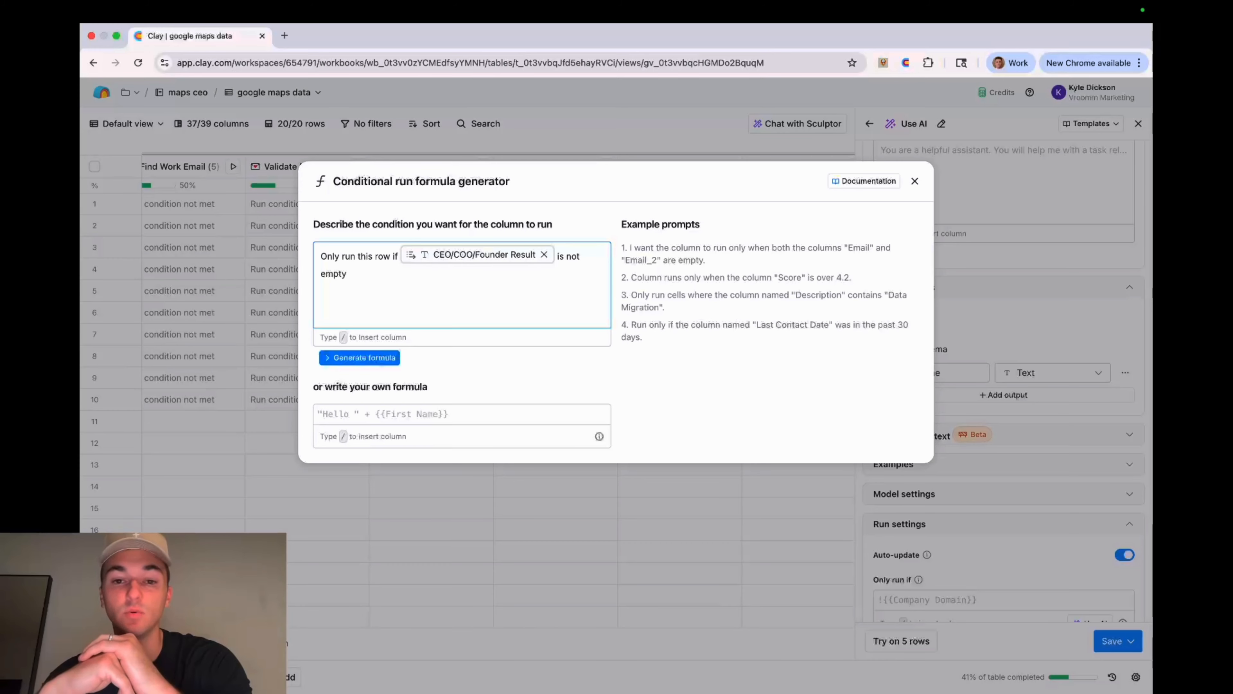
{"action": "left_click", "coordinate": [397, 349]}
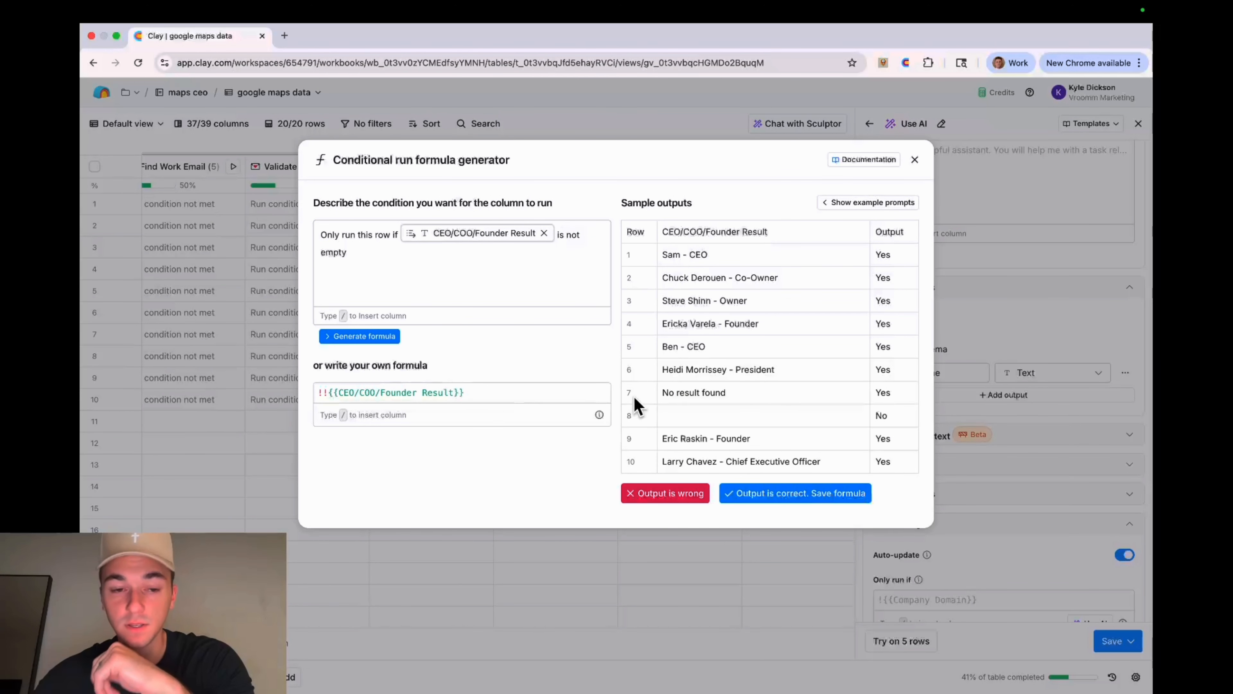
{"action": "left_click", "coordinate": [774, 494]}
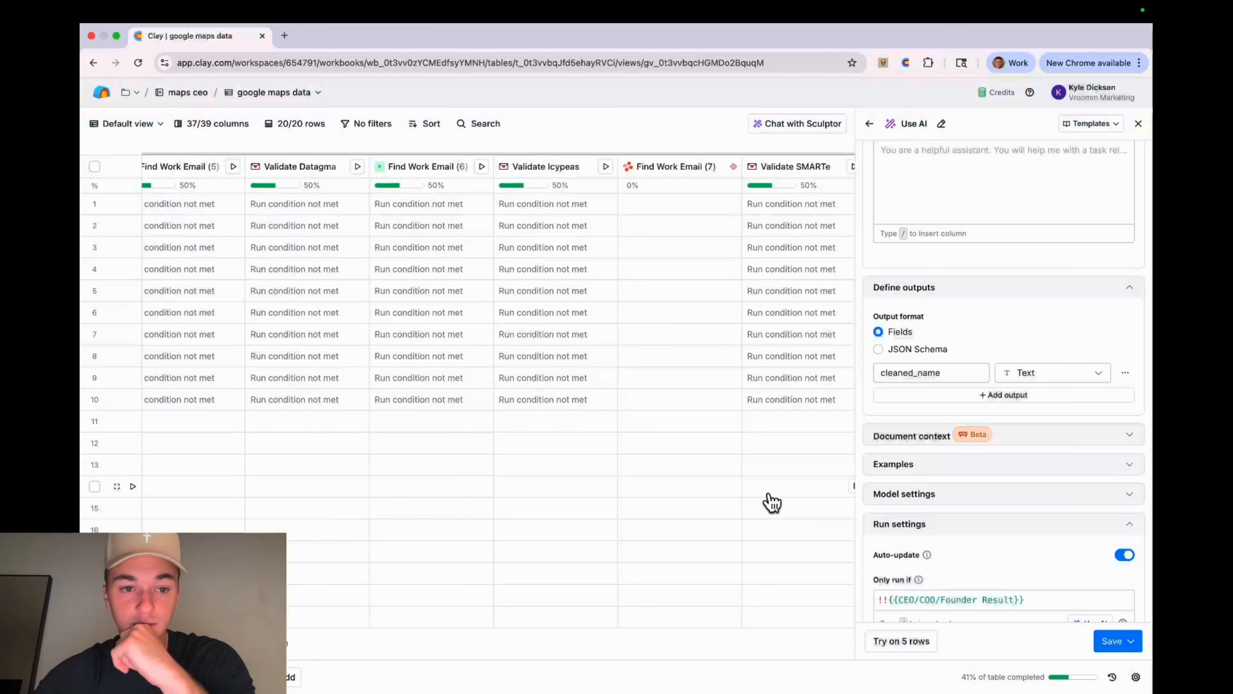
Save the name-cleaning AI column and run it on the first 10 rows
{"action": "scroll", "coordinate": [757, 373], "scroll_direction": "left", "scroll_amount": 3}
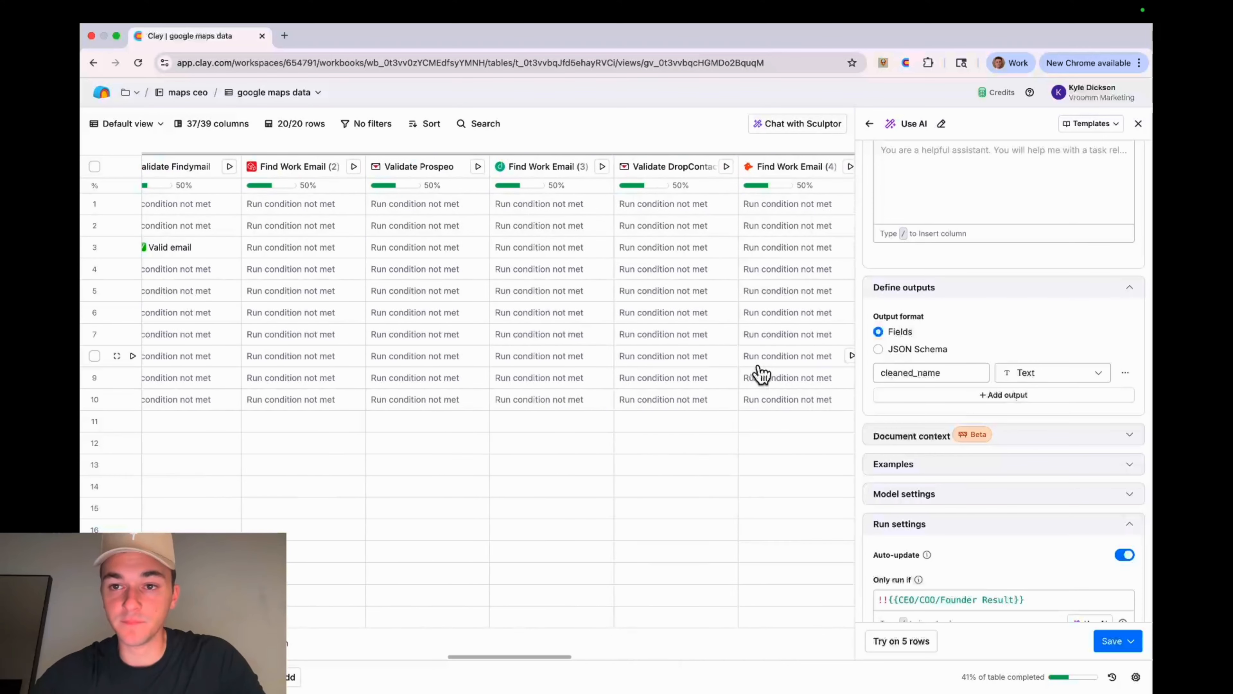
{"action": "scroll", "coordinate": [760, 372], "scroll_direction": "right", "scroll_amount": 10}
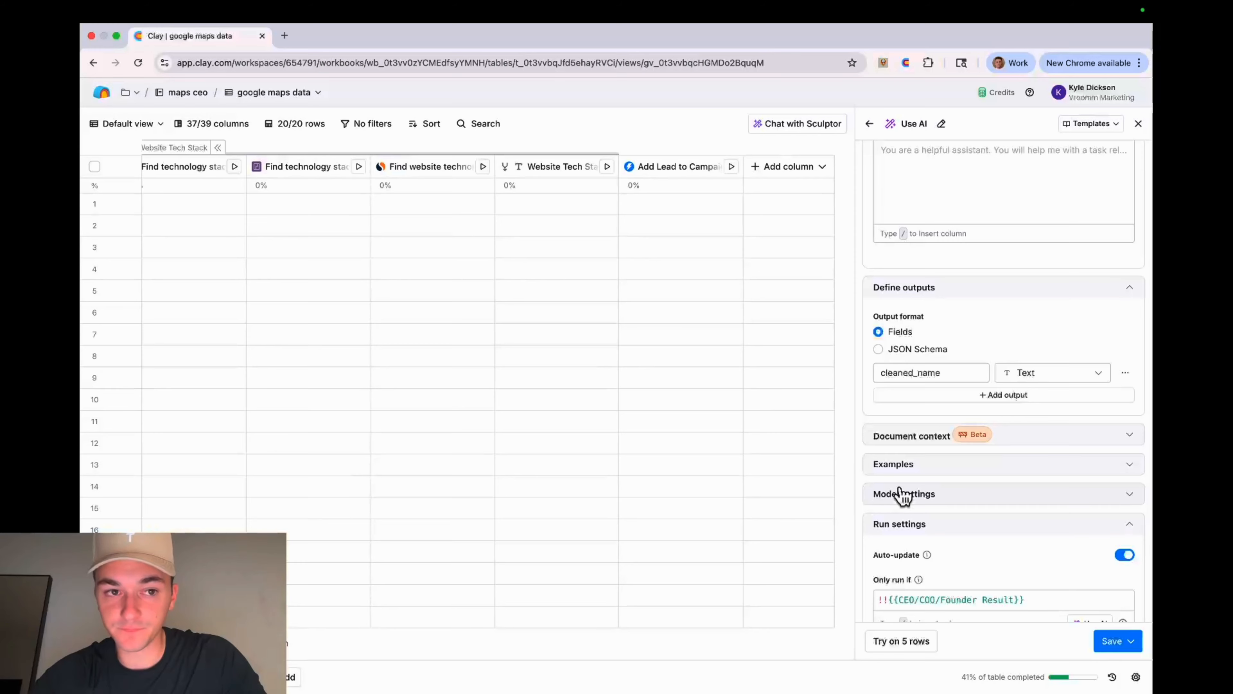
{"action": "left_click", "coordinate": [1117, 642]}
{"action": "left_click", "coordinate": [1096, 583]}
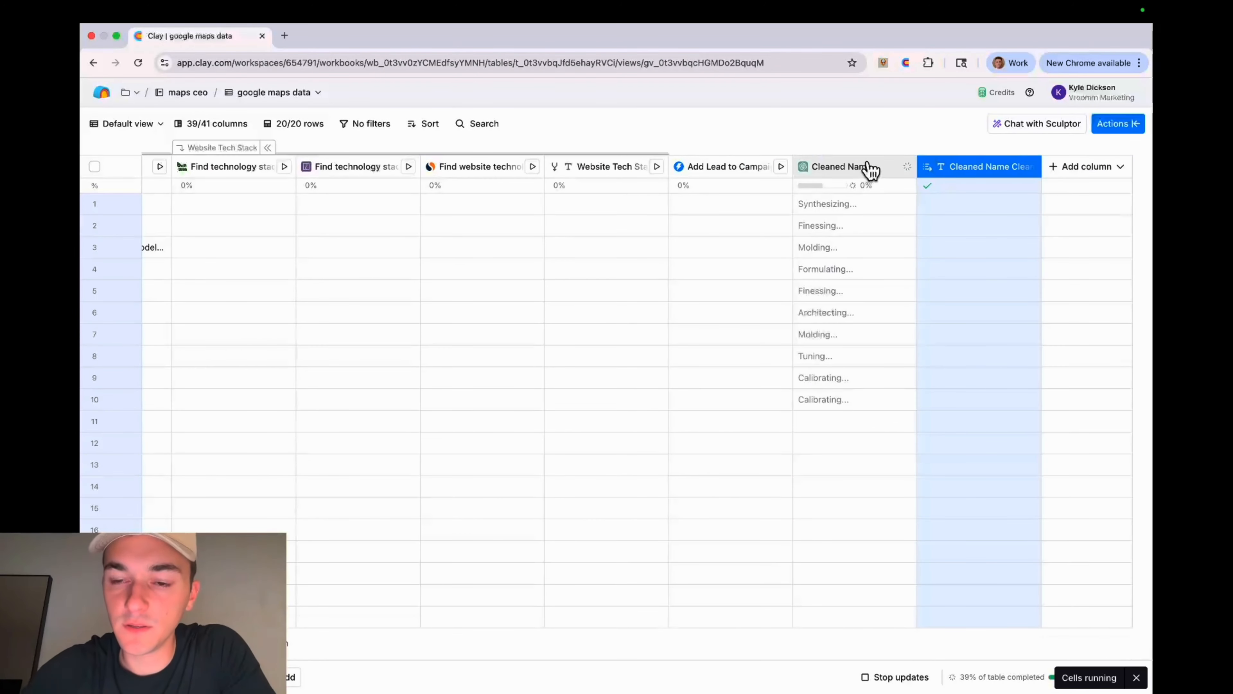
Move the Cleaned Name column directly after the CEO/COO/Founder Result column and delete the first name column
{"action": "left_click_drag", "start_coordinate": [867, 166], "coordinate": [413, 155]}
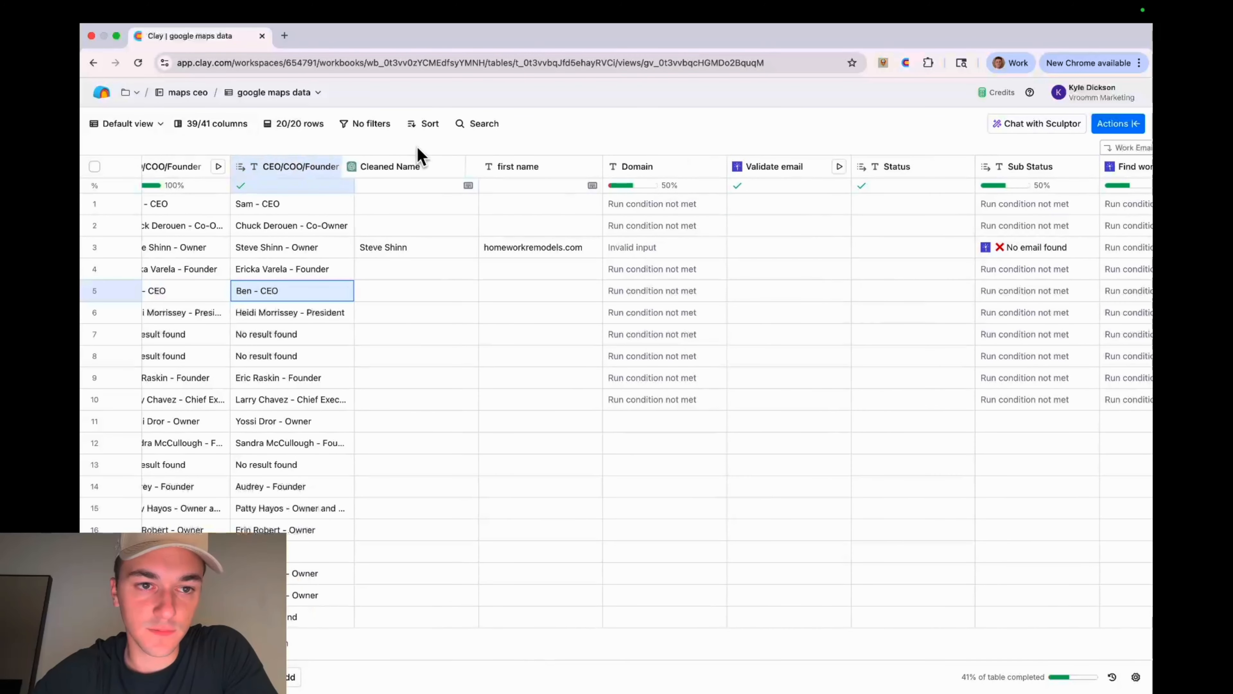
{"action": "left_click", "coordinate": [509, 174]}
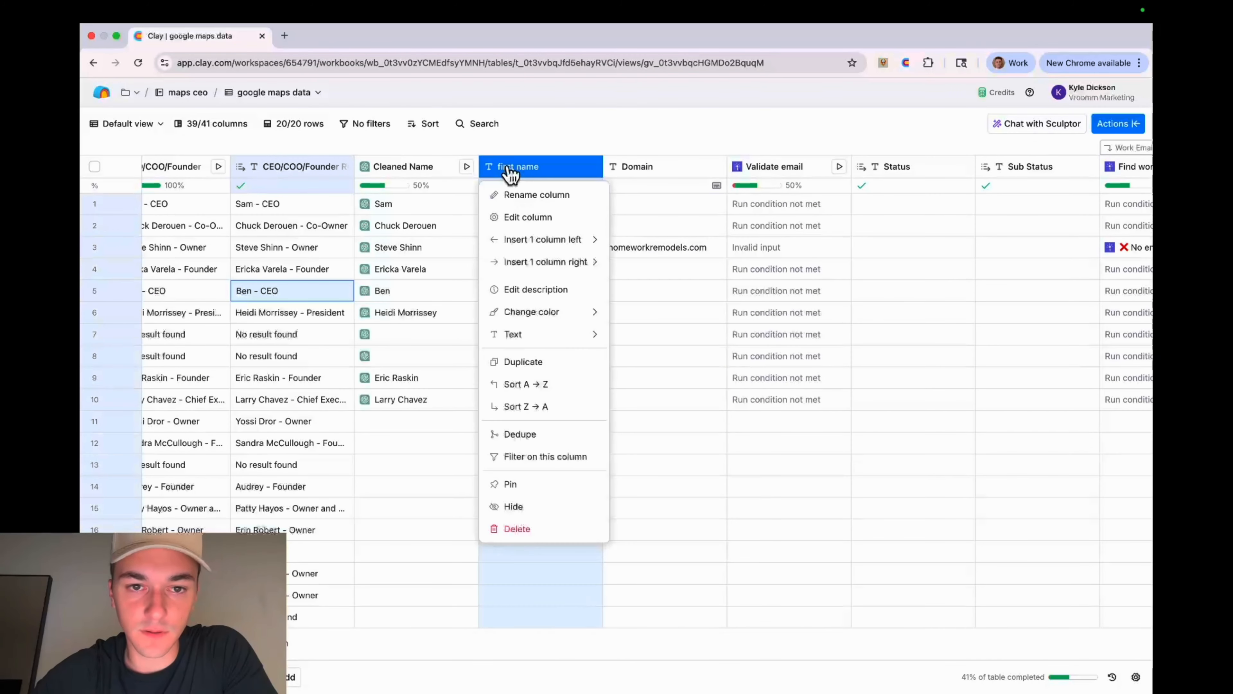
{"action": "left_click", "coordinate": [524, 530]}
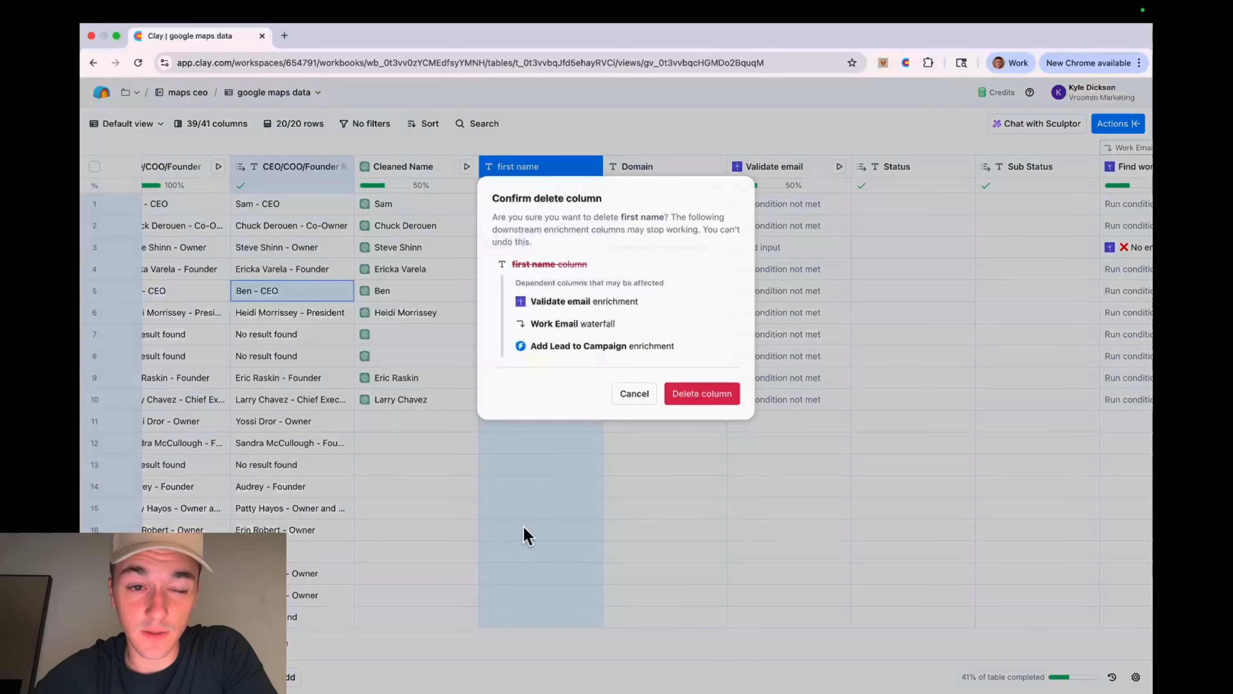
{"action": "left_click", "coordinate": [717, 399]}
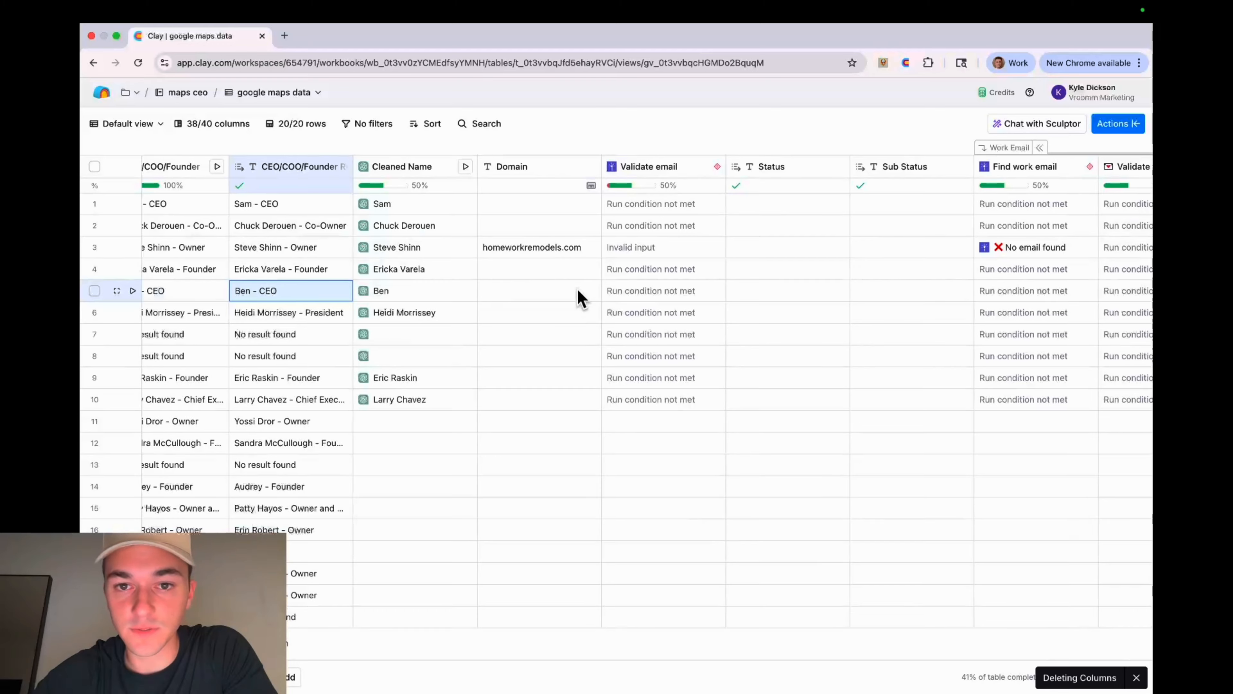
Move the text column holding the extracted cleaned names from the table's end to between Cleaned Name and Domain
{"action": "scroll", "coordinate": [579, 290], "scroll_direction": "right", "scroll_amount": 20}
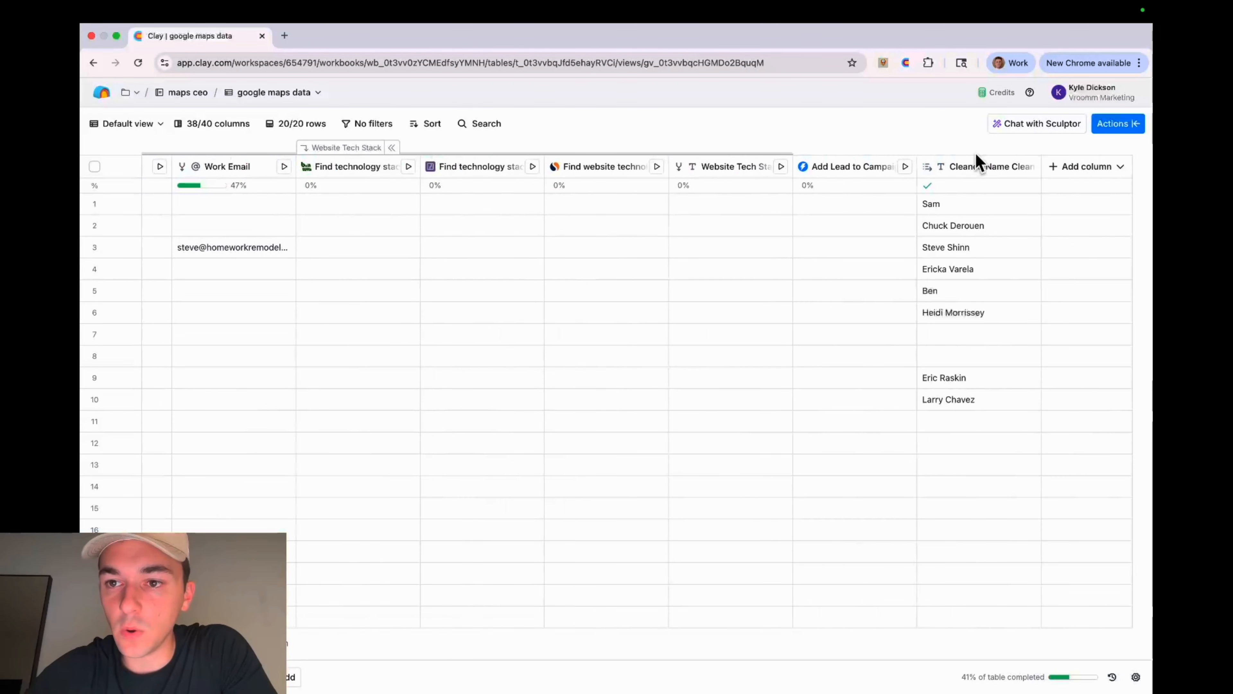
{"action": "left_click_drag", "start_coordinate": [970, 168], "coordinate": [829, 176]}
{"action": "scroll", "coordinate": [831, 177], "scroll_direction": "right", "scroll_amount": 2}
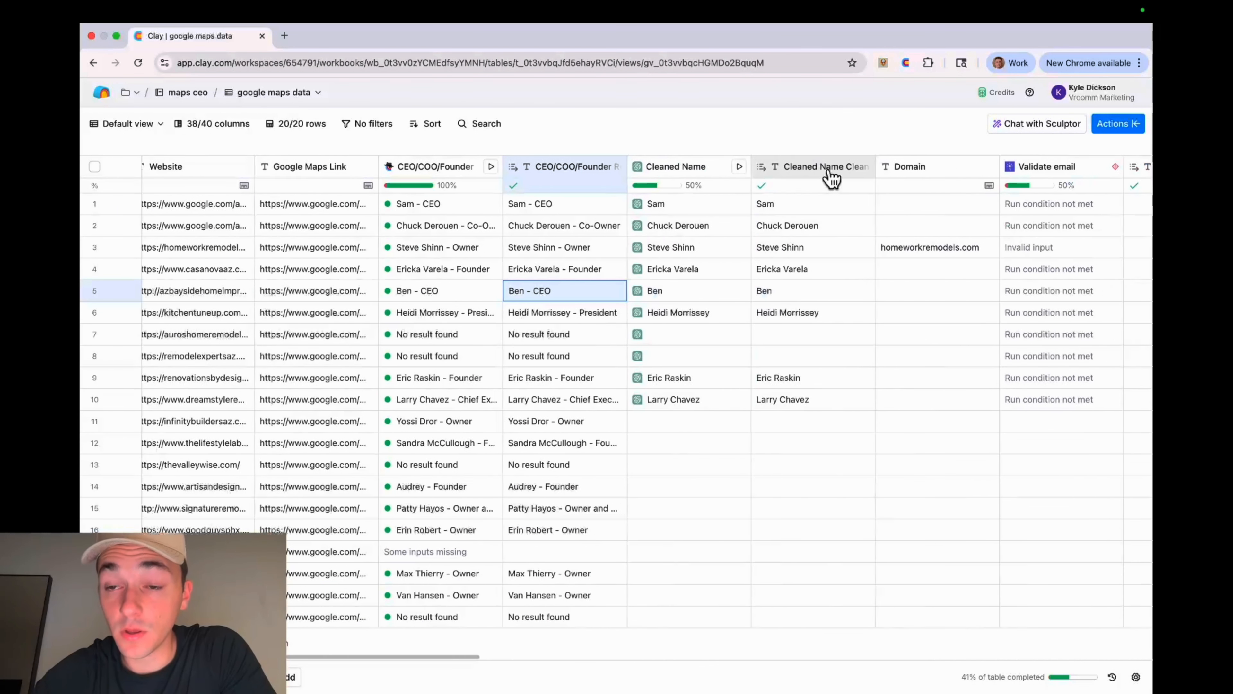
Examine the lead table's columns, comparing the website, founder result, cleaned name and domain data
{"action": "scroll", "coordinate": [831, 175], "scroll_direction": "right", "scroll_amount": 5}
{"action": "scroll", "coordinate": [542, 286], "scroll_direction": "left", "scroll_amount": 5}
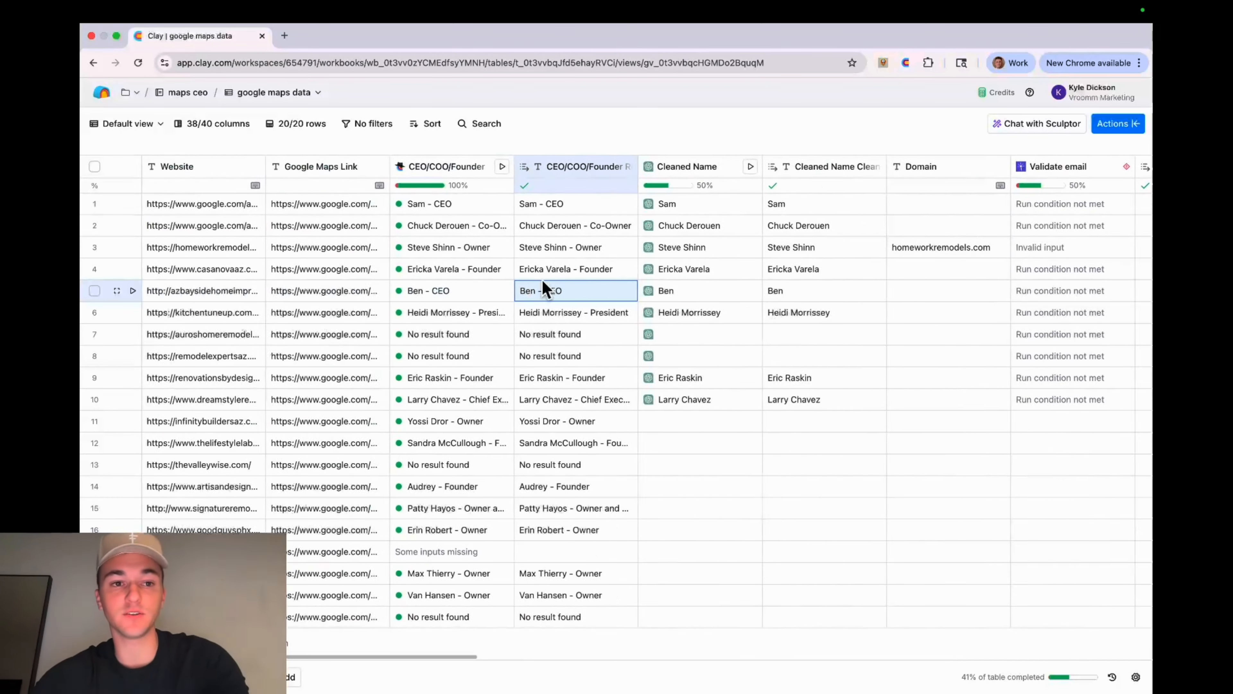
{"action": "scroll", "coordinate": [544, 288], "scroll_direction": "left", "scroll_amount": 10}
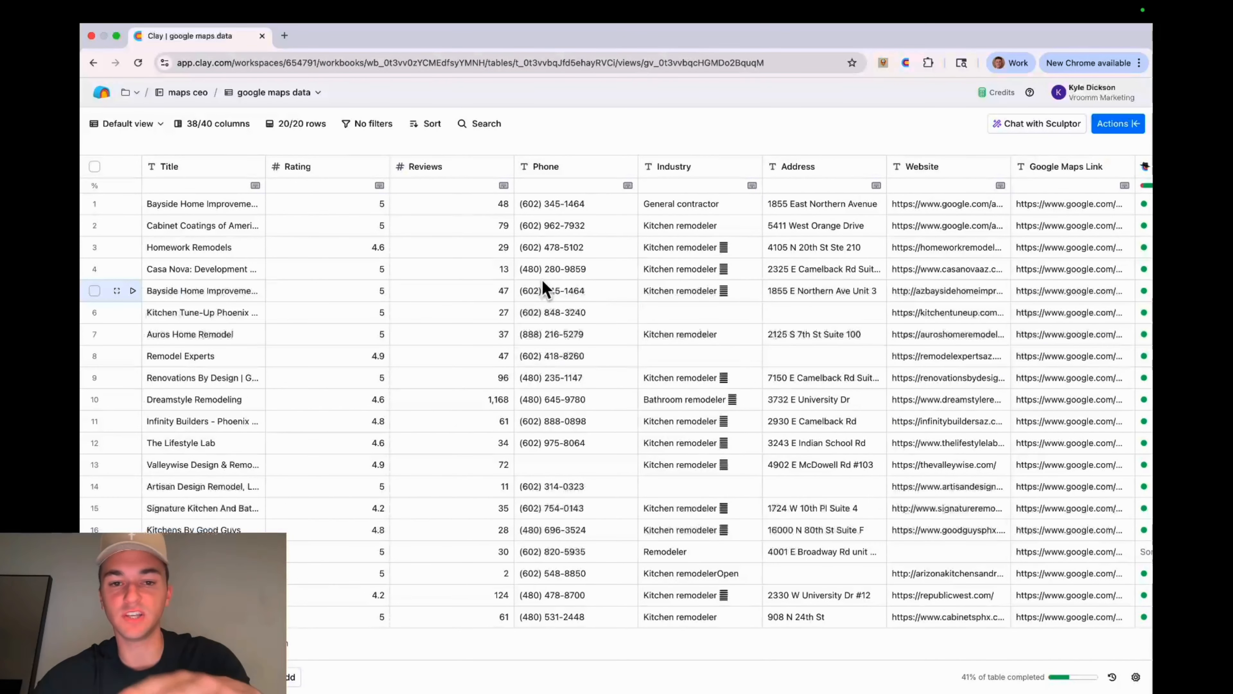
{"action": "scroll", "coordinate": [545, 289], "scroll_direction": "right", "scroll_amount": 8}
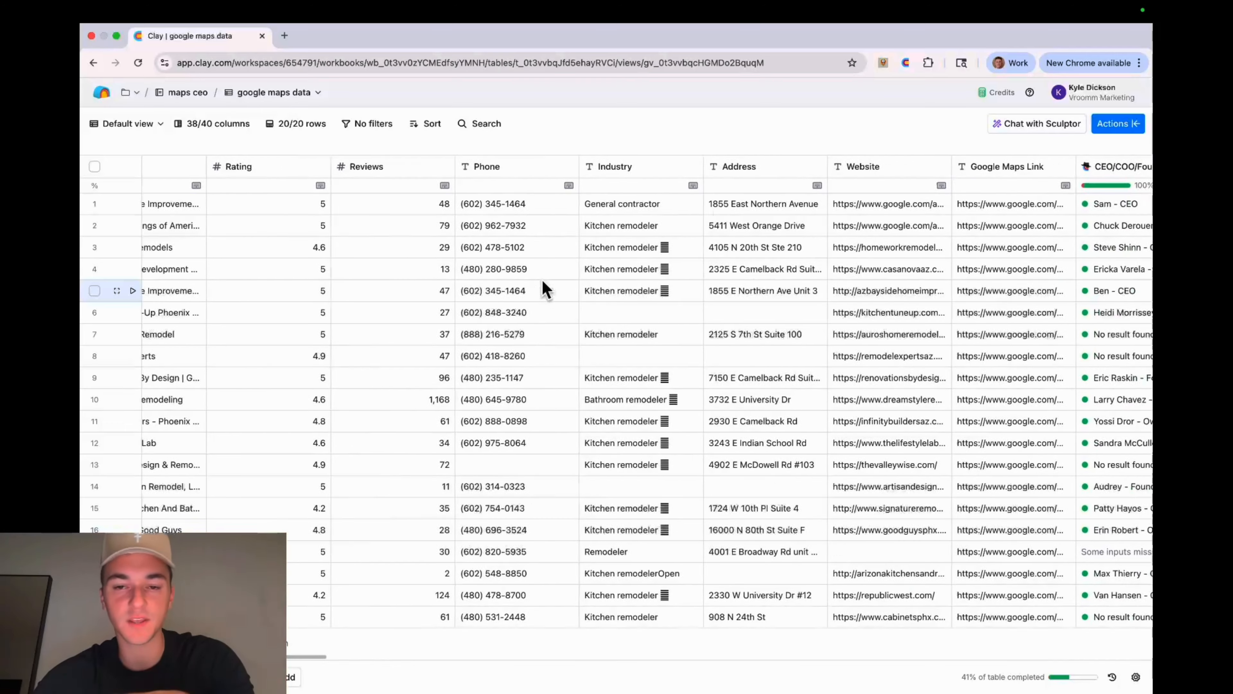
{"action": "scroll", "coordinate": [541, 278], "scroll_direction": "right", "scroll_amount": 3}
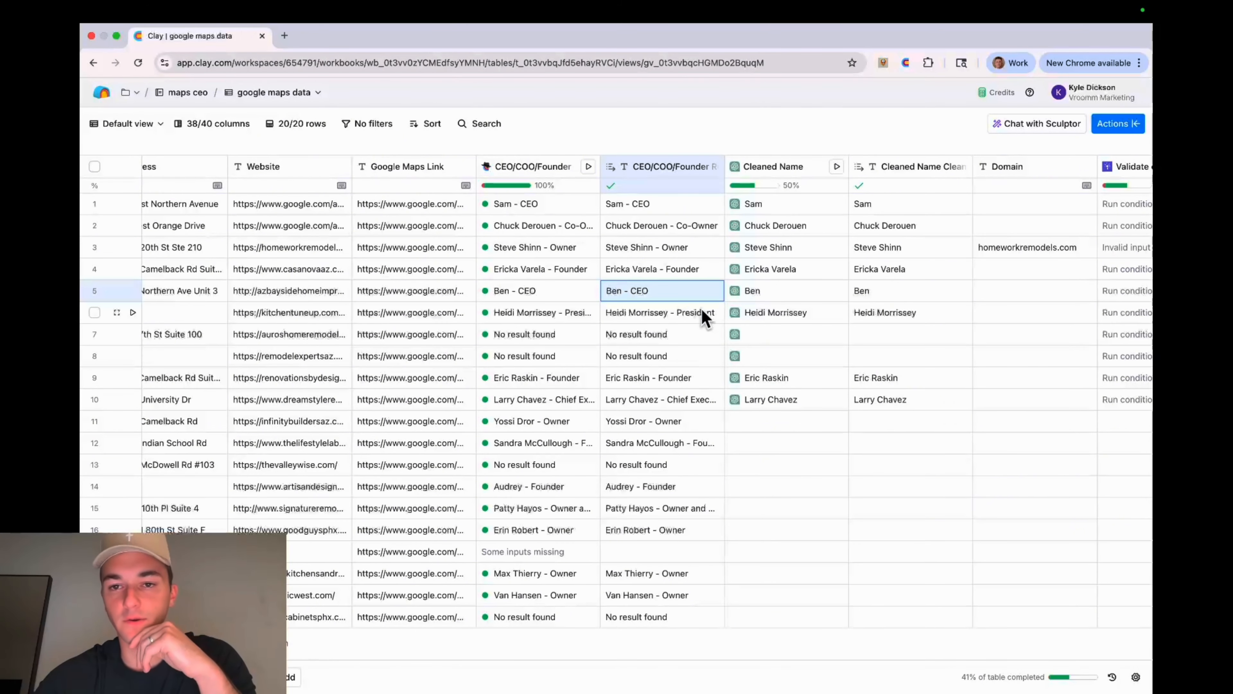
{"action": "scroll", "coordinate": [702, 316], "scroll_direction": "right", "scroll_amount": 5}
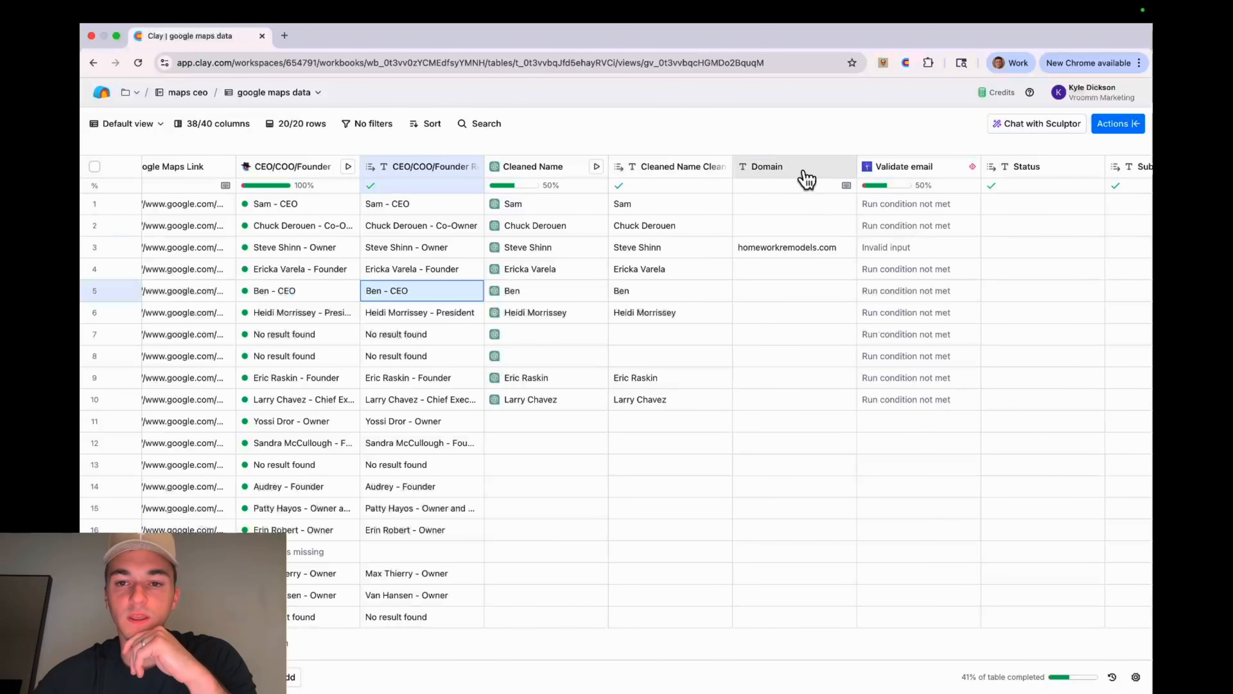
{"action": "scroll", "coordinate": [806, 178], "scroll_direction": "left", "scroll_amount": 10}
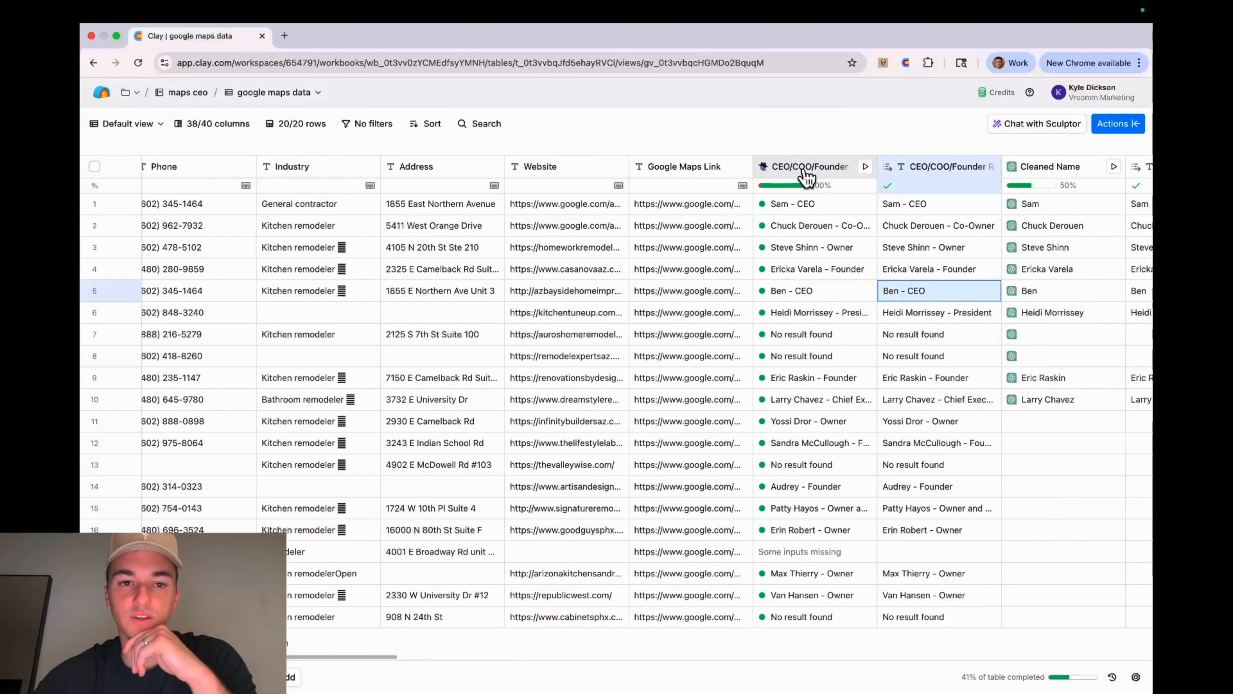
{"action": "scroll", "coordinate": [805, 178], "scroll_direction": "right", "scroll_amount": 14}
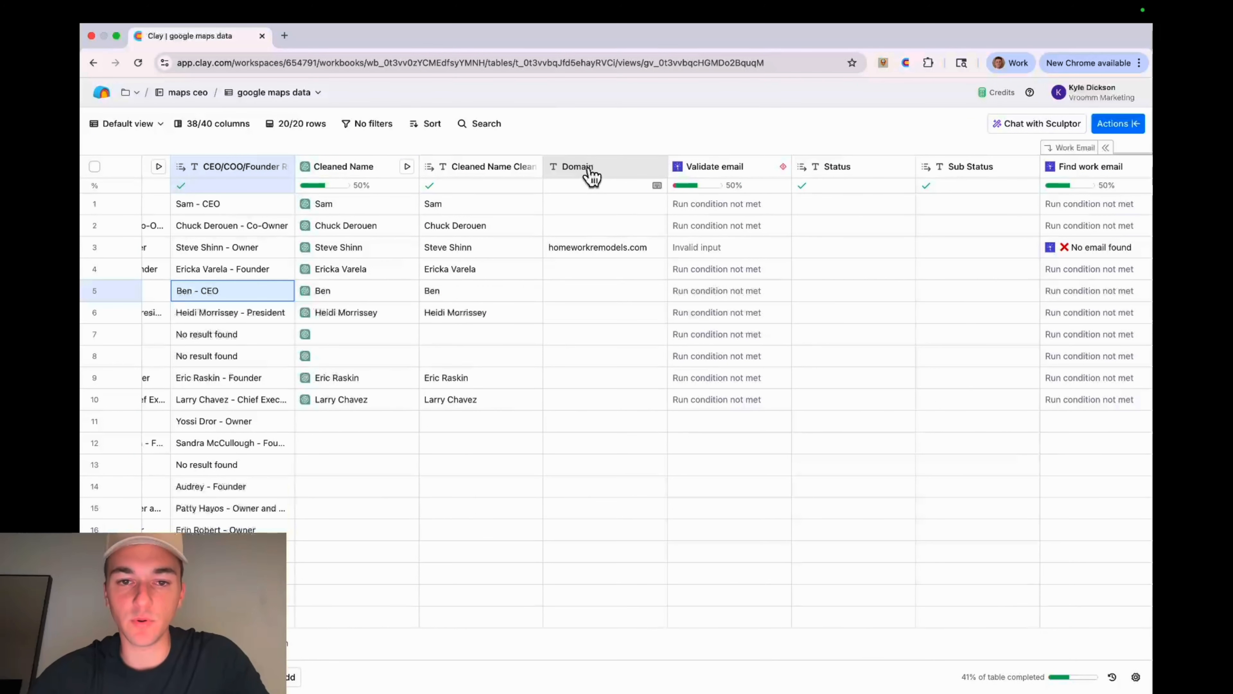
Search the available actions for "claygent" and start a new Claygent (AI Web Researcher) enrichment
{"action": "scroll", "coordinate": [701, 201], "scroll_direction": "right", "scroll_amount": 15}
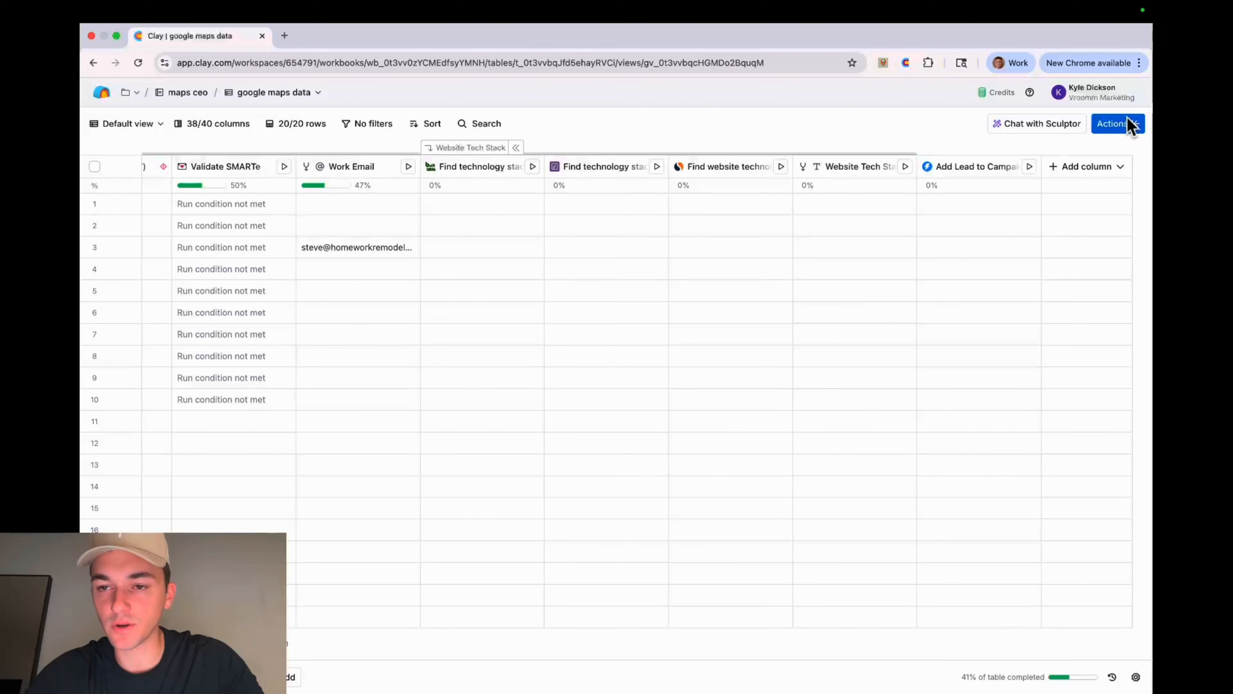
{"action": "left_click", "coordinate": [1130, 127]}
{"action": "type", "text": "claygent"}
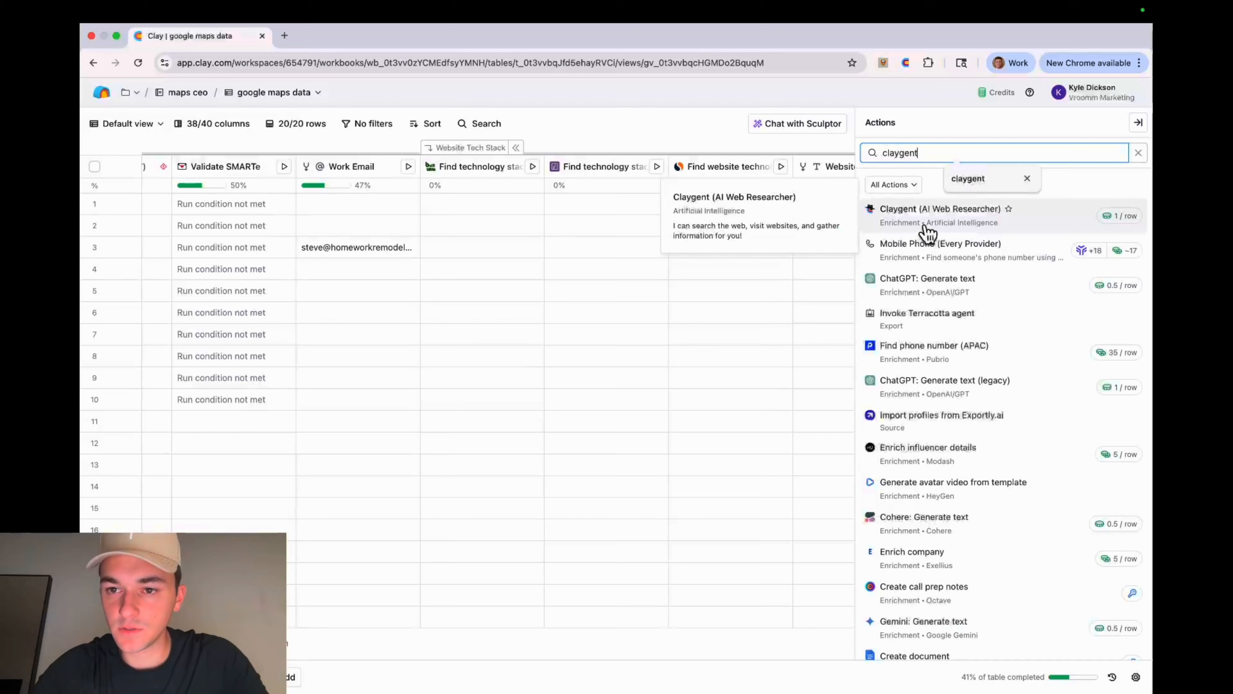
{"action": "left_click", "coordinate": [927, 219]}
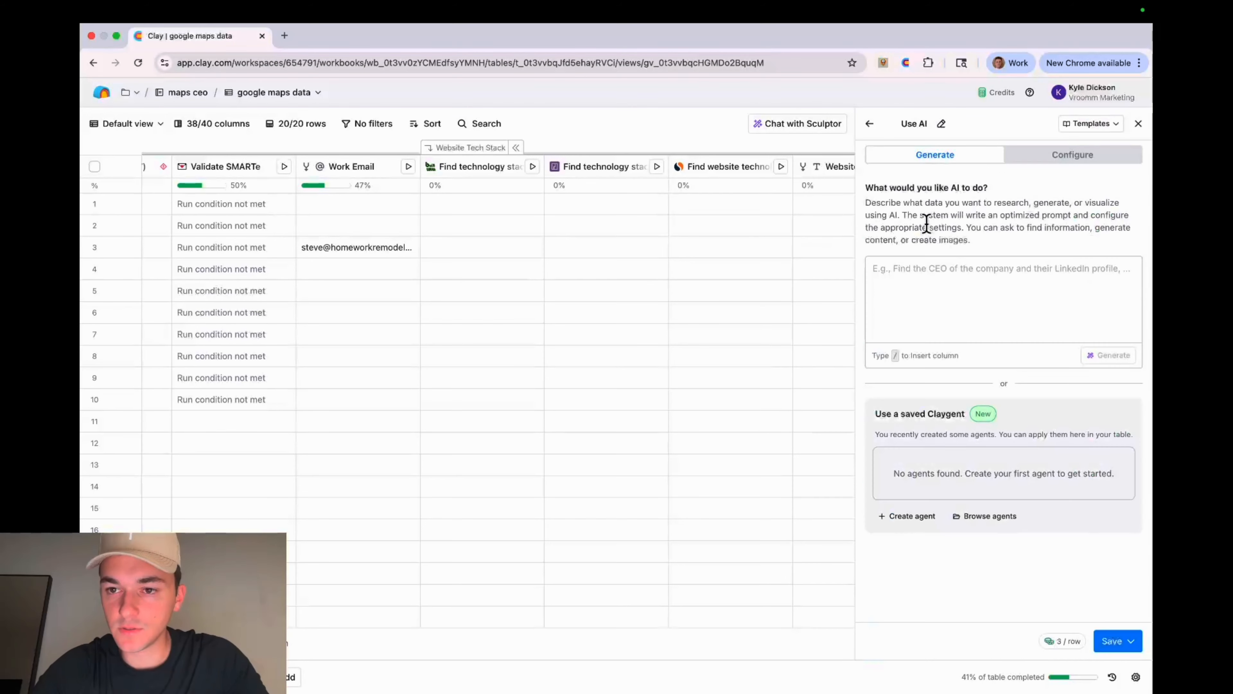
Describe the AI task as "Take the website url and return the domain", with a reference to the Website column below it
{"action": "left_click", "coordinate": [944, 266]}
{"action": "type", "text": "T"}
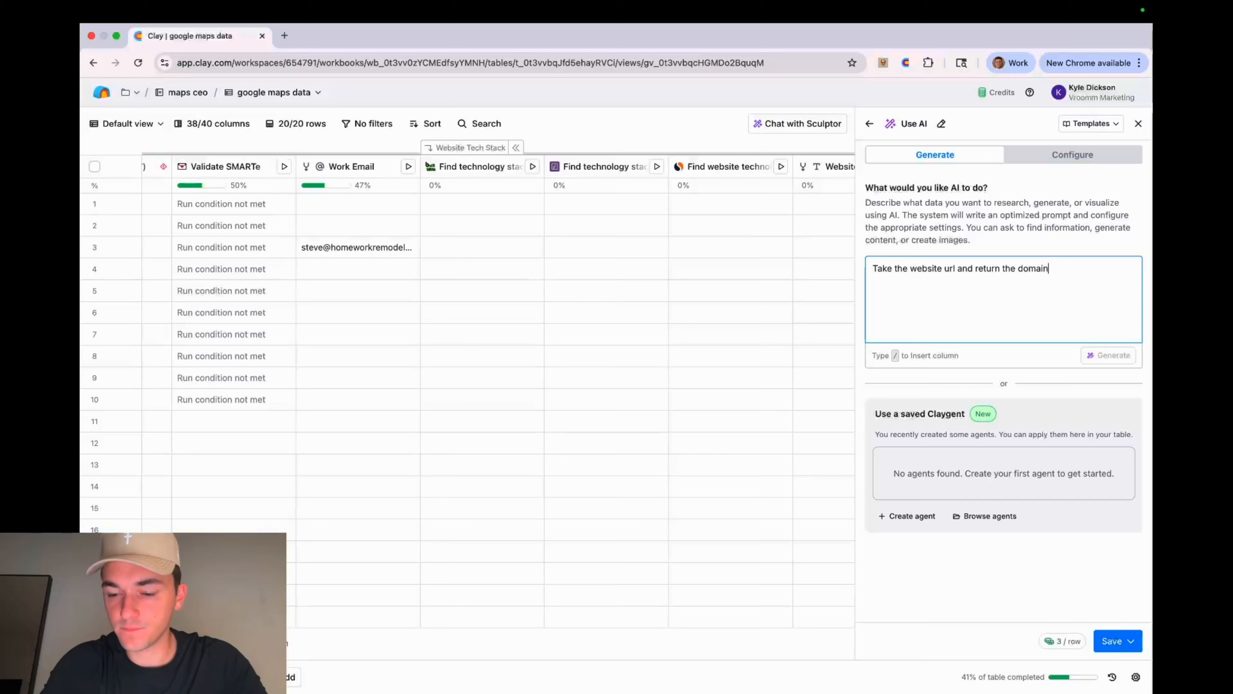
{"action": "type", "text": "/"}
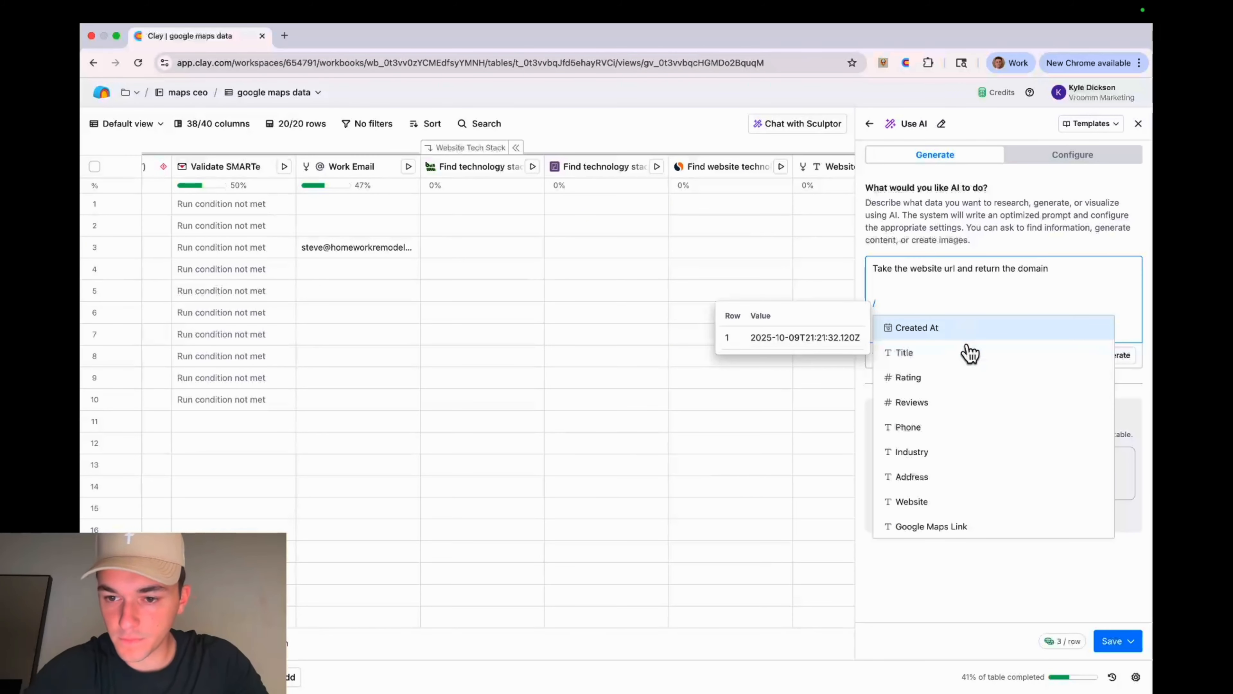
{"action": "left_click", "coordinate": [940, 504]}
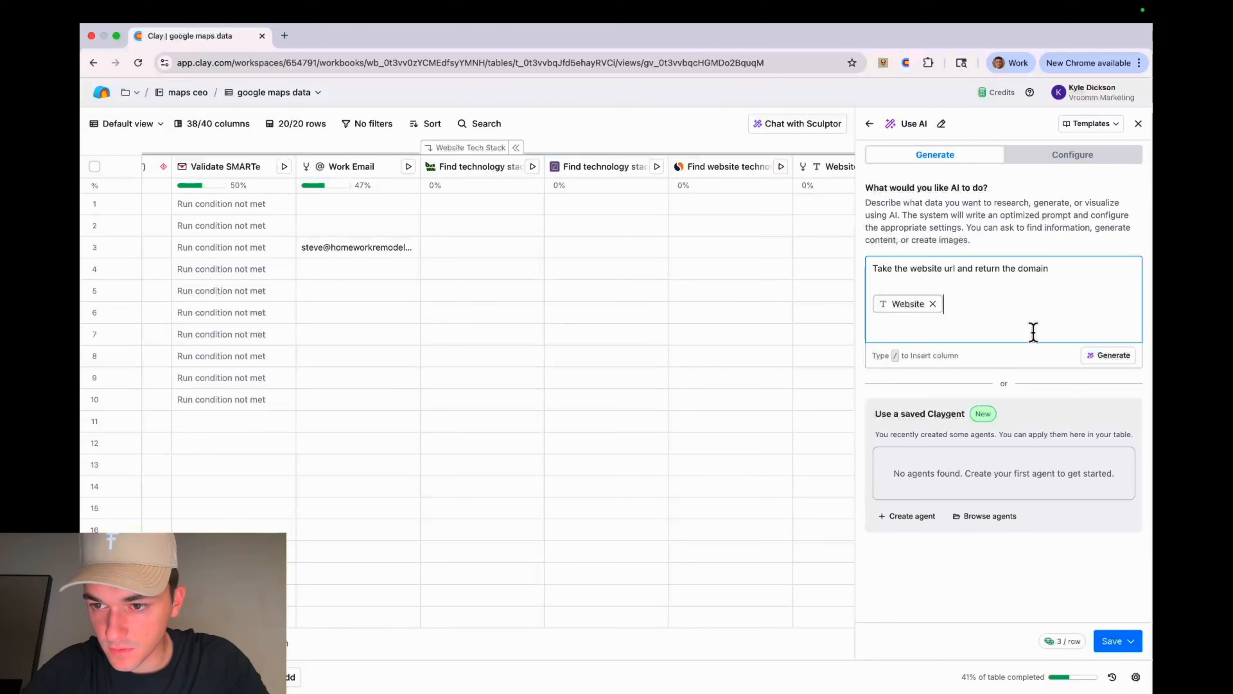
Generate the optimized AI prompt for domain extraction and review its objective and instructions
{"action": "left_click", "coordinate": [1095, 358]}
{"action": "left_click", "coordinate": [1095, 358]}
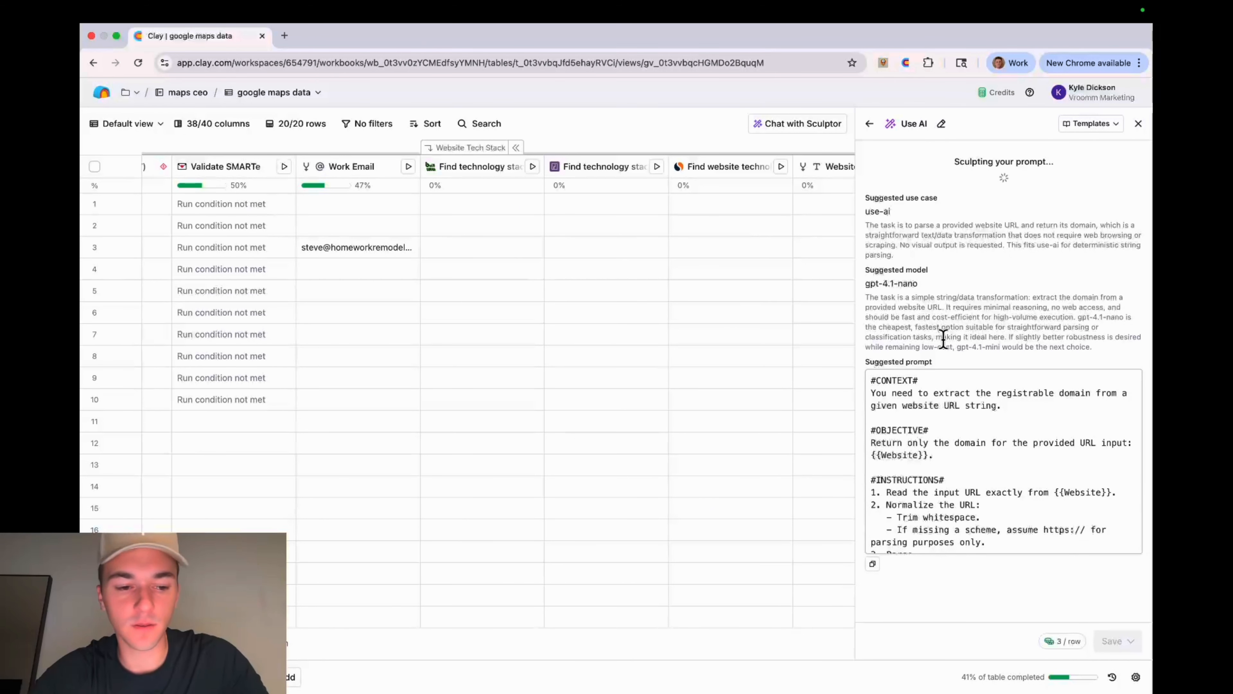
{"action": "scroll", "coordinate": [943, 339], "scroll_direction": "down", "scroll_amount": 1}
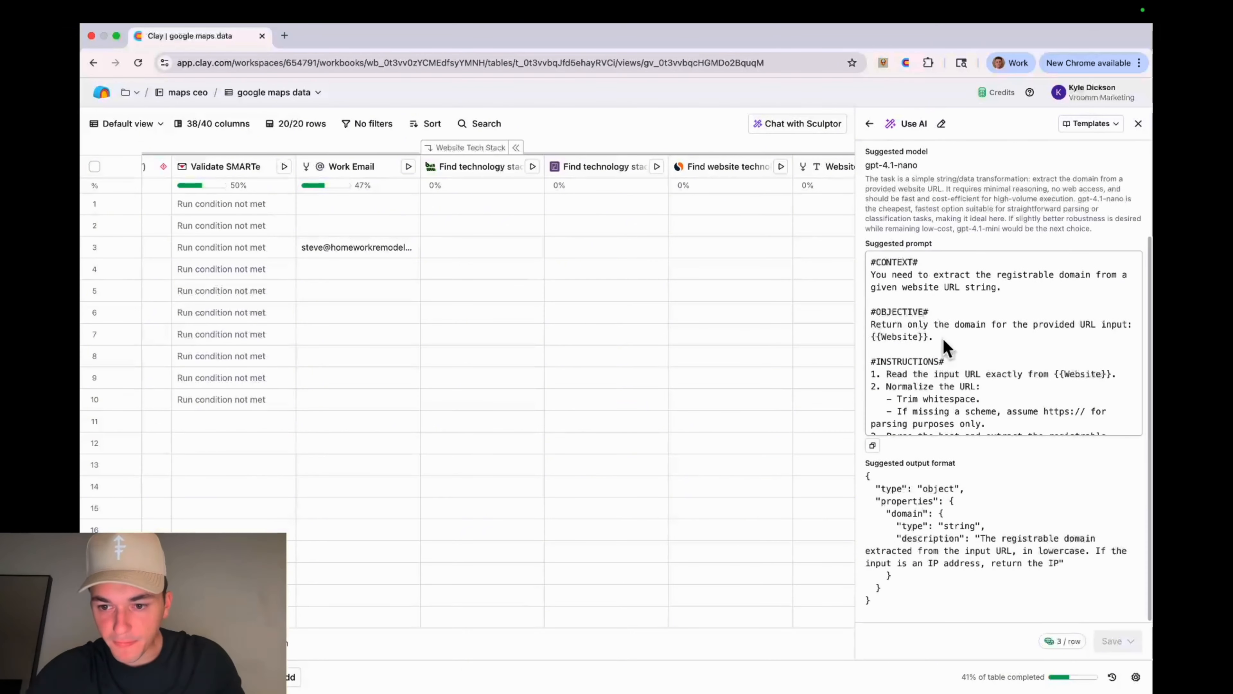
{"action": "scroll", "coordinate": [944, 342], "scroll_direction": "down", "scroll_amount": 15}
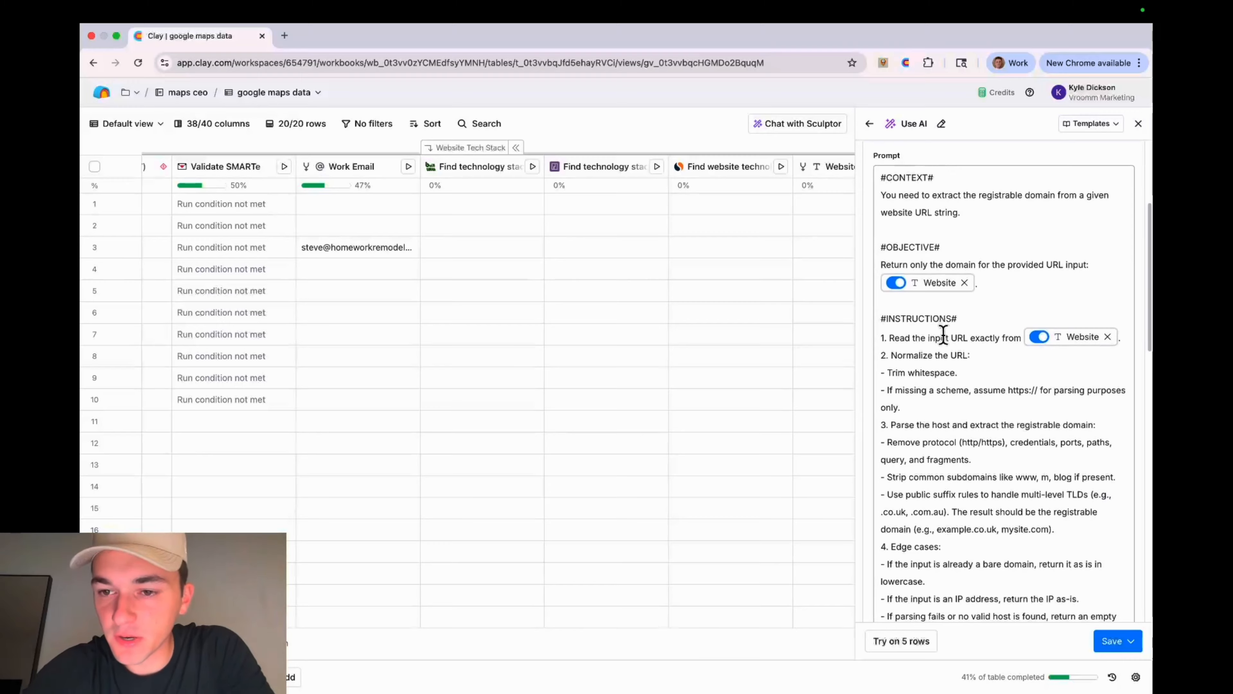
Describe the run condition for the domain column as "only run if Website row is not empty", referencing the Website column
{"action": "scroll", "coordinate": [945, 344], "scroll_direction": "down", "scroll_amount": 5}
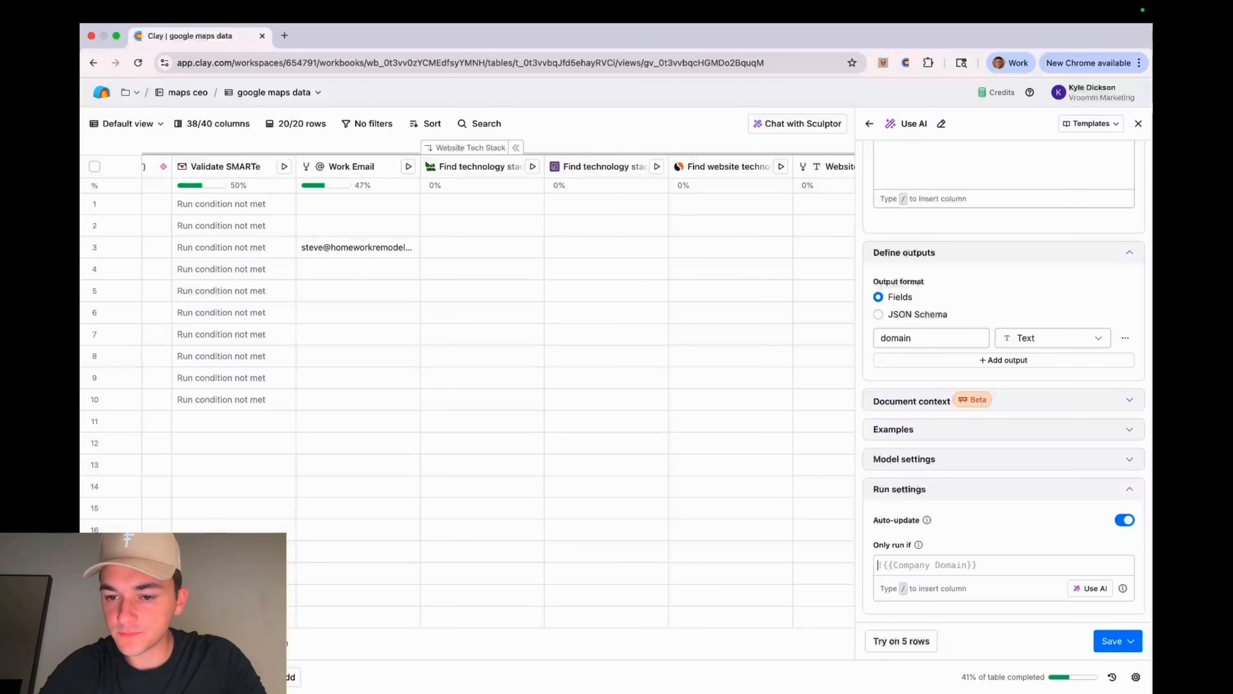
{"action": "left_click", "coordinate": [1090, 588]}
{"action": "left_click", "coordinate": [504, 275]}
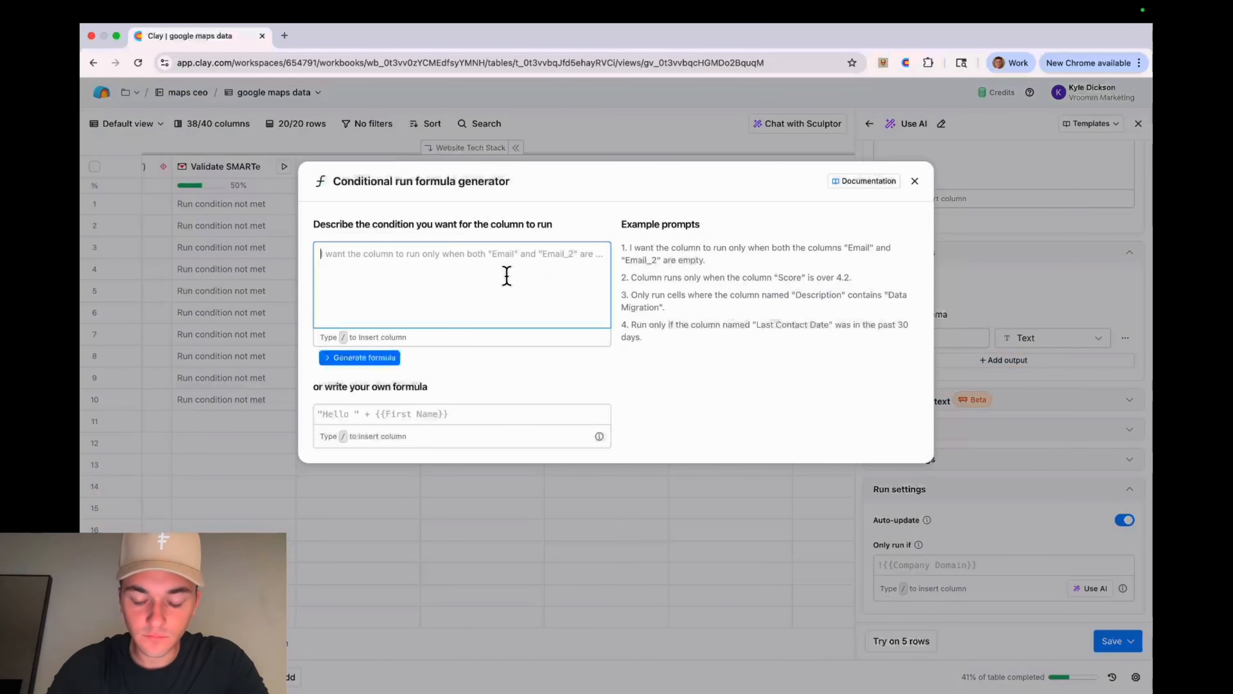
{"action": "type", "text": "only run i"}
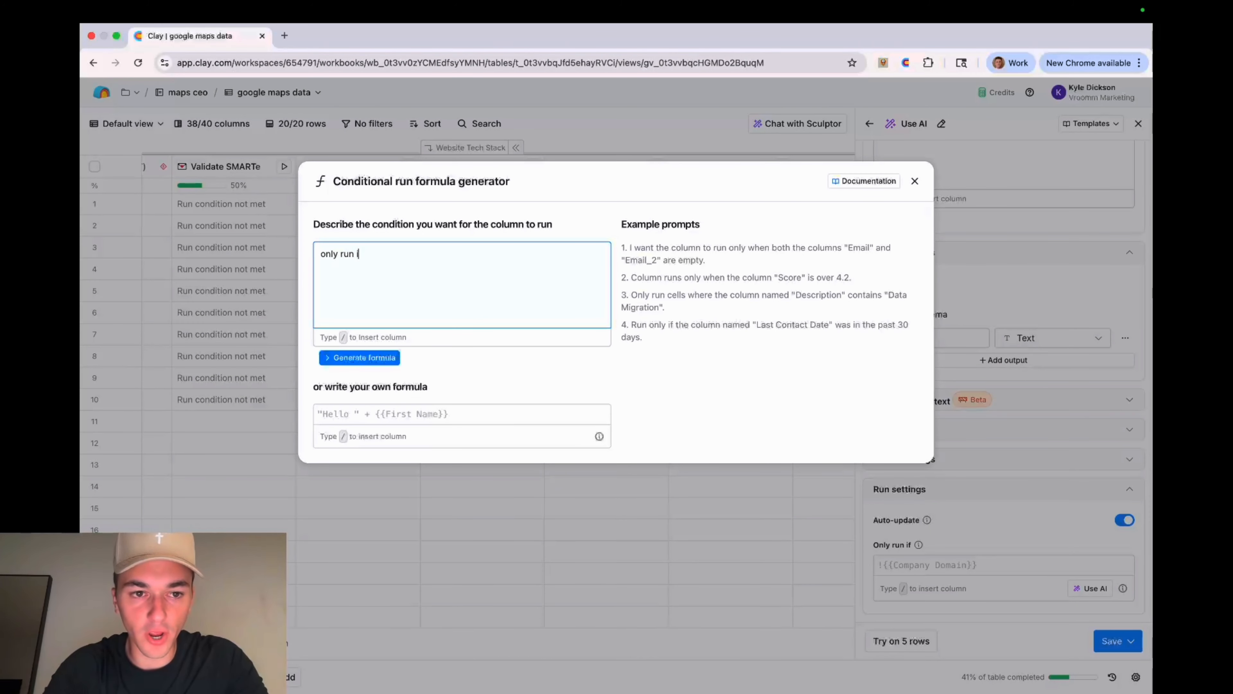
{"action": "type", "text": "f /"}
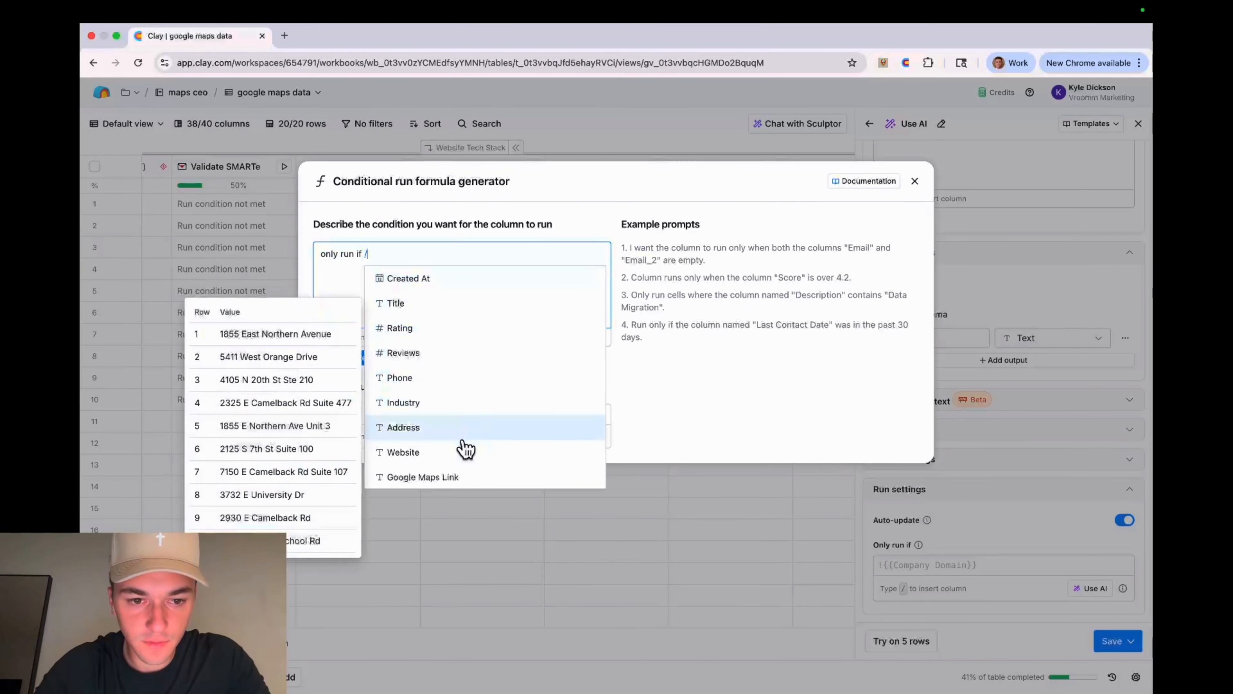
{"action": "left_click", "coordinate": [464, 451]}
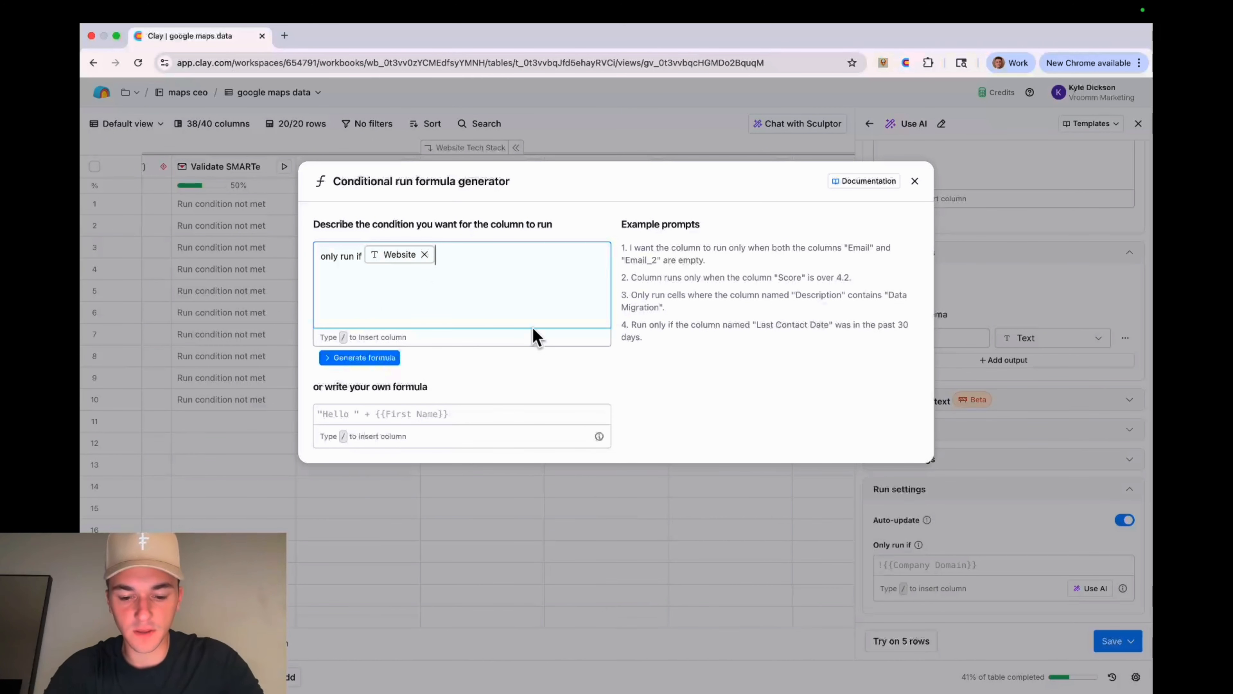
{"action": "type", "text": "row is not "}
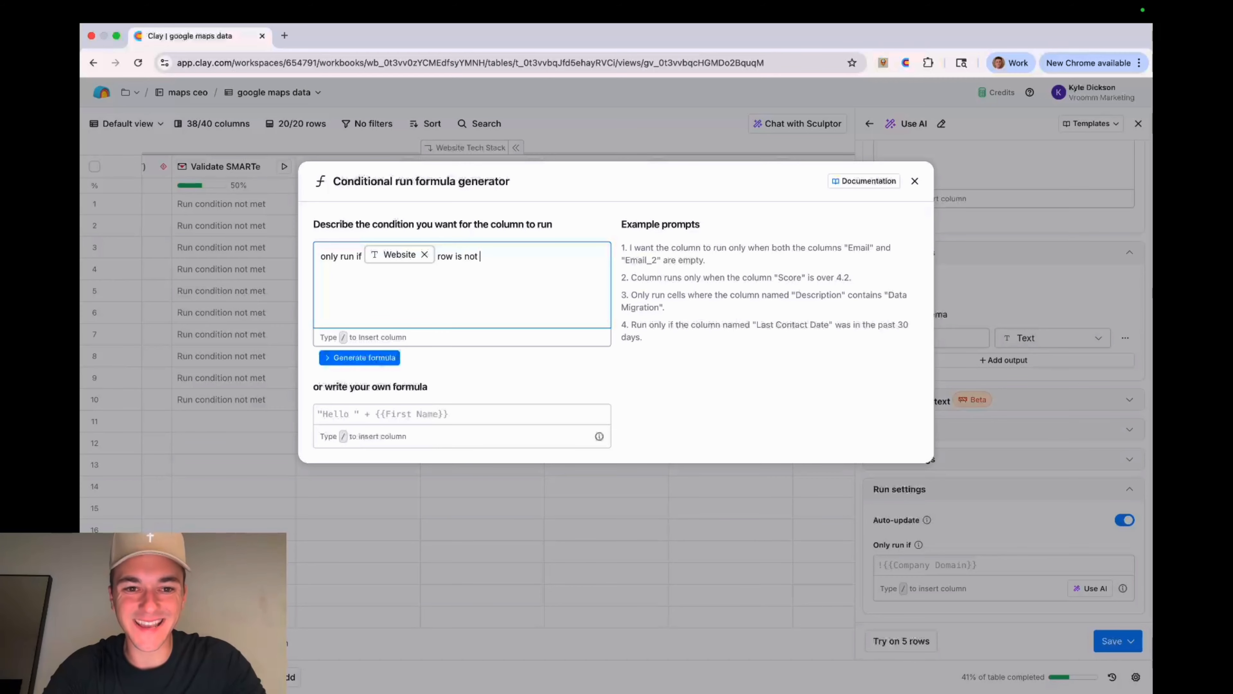
{"action": "type", "text": "empty"}
Generate the formula from the described condition and save it as the column's run condition
{"action": "left_click", "coordinate": [371, 363]}
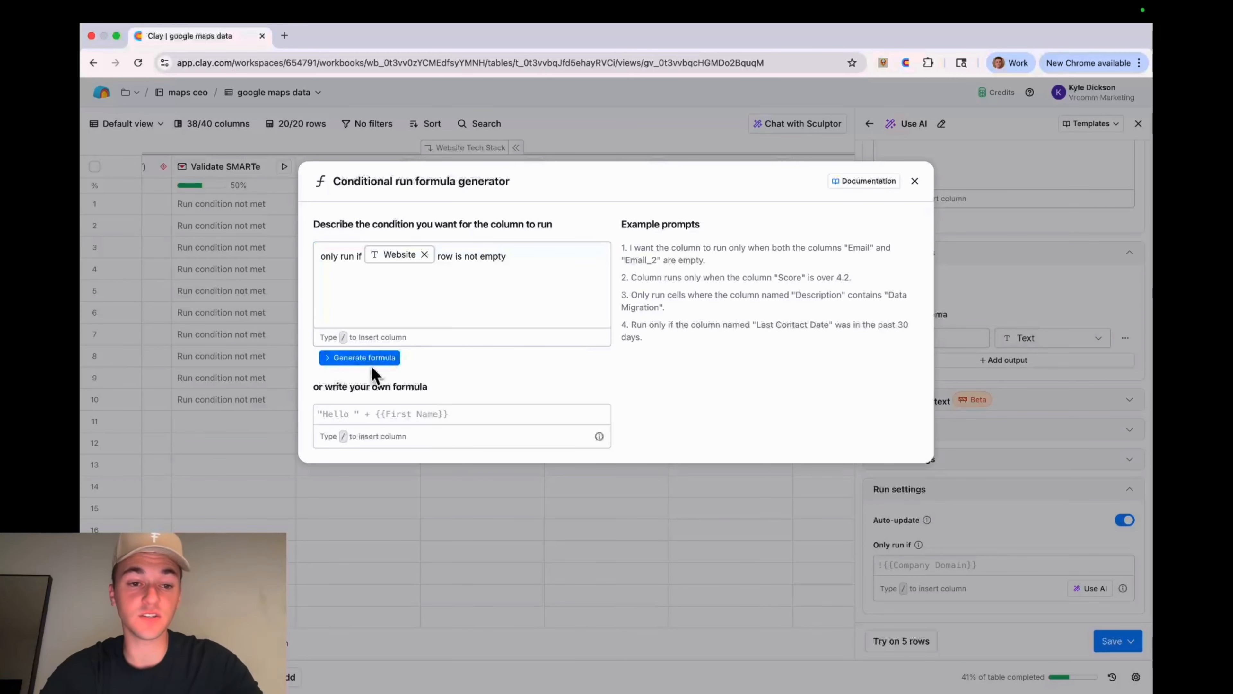
{"action": "left_click", "coordinate": [381, 360]}
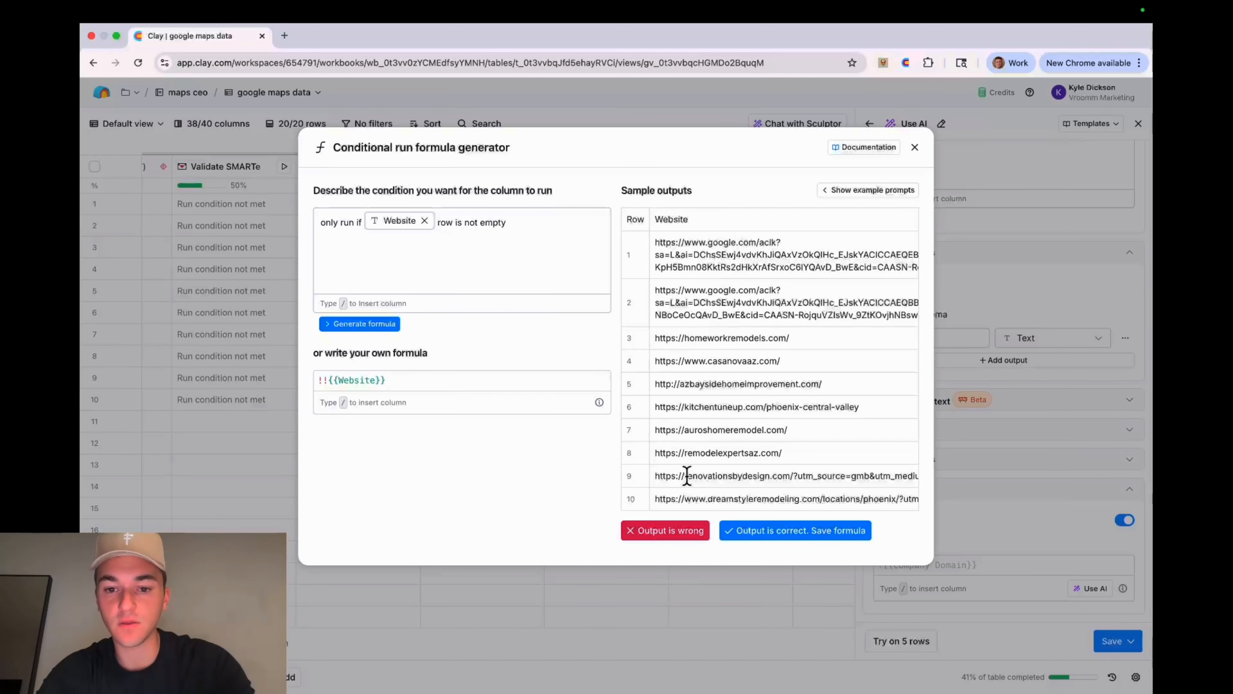
{"action": "left_click", "coordinate": [756, 533]}
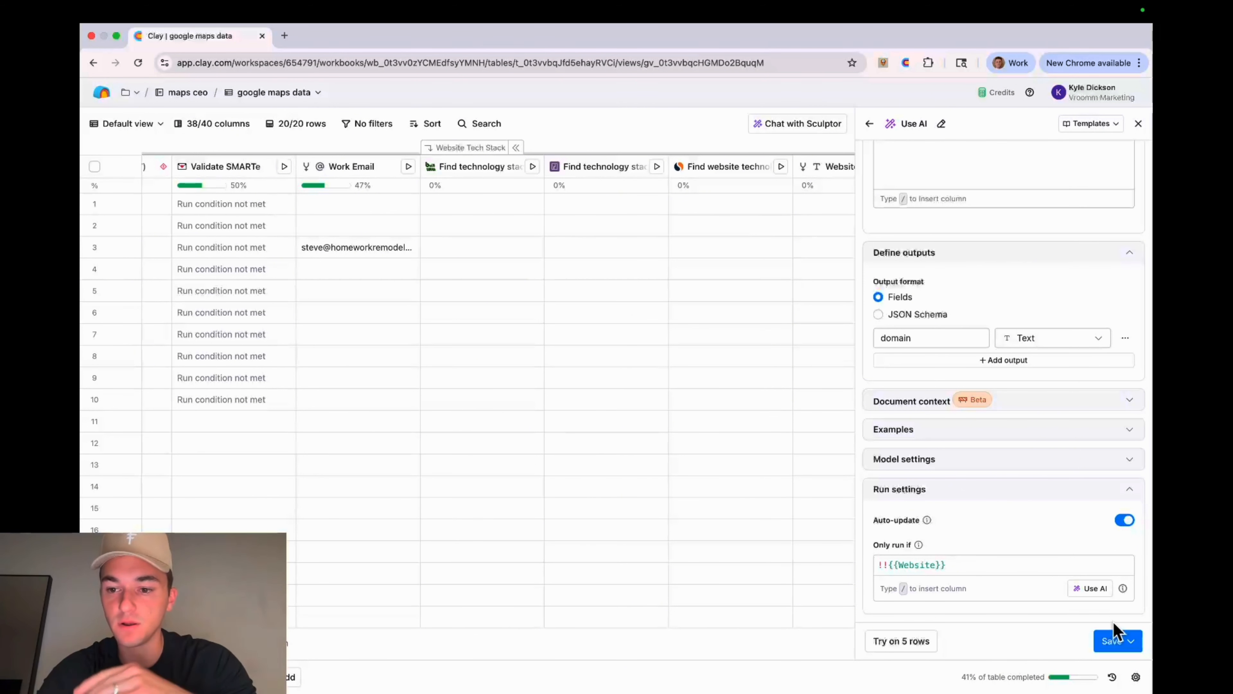
Save the AI column, run it on the first 10 rows, and move it directly before the Domain column
{"action": "left_click", "coordinate": [1119, 648]}
{"action": "left_click", "coordinate": [1097, 564]}
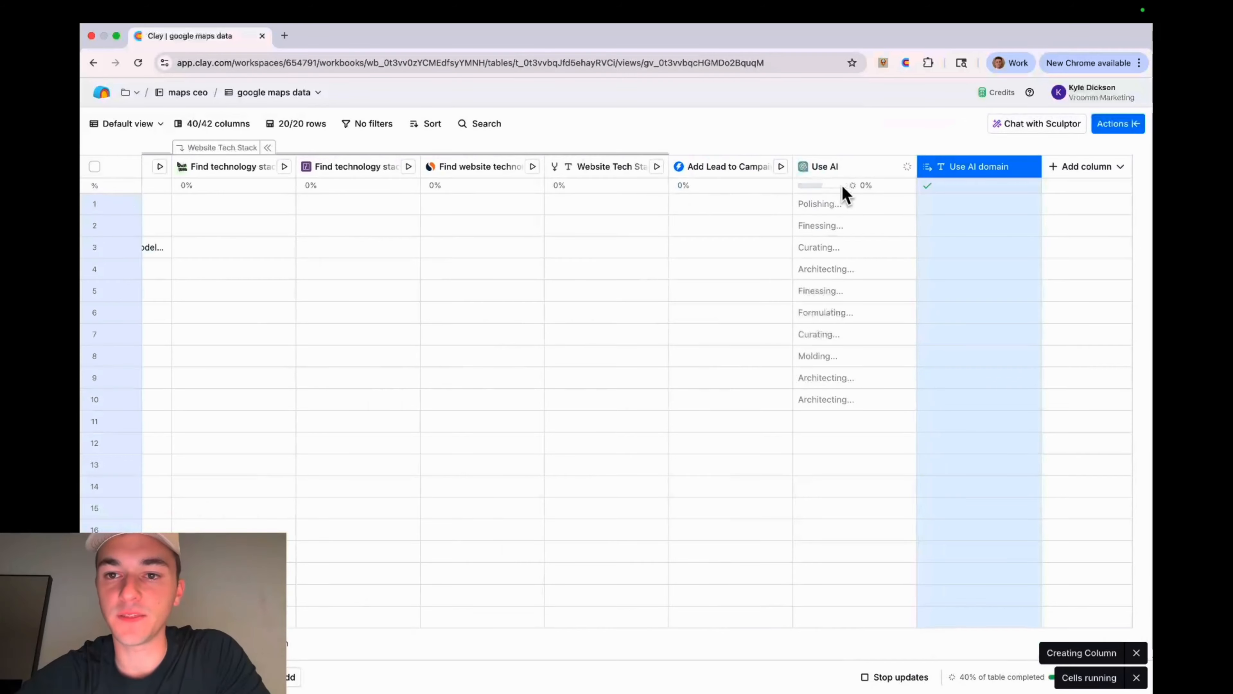
{"action": "left_click_drag", "start_coordinate": [817, 170], "coordinate": [179, 164]}
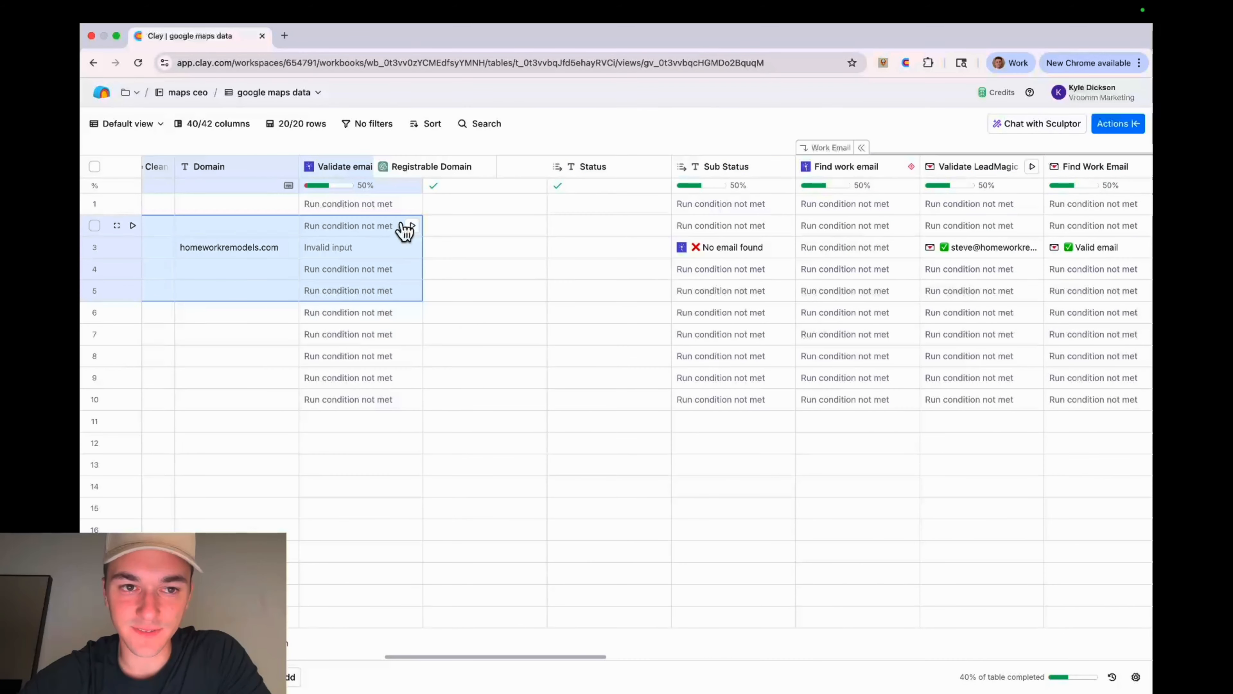
{"action": "left_click_drag", "start_coordinate": [406, 228], "coordinate": [365, 221]}
Delete the old Domain column and move the extracted domain output column directly after Registrable Domain
{"action": "left_click", "coordinate": [525, 171]}
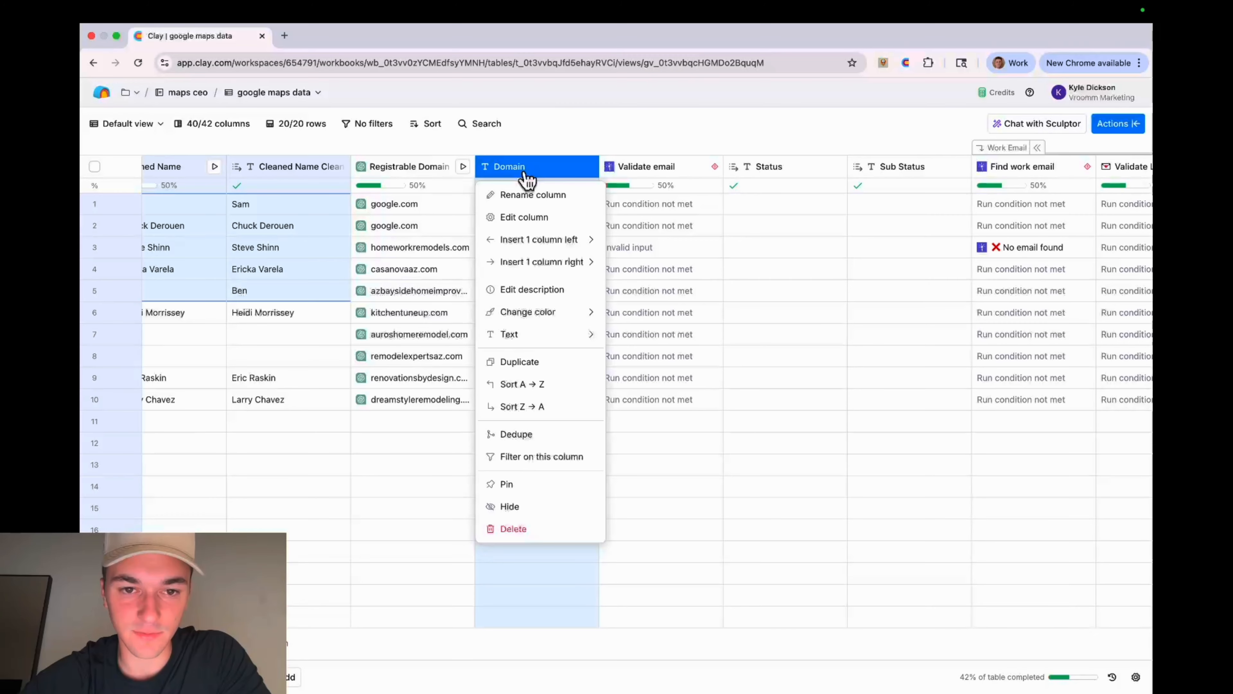
{"action": "left_click", "coordinate": [526, 531]}
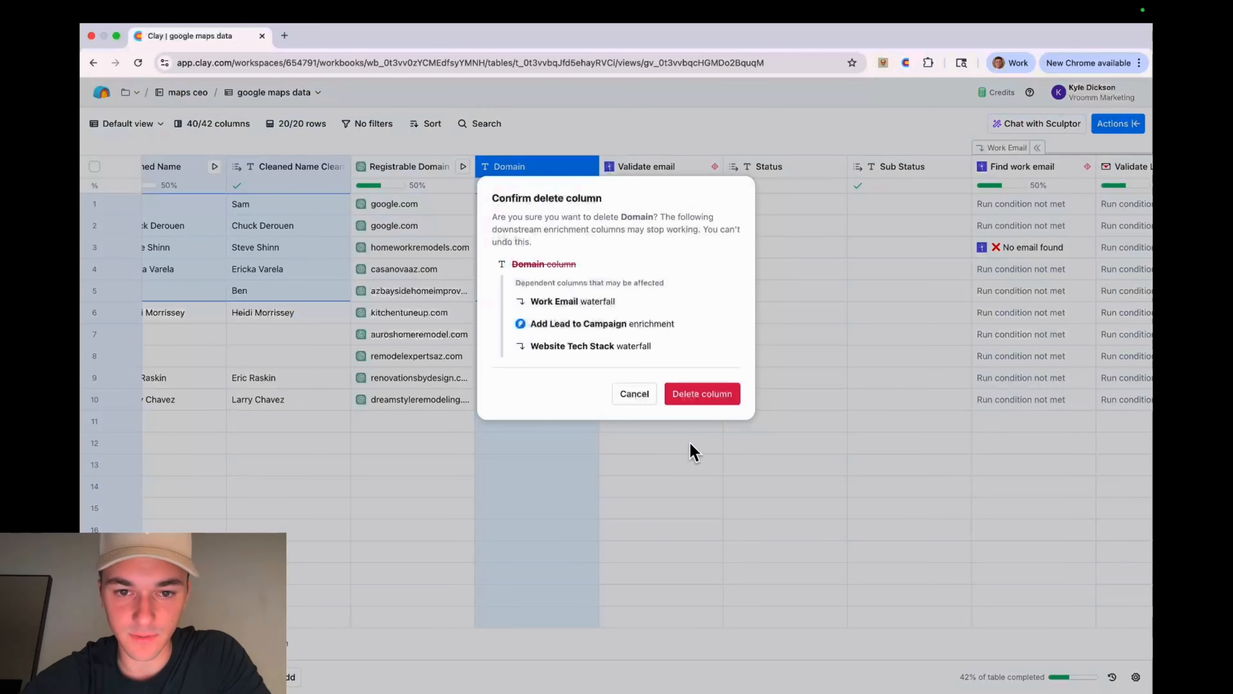
{"action": "left_click", "coordinate": [708, 396]}
{"action": "scroll", "coordinate": [760, 490], "scroll_direction": "right", "scroll_amount": 10}
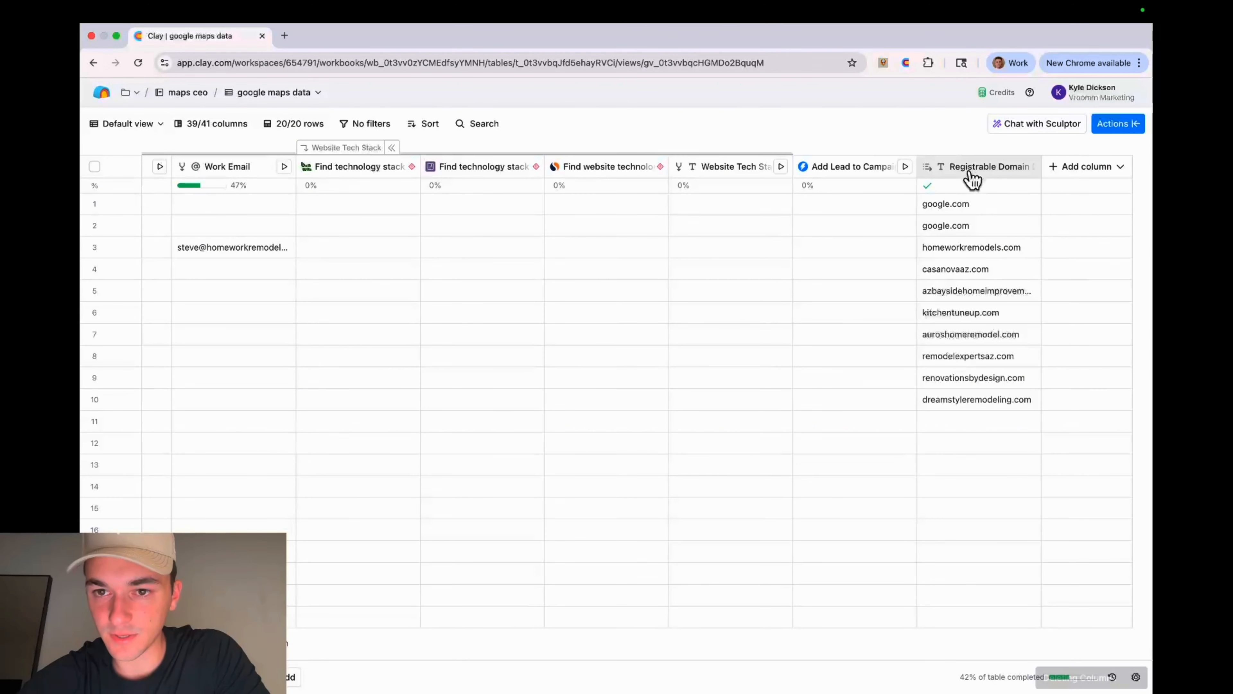
{"action": "left_click_drag", "start_coordinate": [972, 180], "coordinate": [602, 158]}
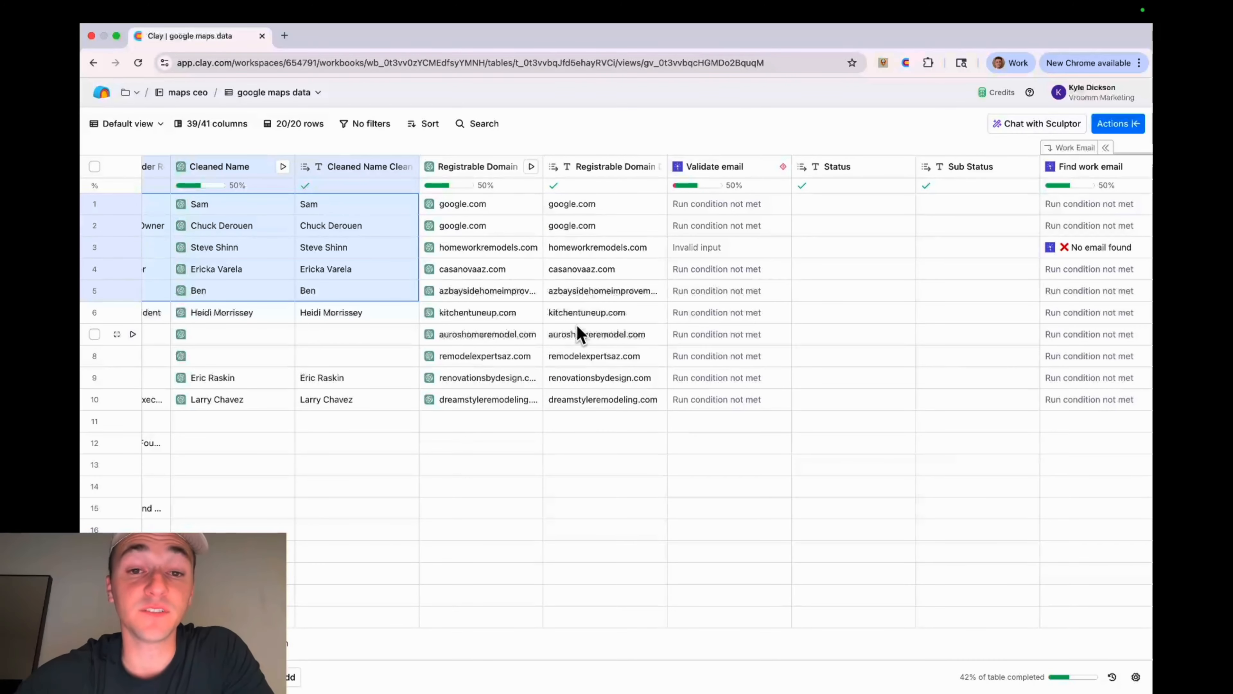
Examine the founder, cleaned name and website columns, comparing the row 2 website URL with its extracted domain
{"action": "scroll", "coordinate": [448, 298], "scroll_direction": "left", "scroll_amount": 5}
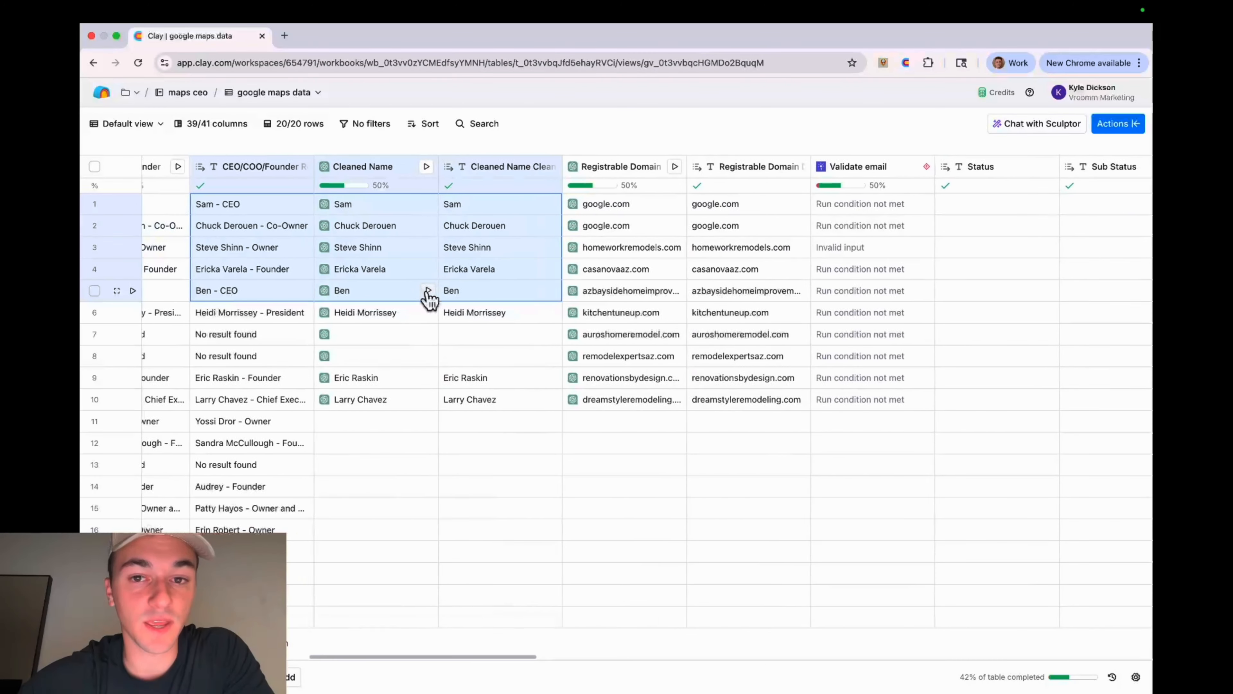
{"action": "scroll", "coordinate": [429, 298], "scroll_direction": "left", "scroll_amount": 8}
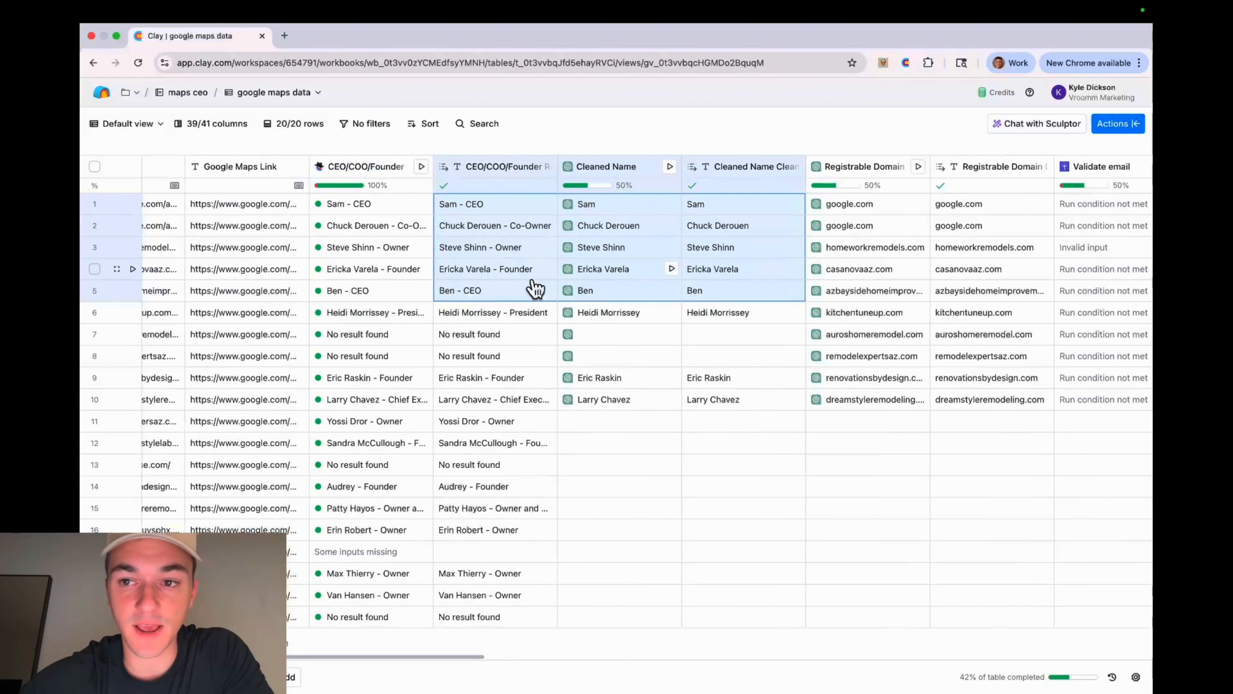
{"action": "scroll", "coordinate": [536, 288], "scroll_direction": "left", "scroll_amount": 3}
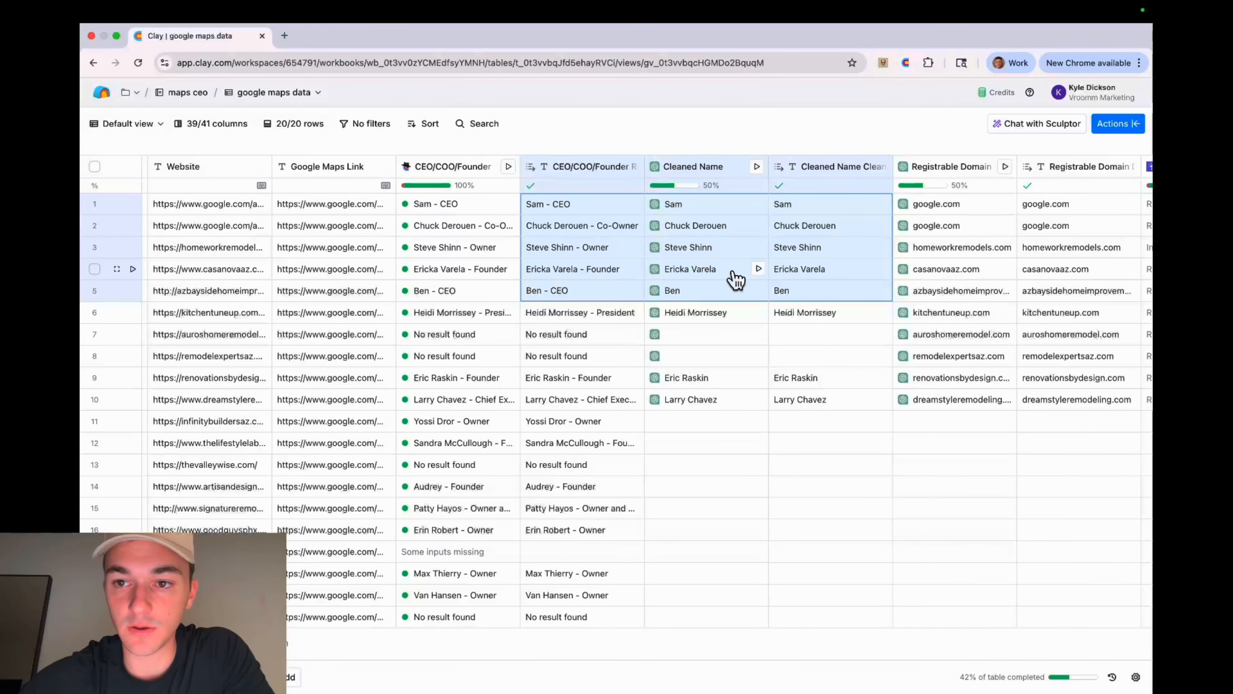
{"action": "scroll", "coordinate": [956, 228], "scroll_direction": "left", "scroll_amount": 7}
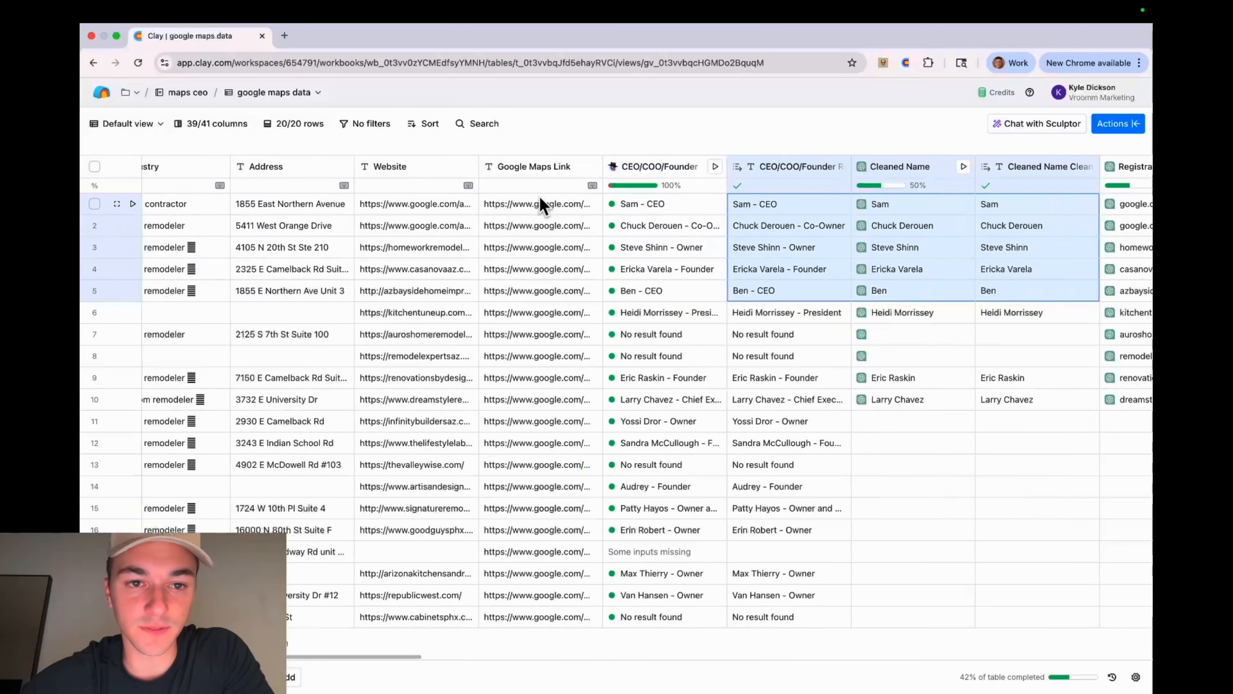
{"action": "left_click", "coordinate": [427, 225]}
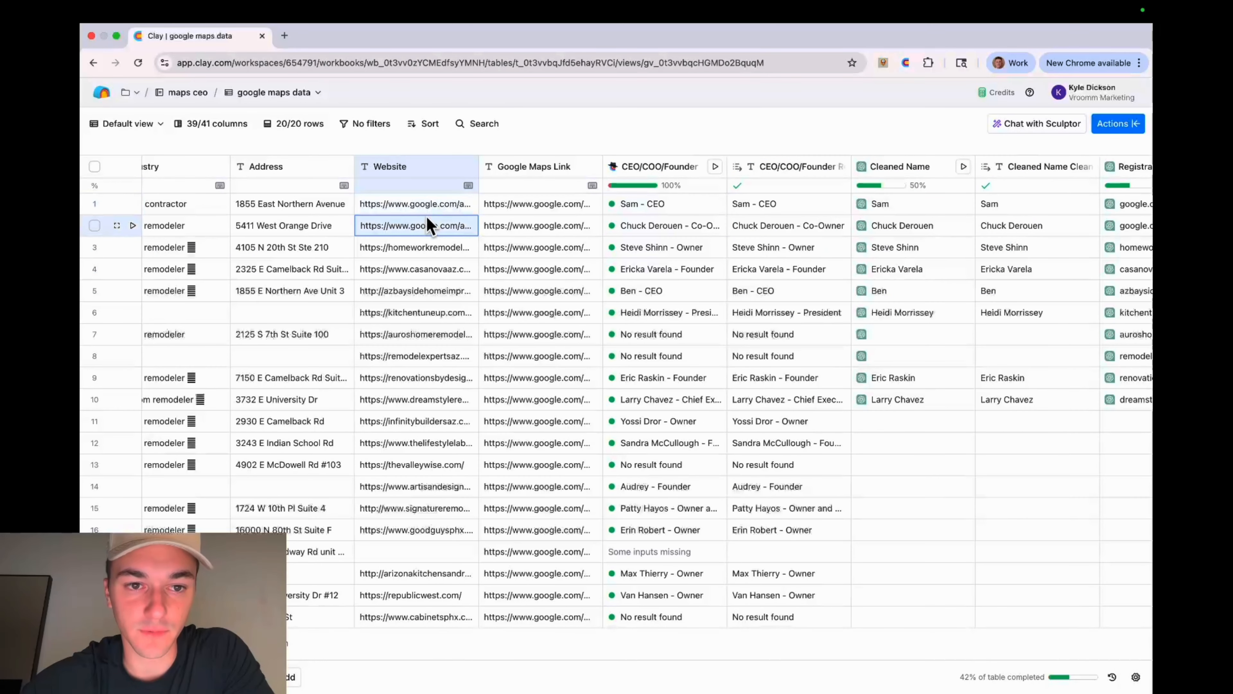
{"action": "scroll", "coordinate": [598, 247], "scroll_direction": "right", "scroll_amount": 15}
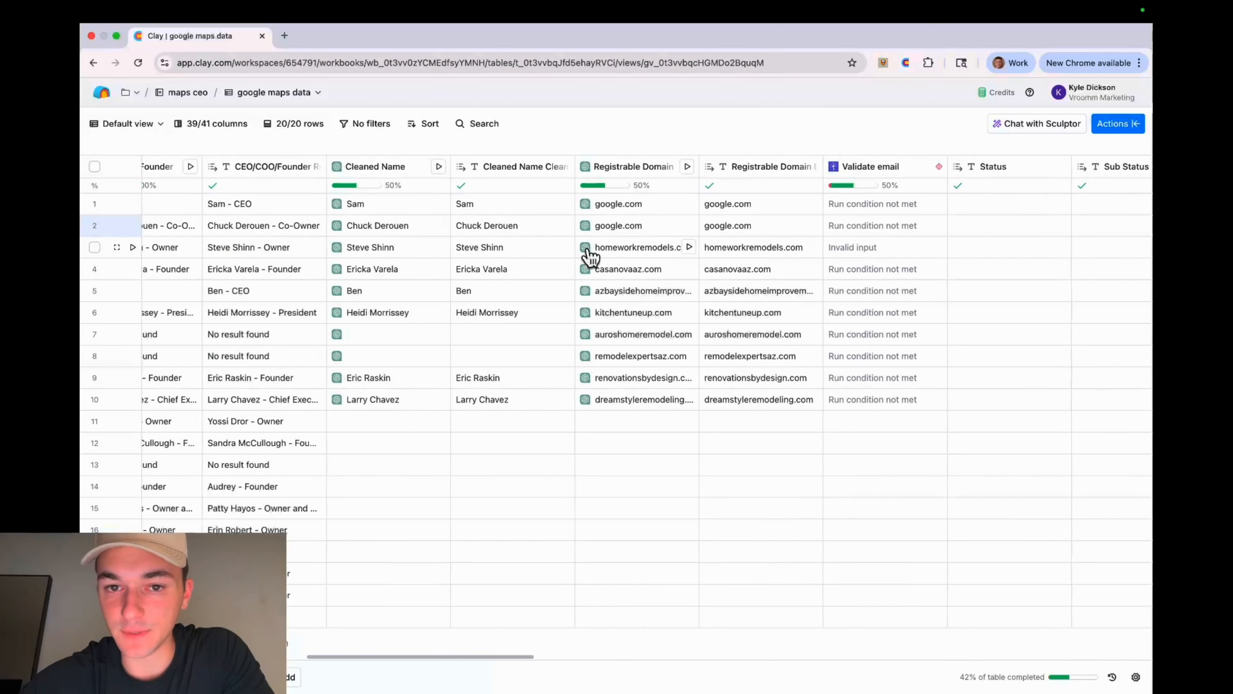
Open the Registrable Domain column's settings and bring up its run condition in the conditional run formula generator
{"action": "left_click", "coordinate": [625, 169]}
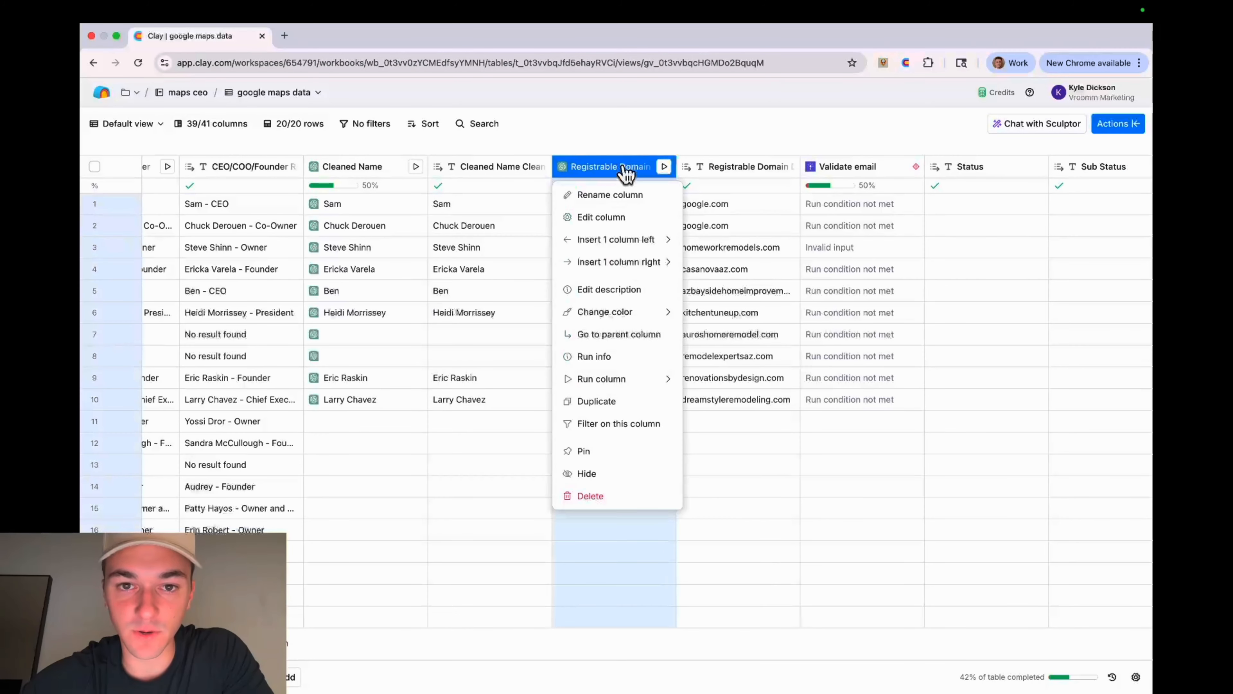
{"action": "double_click", "coordinate": [625, 170]}
{"action": "scroll", "coordinate": [1008, 549], "scroll_direction": "down", "scroll_amount": 8}
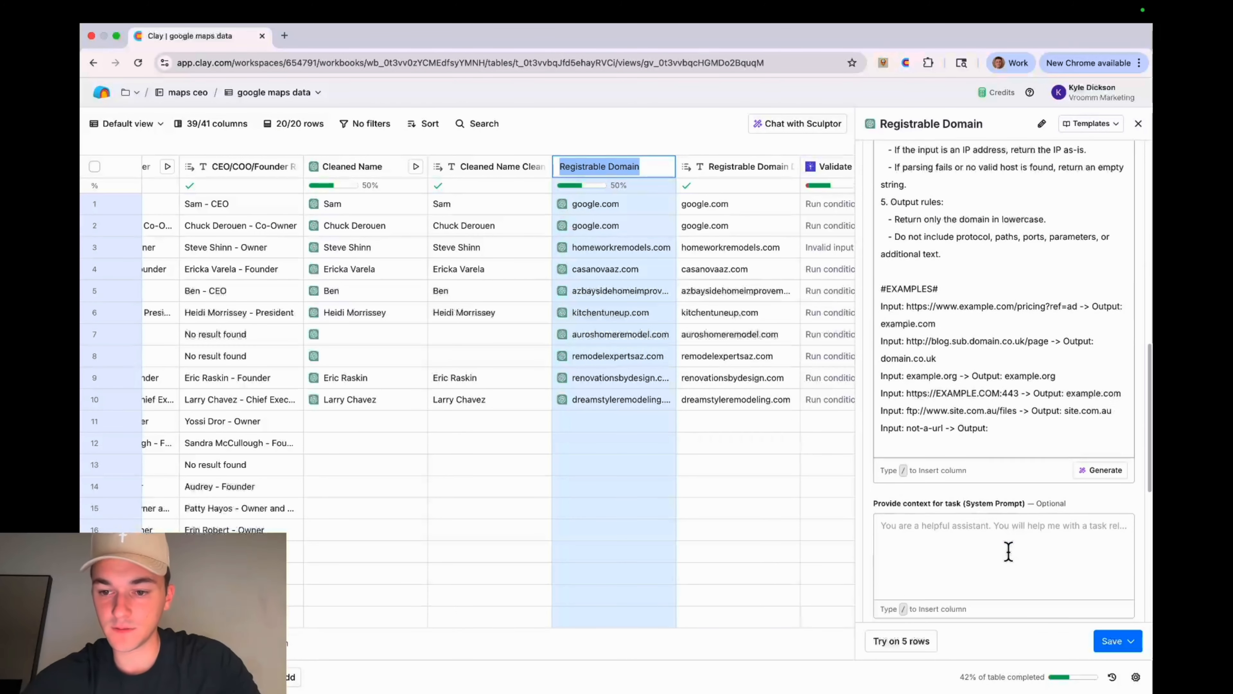
{"action": "scroll", "coordinate": [1008, 550], "scroll_direction": "down", "scroll_amount": 8}
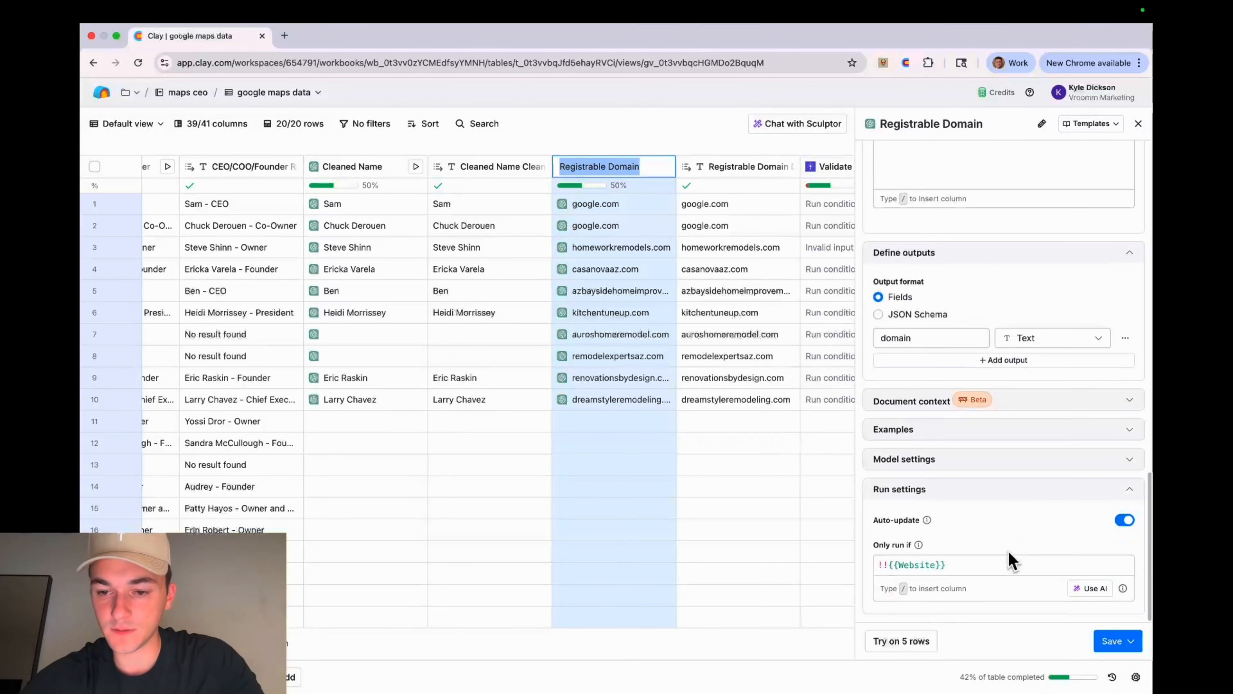
{"action": "left_click", "coordinate": [998, 564]}
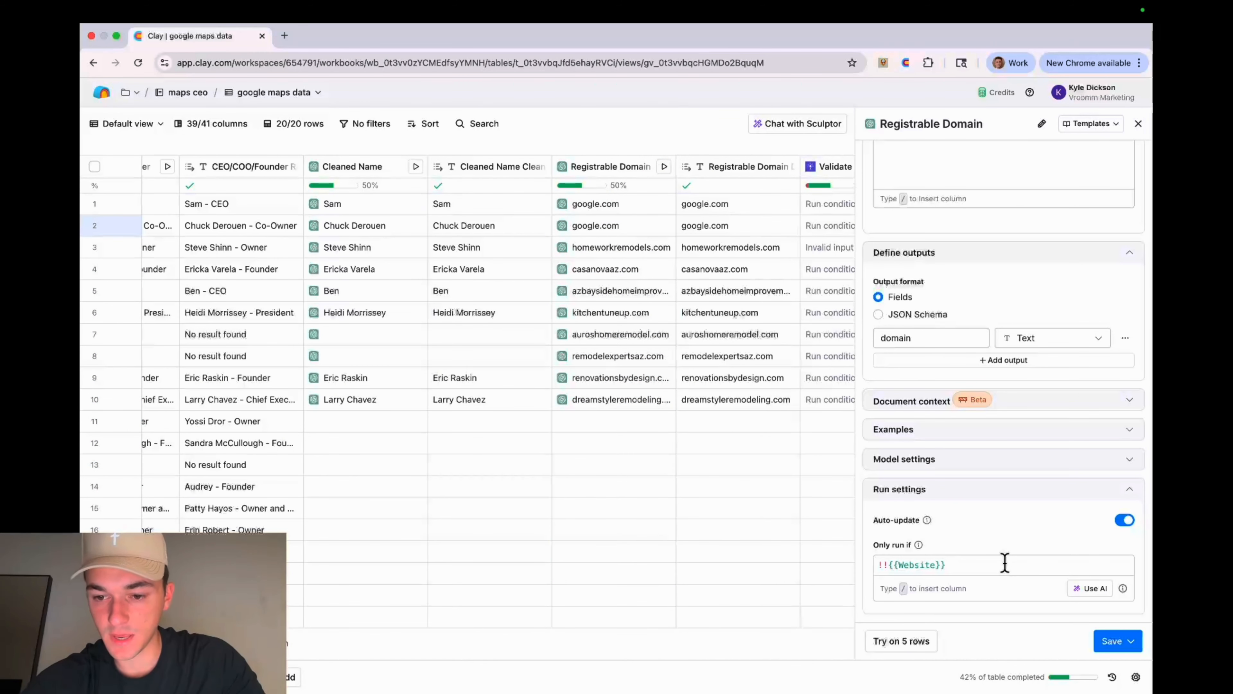
{"action": "left_click", "coordinate": [1088, 589]}
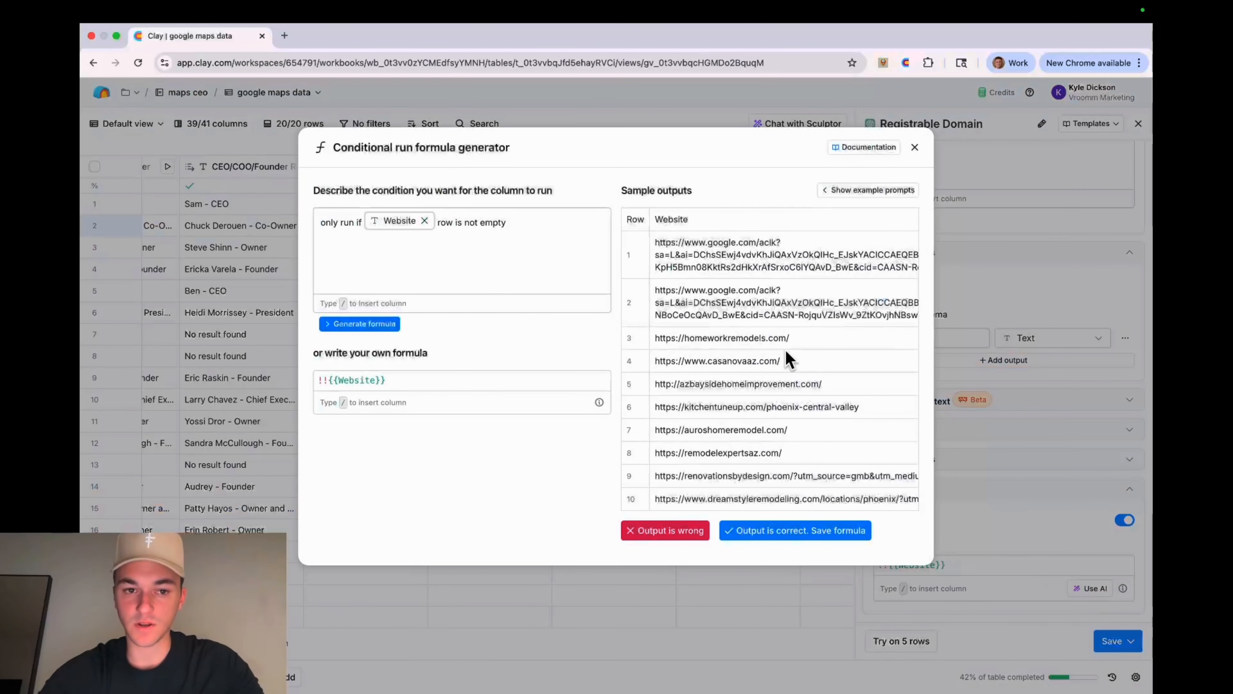
Extend the run condition description with "AND do not run if the website contains the domain "google.com"" and save the formula
{"action": "left_click", "coordinate": [535, 221]}
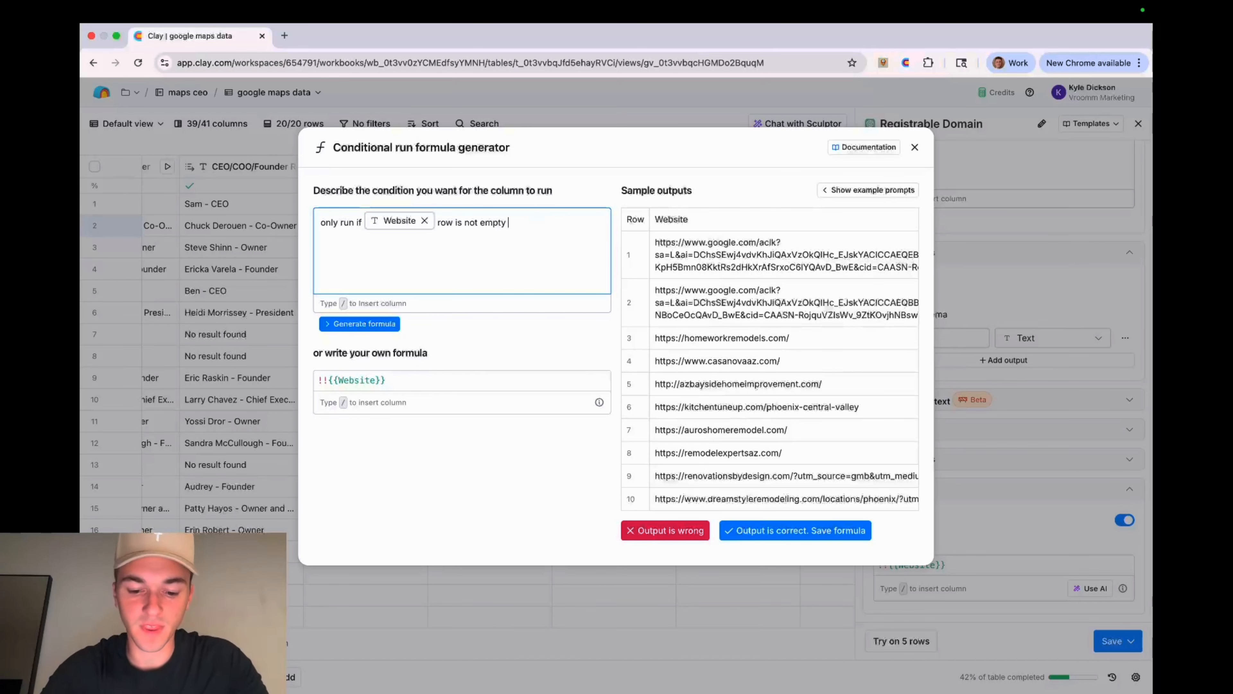
{"action": "type", "text": "a"}
{"action": "key", "text": "BackSpace"}
{"action": "type", "text": "AND"}
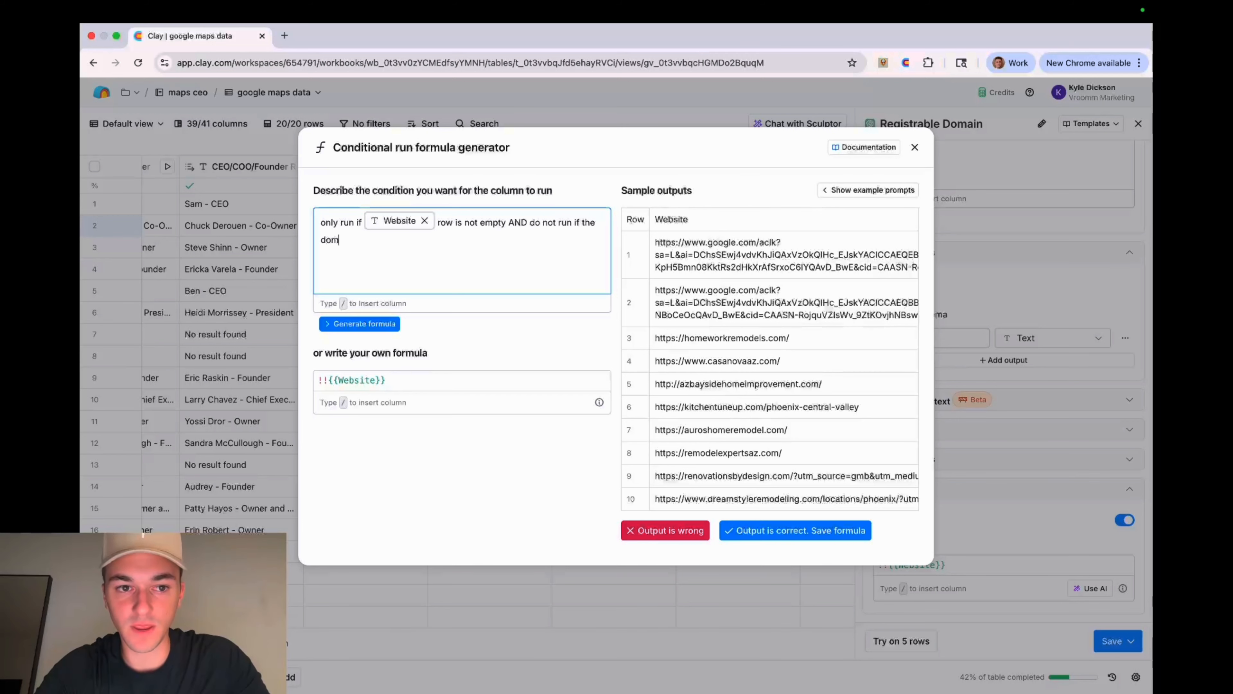
{"action": "type", "text": "do not run if the domin"}
{"action": "key", "text": "BackSpace"}
{"action": "key", "text": "BackSpace"}
{"action": "type", "text": "ain"}
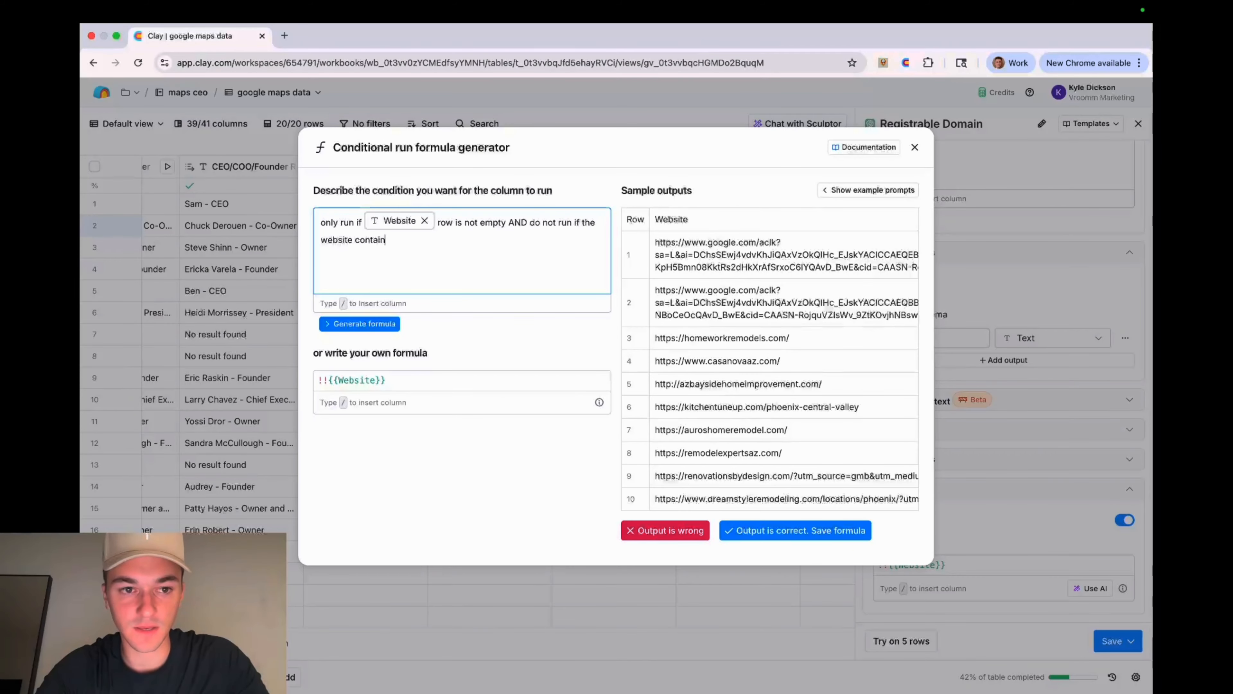
{"action": "type", "text": " contains the dom"}
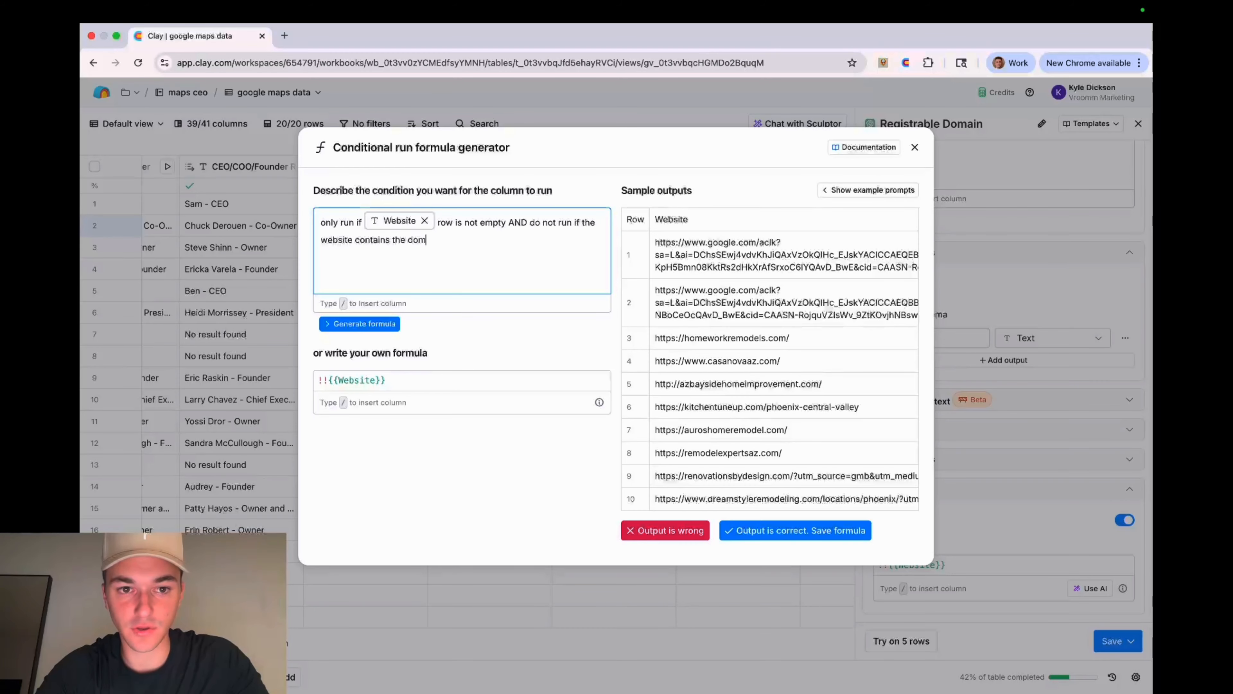
{"action": "type", "text": "ain"}
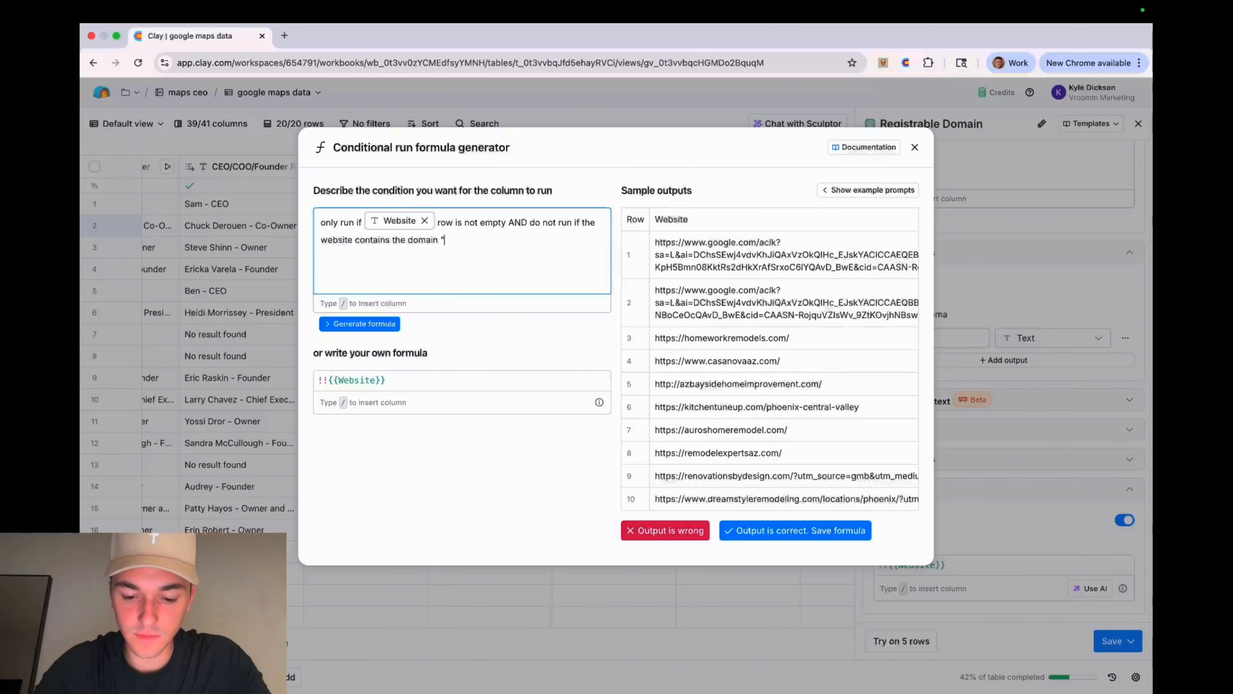
{"action": "type", "text": " \"google."}
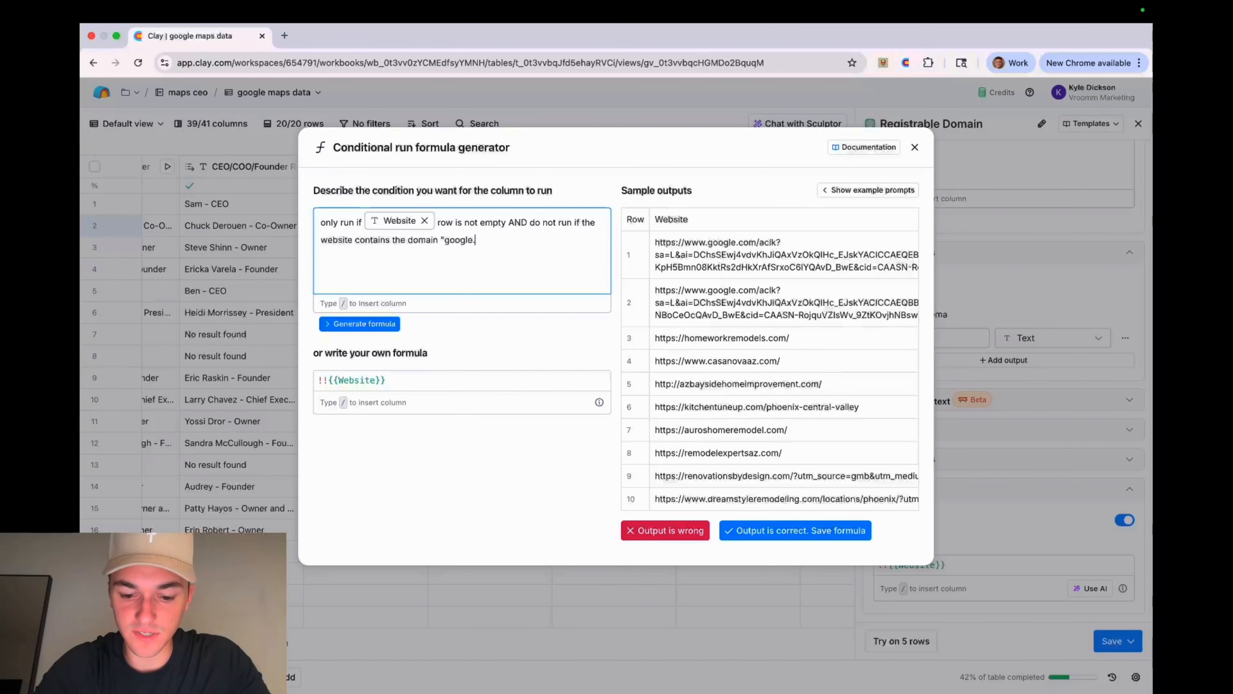
{"action": "type", "text": "com\""}
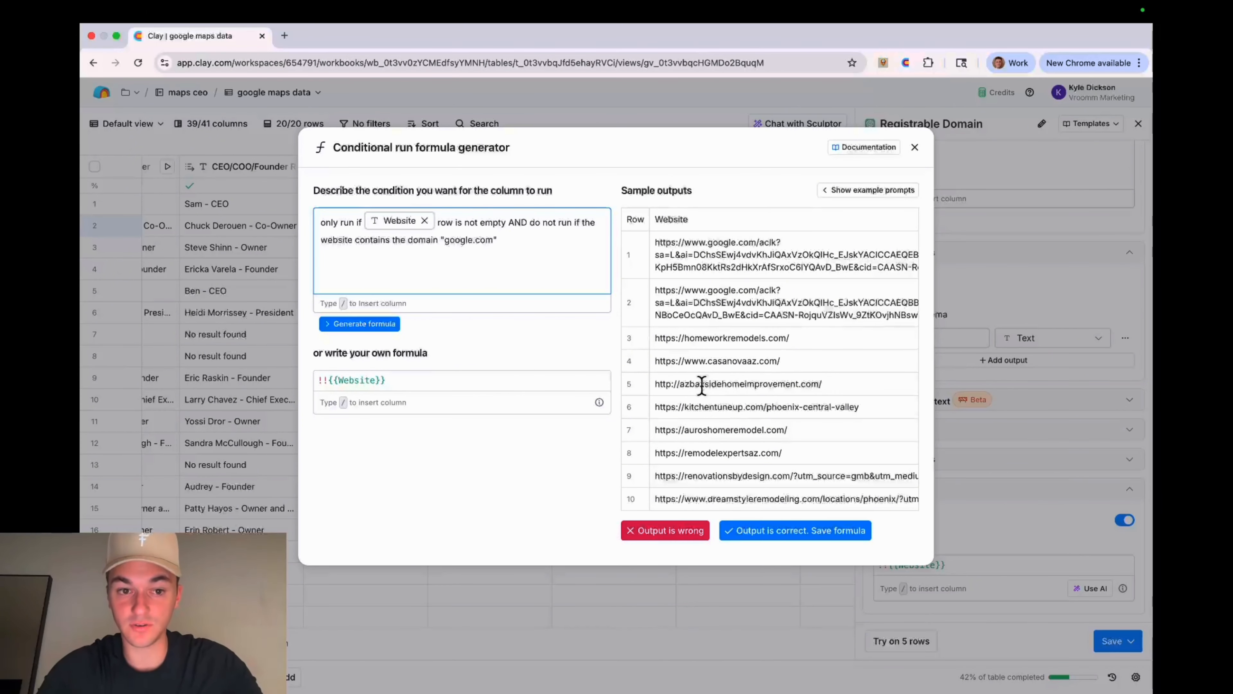
{"action": "left_click", "coordinate": [783, 532]}
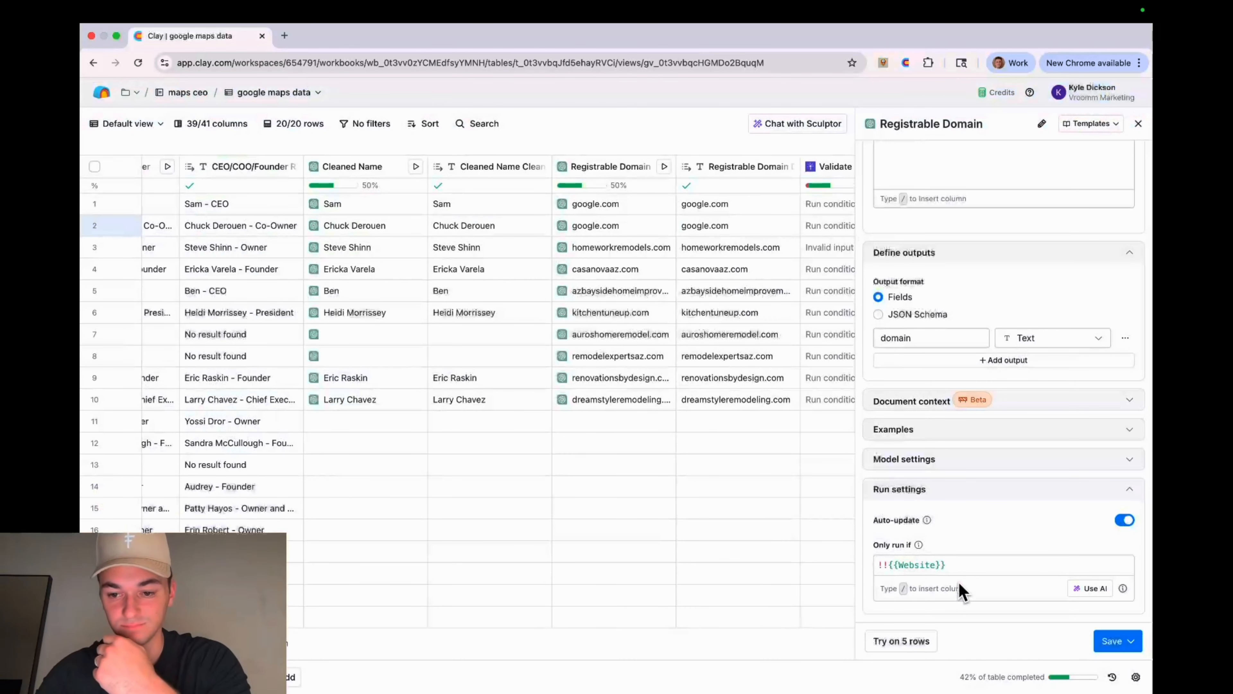
Regenerate the Registrable Domain run condition to exclude websites containing "google.com", save the formula, and run the column on 10 rows
{"action": "left_click", "coordinate": [1087, 588]}
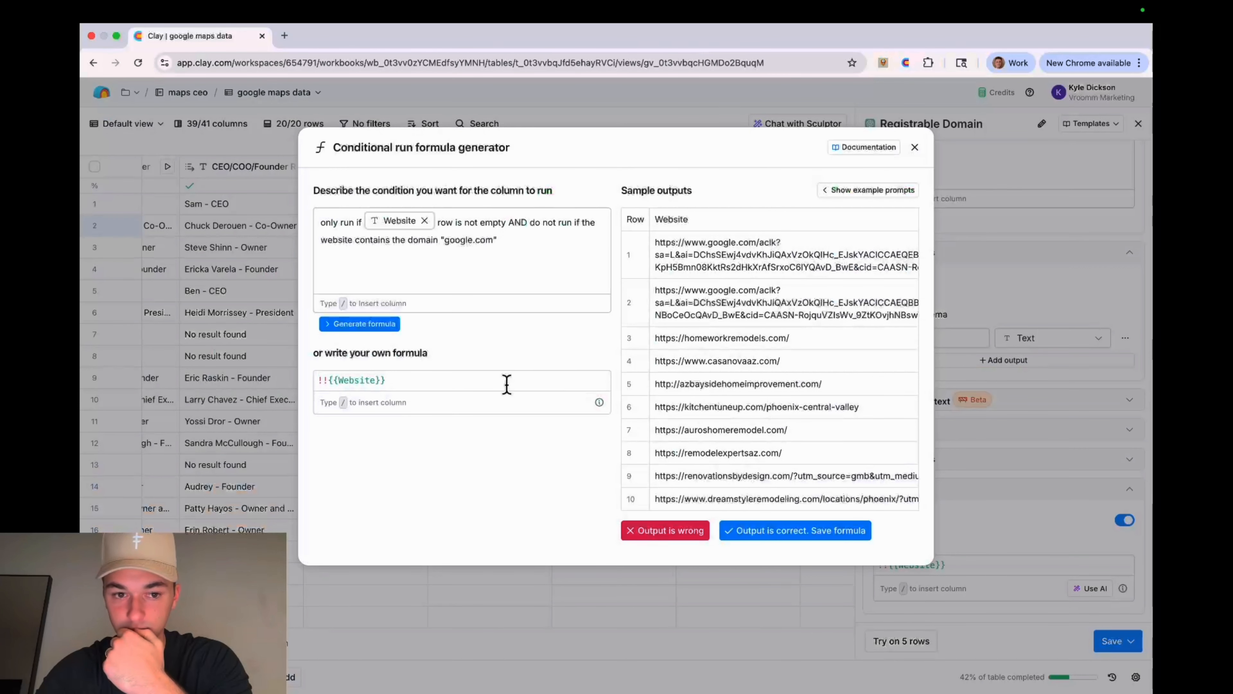
{"action": "left_click", "coordinate": [381, 324]}
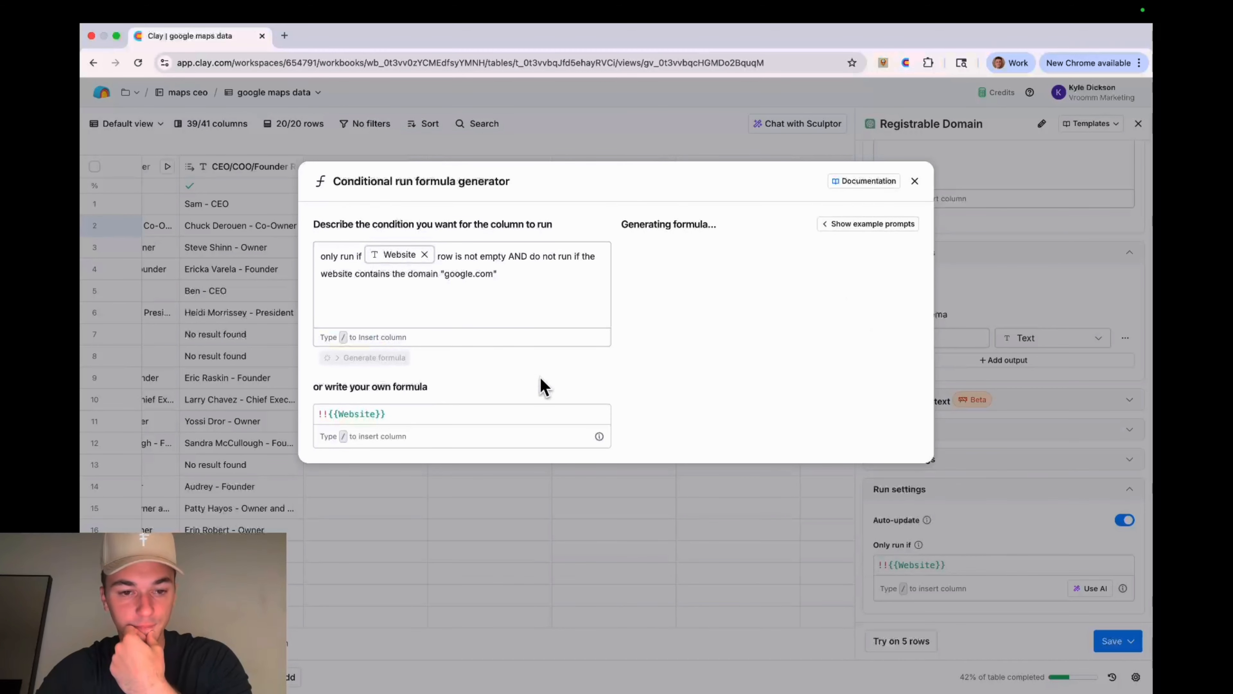
{"action": "left_click", "coordinate": [800, 532]}
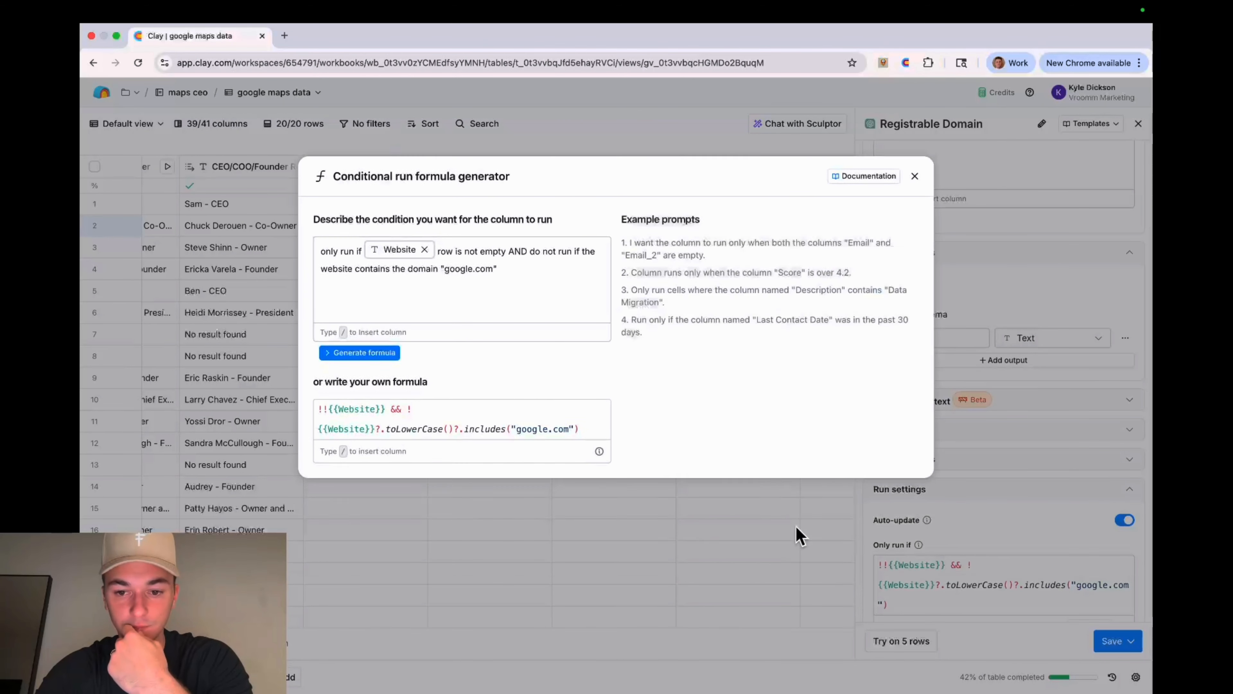
{"action": "left_click", "coordinate": [1112, 640]}
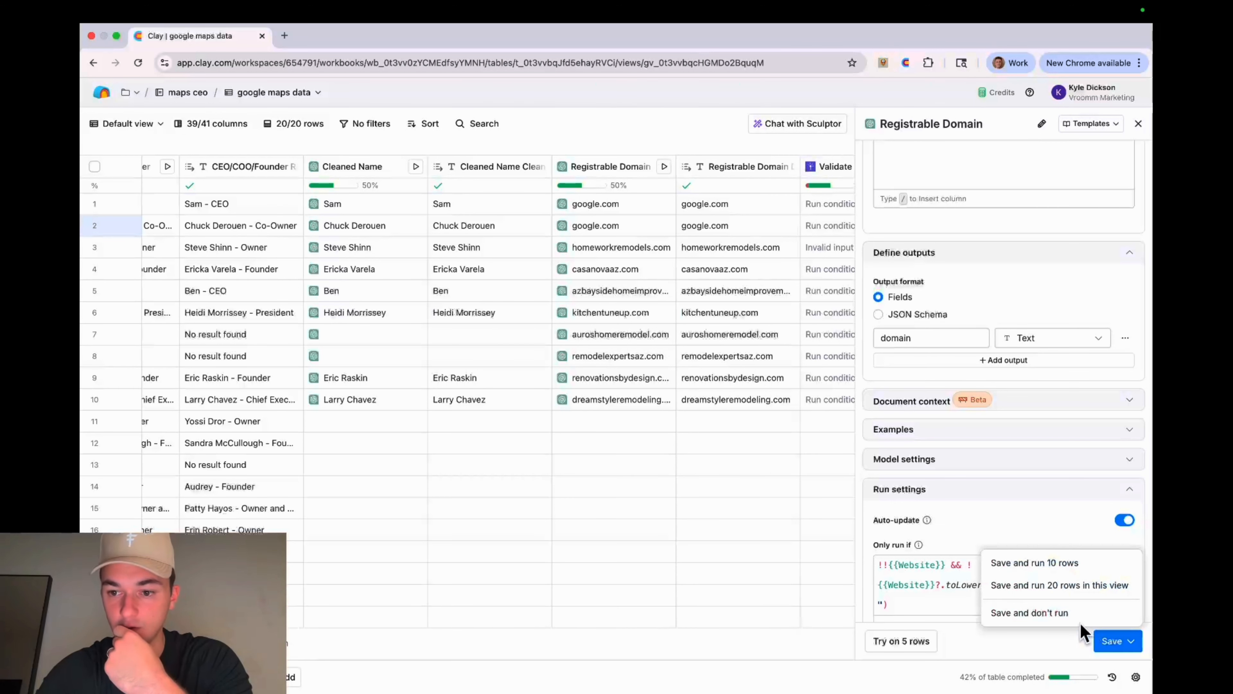
{"action": "left_click", "coordinate": [1068, 564]}
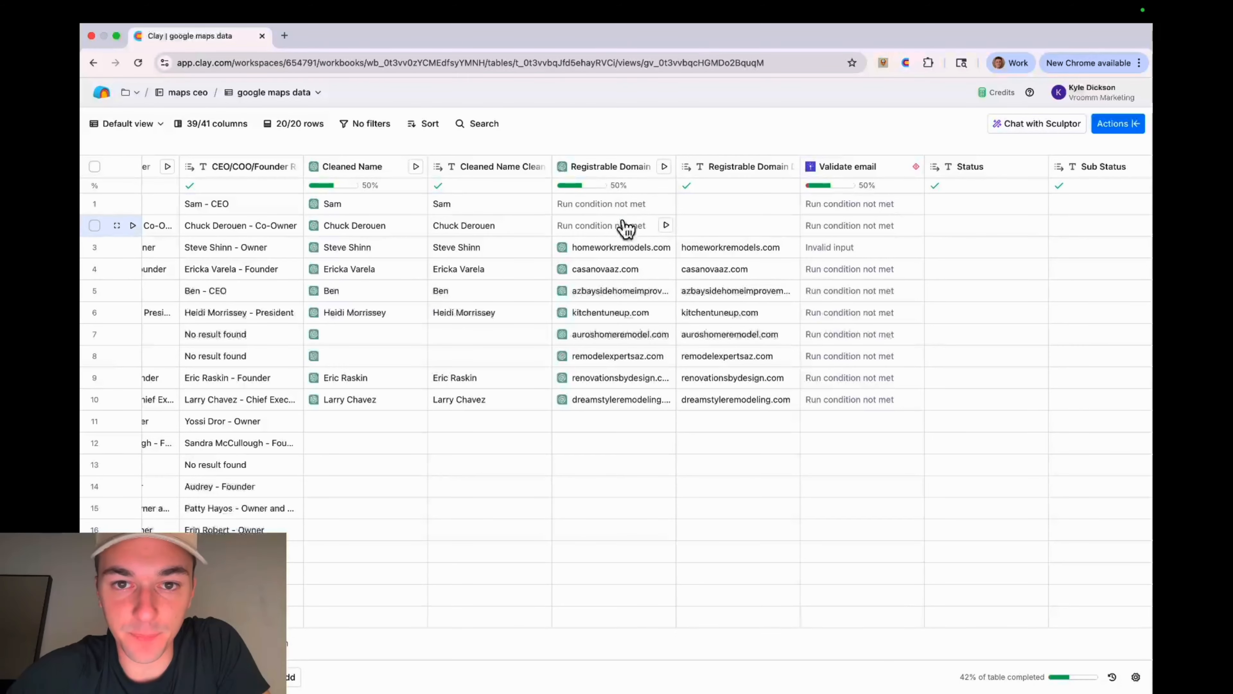
Delete the Validate email, Status and Sub Status columns that follow the Registrable Domain columns
{"action": "scroll", "coordinate": [695, 289], "scroll_direction": "right", "scroll_amount": 2}
{"action": "scroll", "coordinate": [694, 289], "scroll_direction": "right", "scroll_amount": 5}
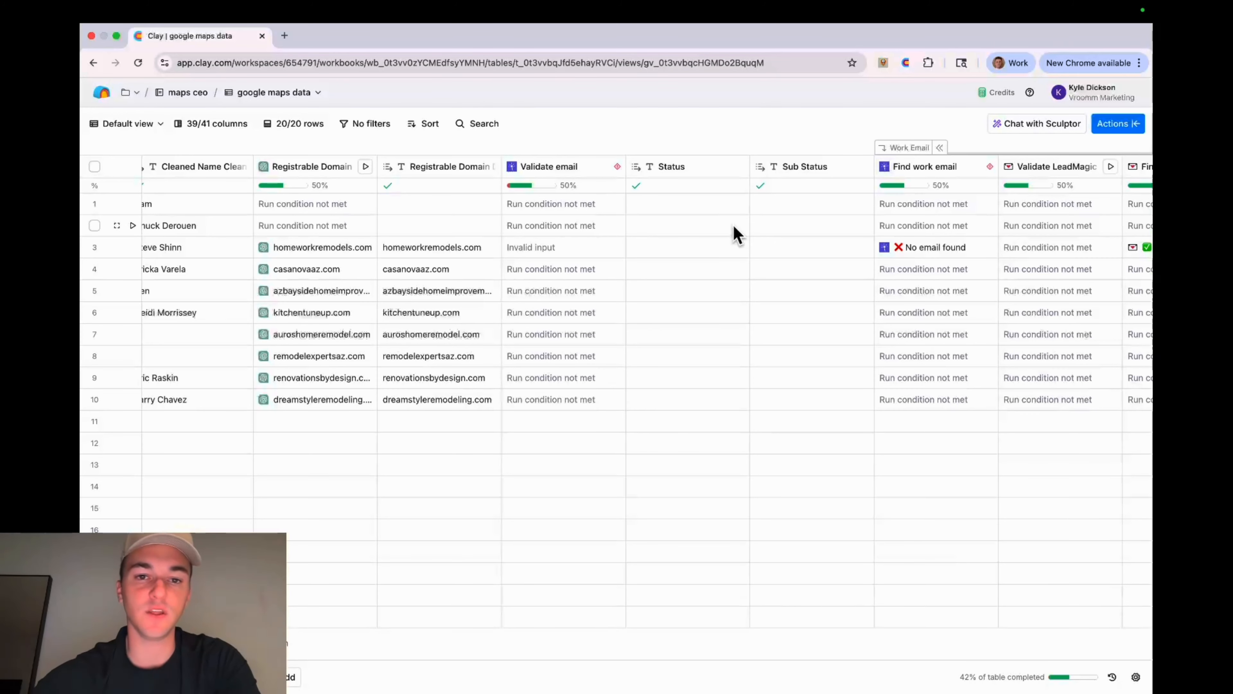
{"action": "left_click", "coordinate": [565, 170]}
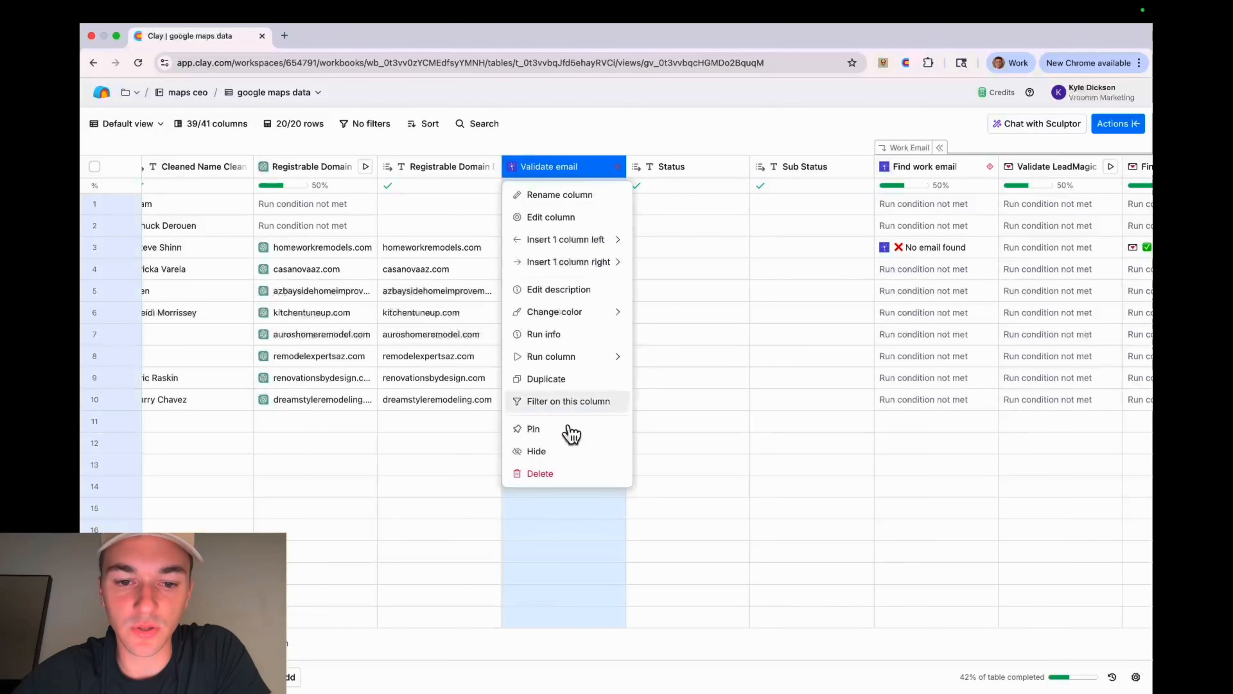
{"action": "left_click", "coordinate": [567, 487]}
{"action": "left_click", "coordinate": [710, 298]}
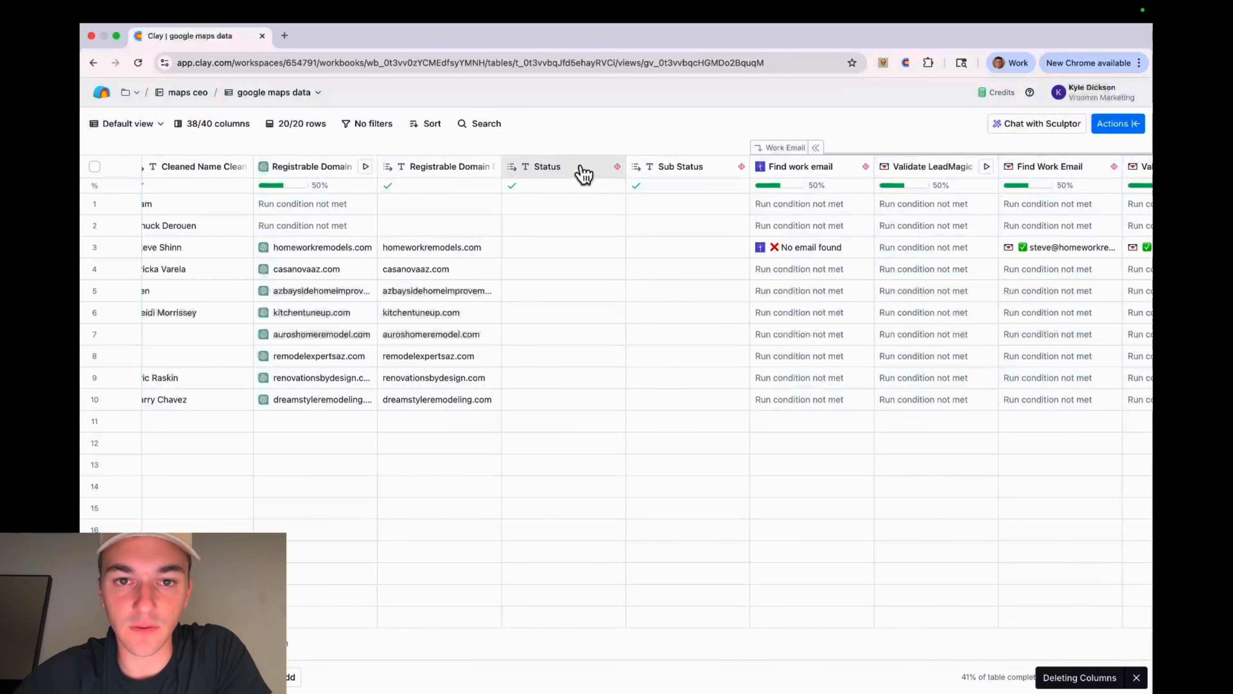
{"action": "left_click", "coordinate": [584, 169]}
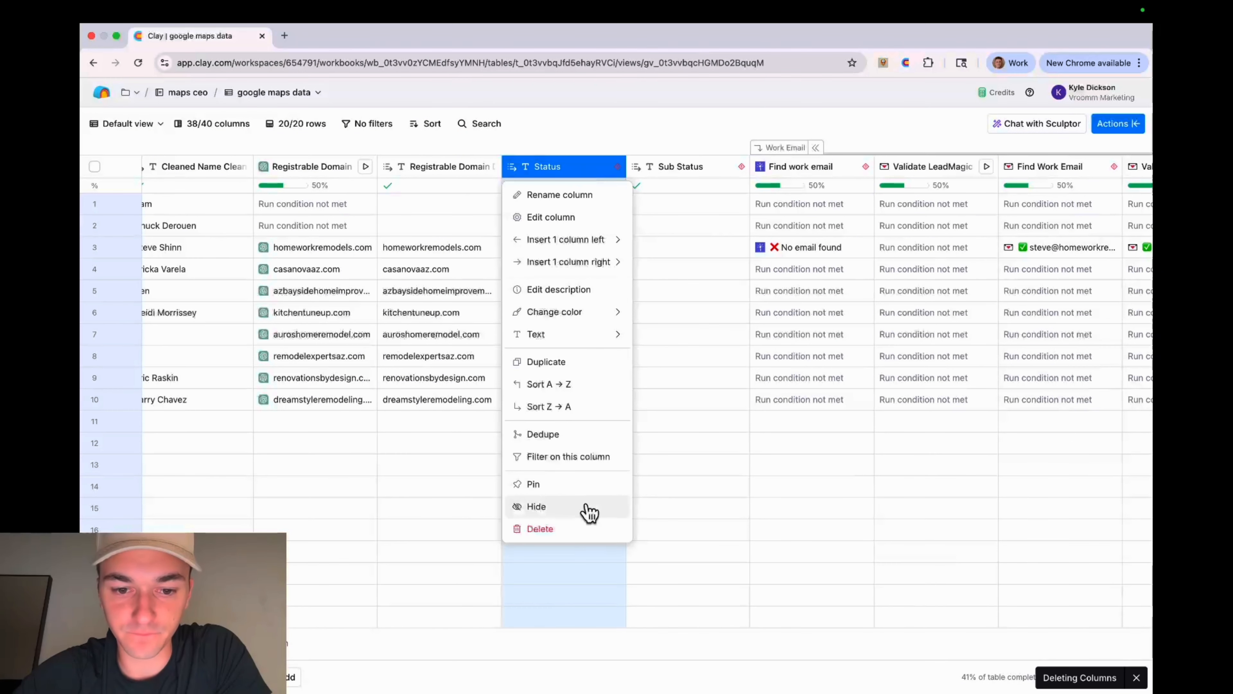
{"action": "left_click", "coordinate": [569, 529]}
{"action": "left_click", "coordinate": [709, 297]}
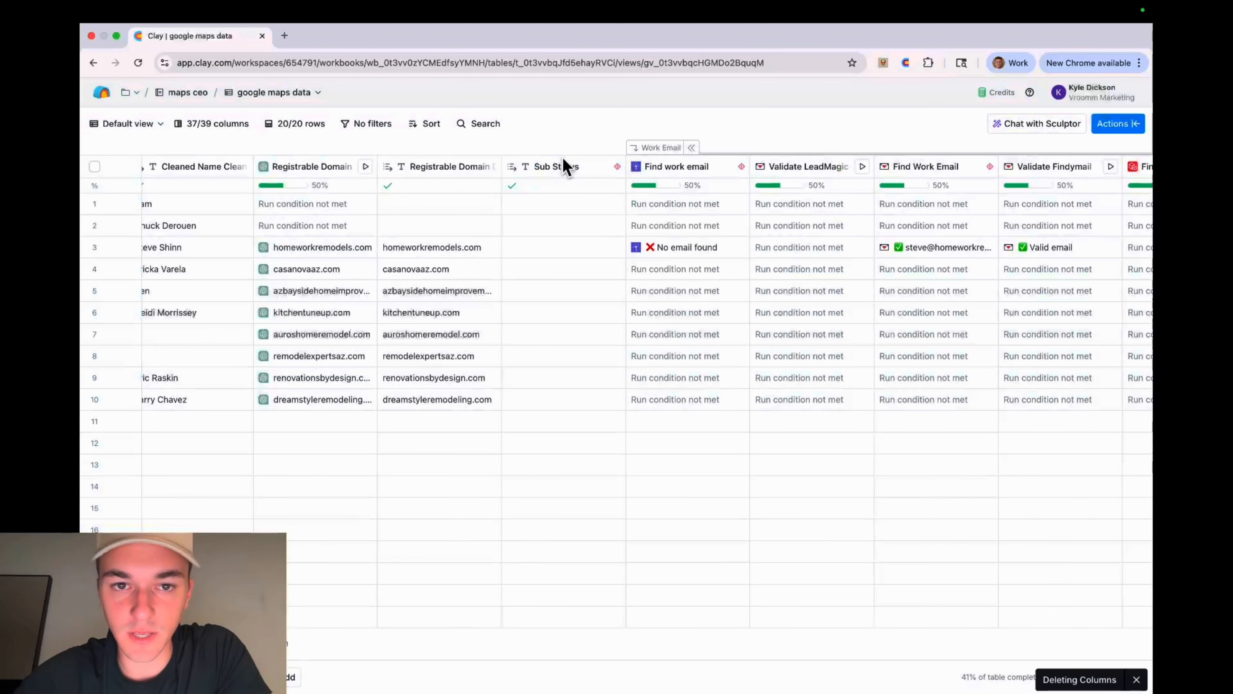
{"action": "left_click", "coordinate": [557, 167]}
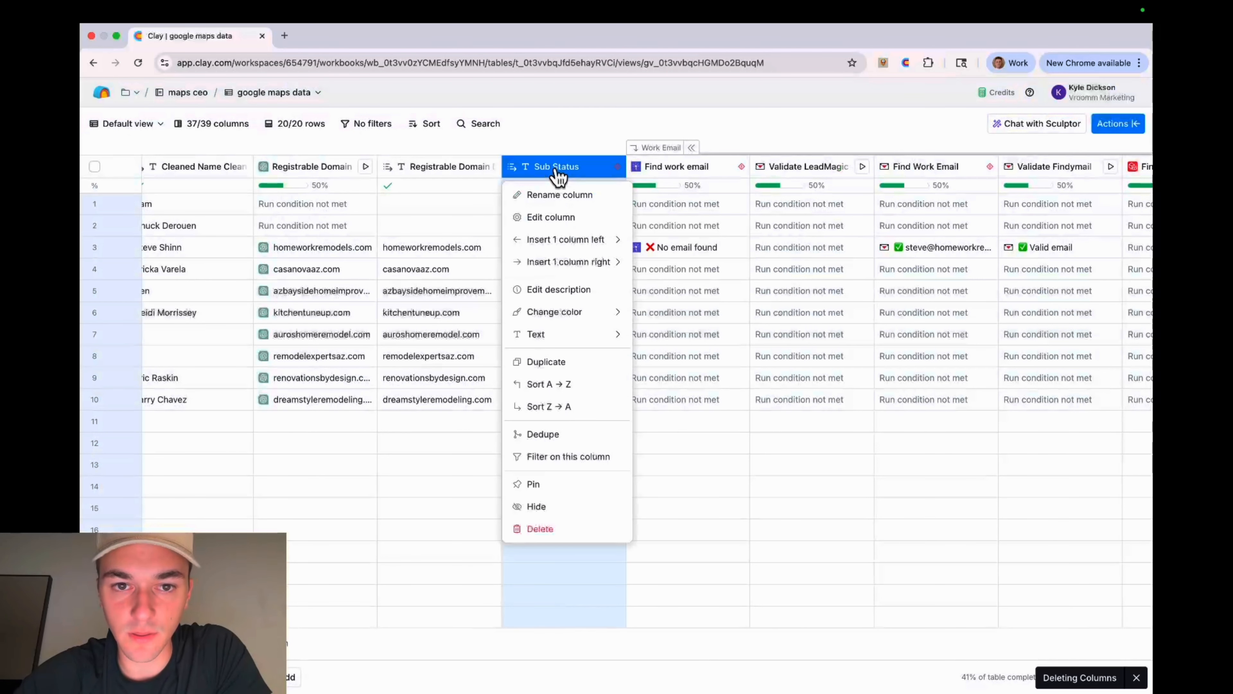
{"action": "left_click", "coordinate": [569, 529]}
{"action": "left_click", "coordinate": [709, 294]}
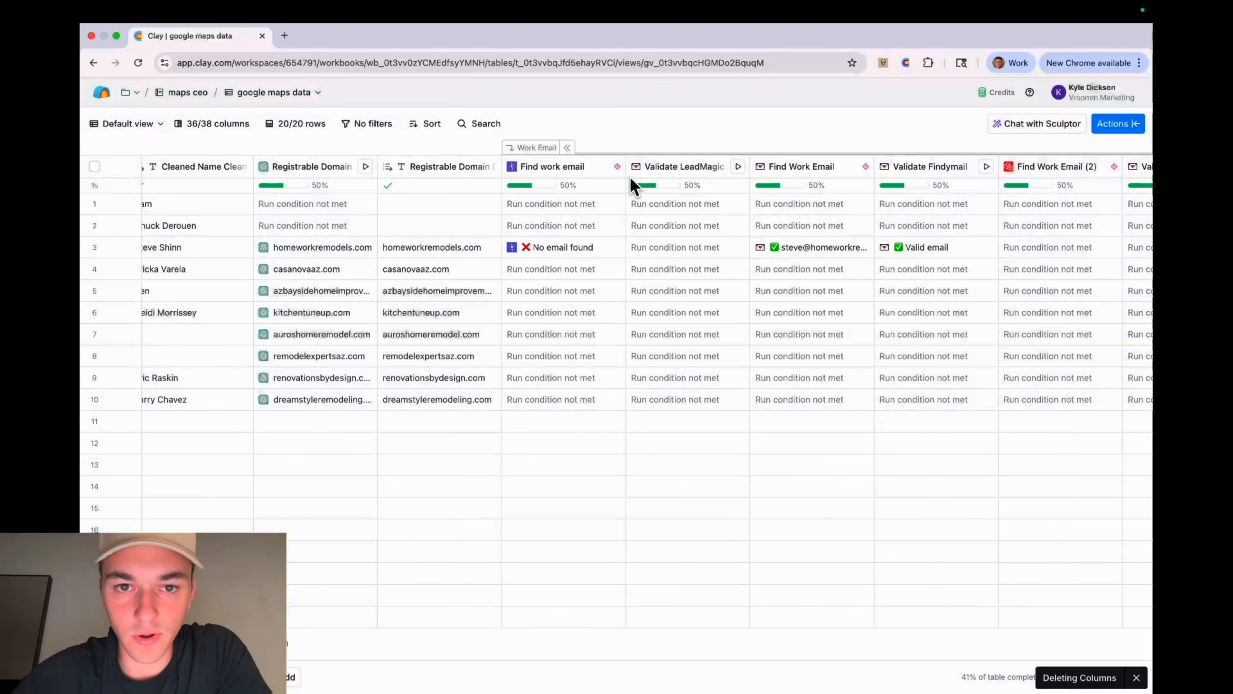
In the Work Email waterfall, map Full Name to Cleaned Name Cleaned Name and Company Domain to the domain output of Registrable Domain
{"action": "left_click", "coordinate": [553, 167]}
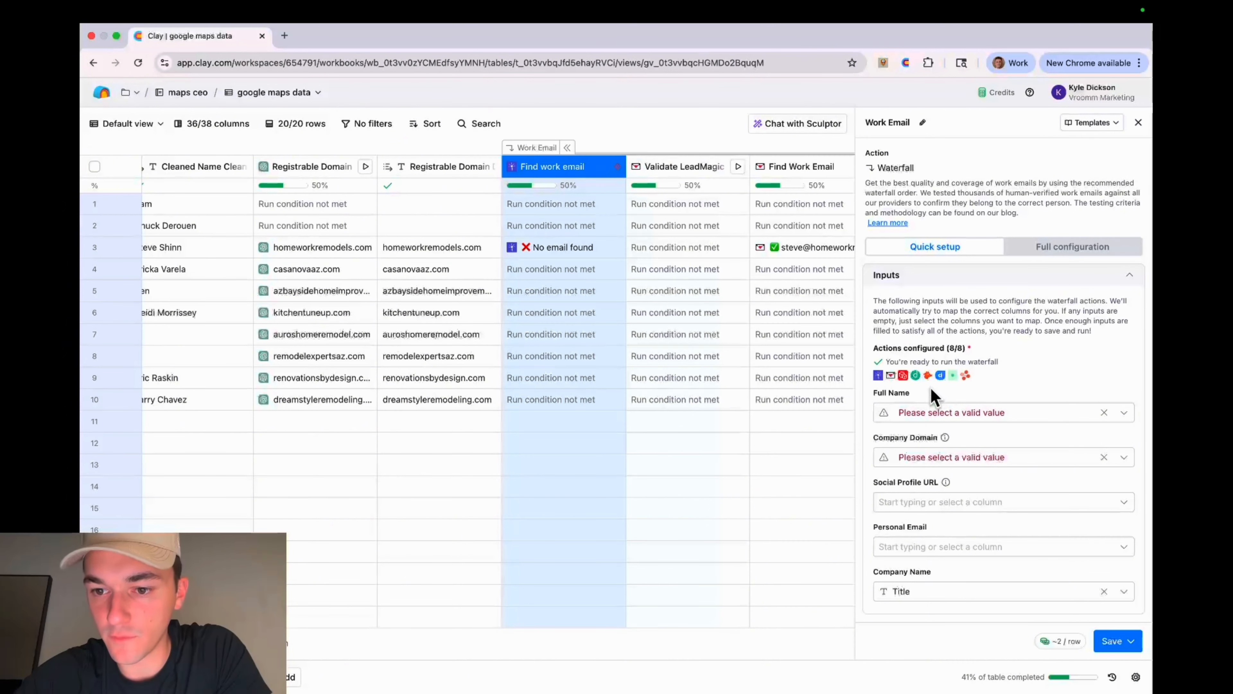
{"action": "left_click", "coordinate": [928, 413]}
{"action": "scroll", "coordinate": [933, 580], "scroll_direction": "down", "scroll_amount": 5}
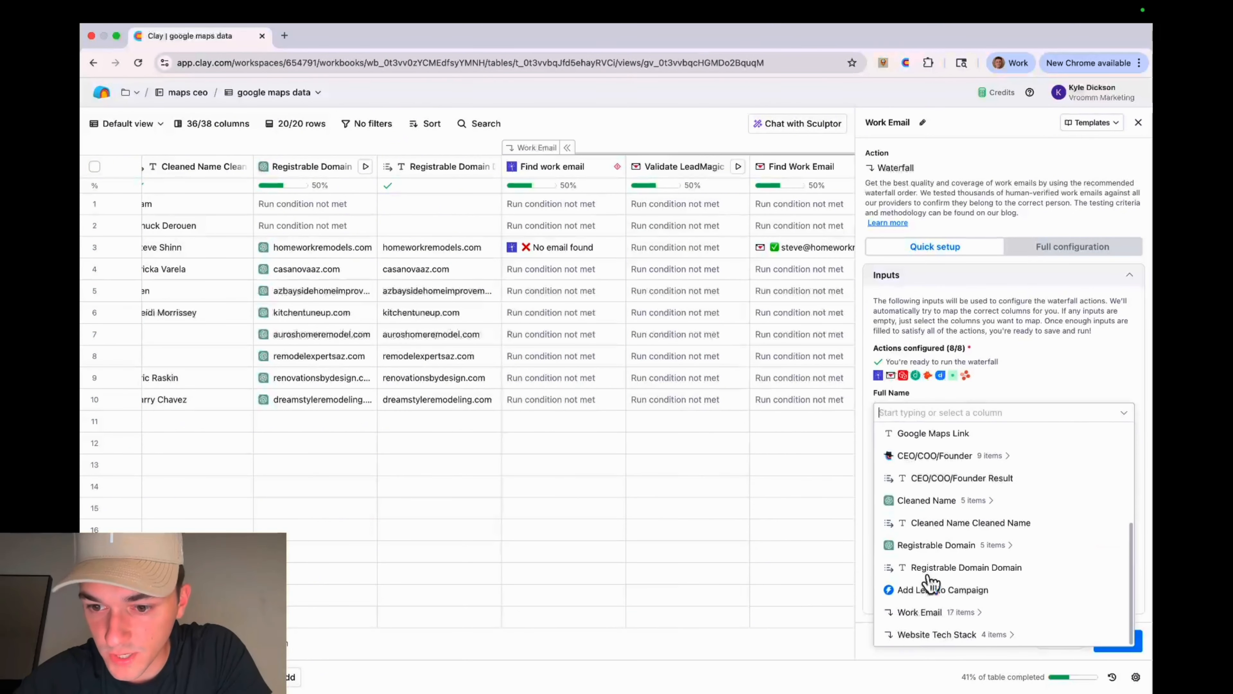
{"action": "left_click", "coordinate": [944, 524]}
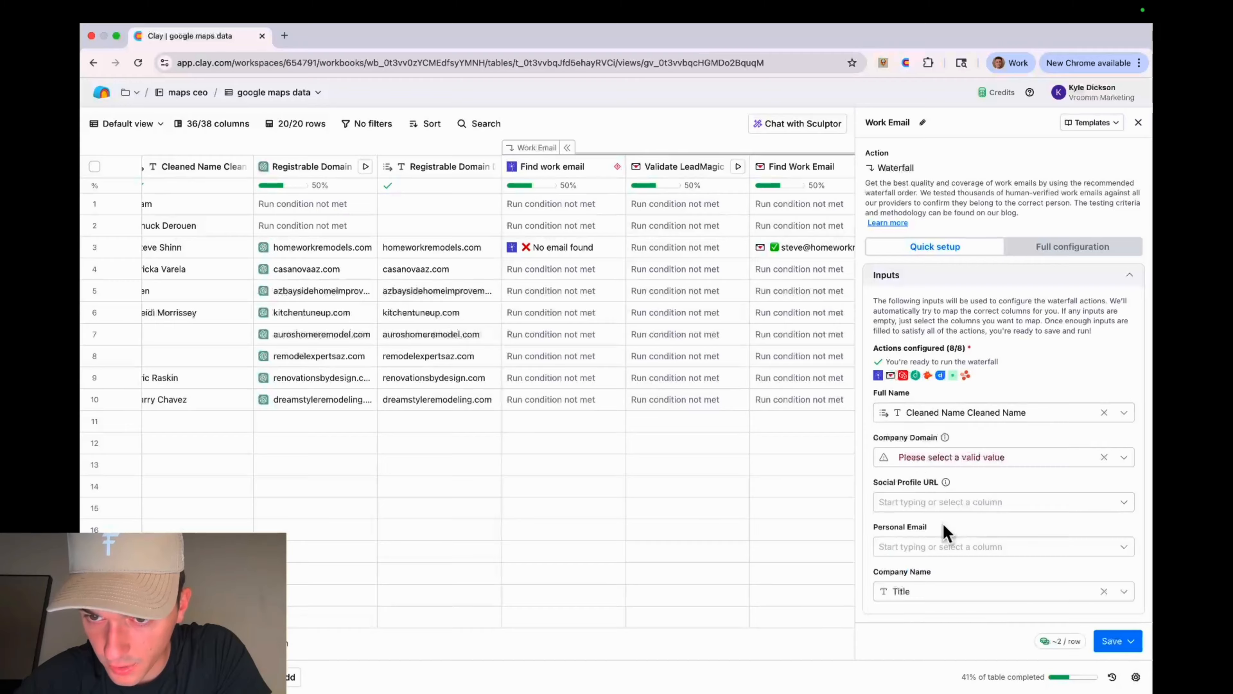
{"action": "left_click", "coordinate": [963, 457]}
{"action": "scroll", "coordinate": [969, 564], "scroll_direction": "down", "scroll_amount": 1}
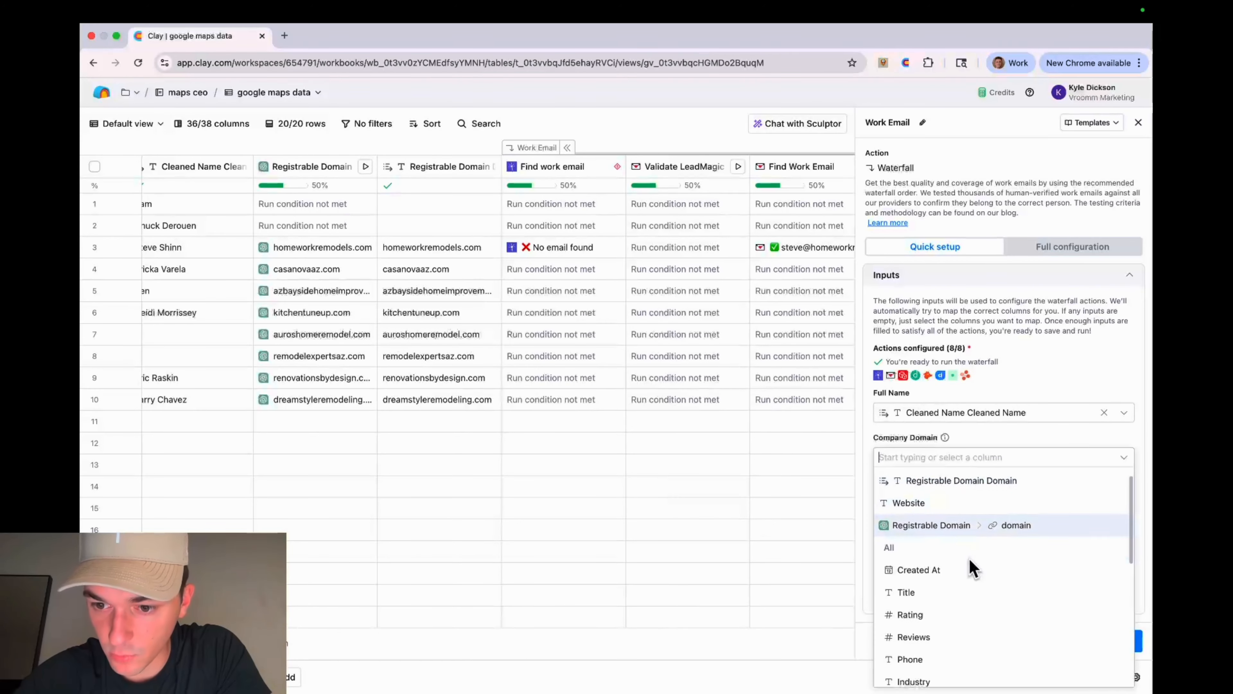
{"action": "scroll", "coordinate": [951, 543], "scroll_direction": "down", "scroll_amount": 5}
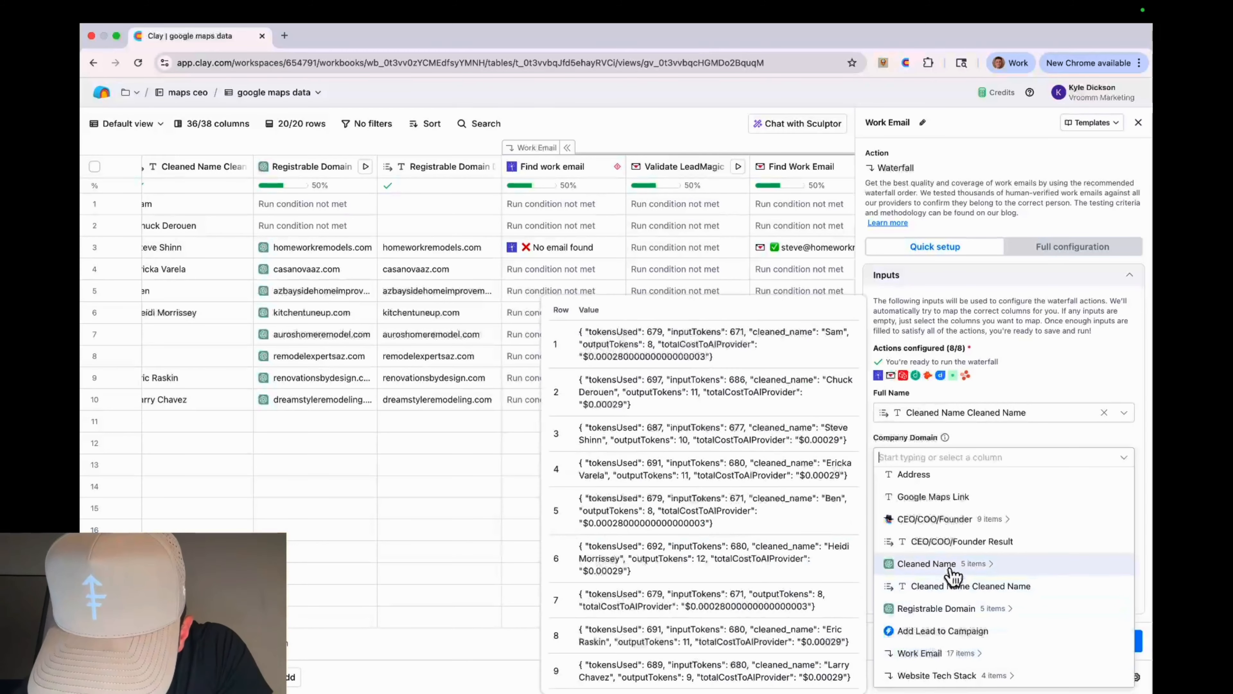
{"action": "left_click", "coordinate": [969, 608]}
{"action": "left_click", "coordinate": [956, 546]}
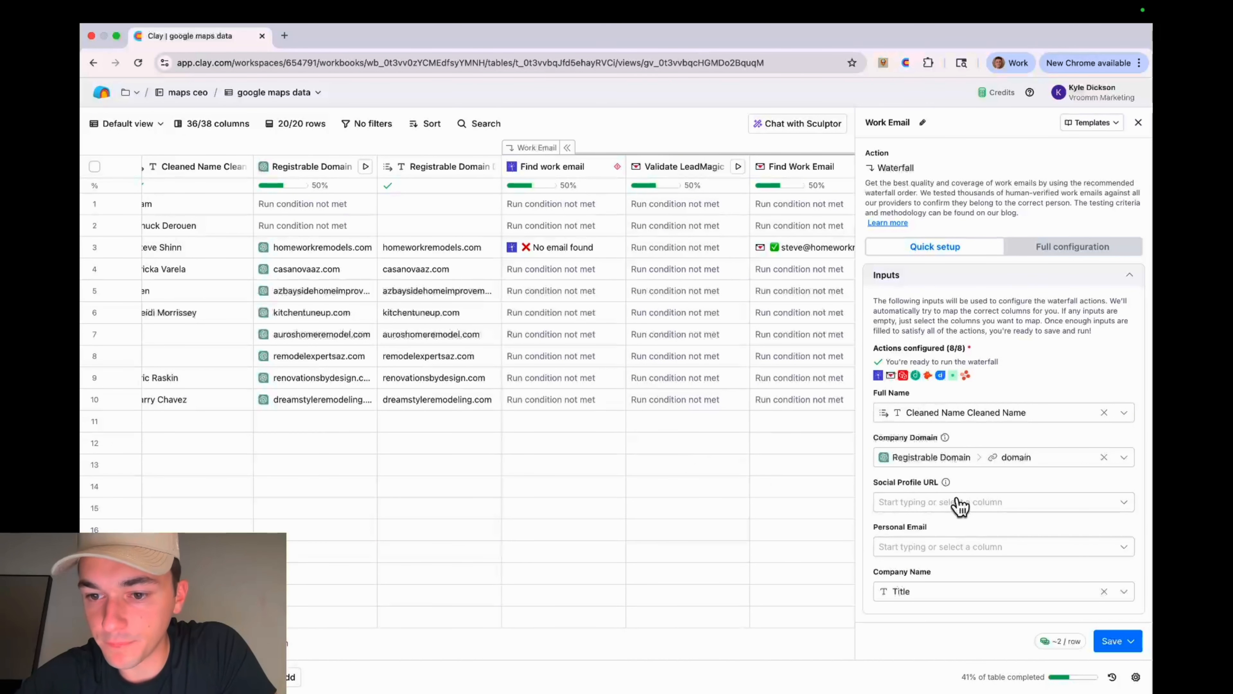
{"action": "scroll", "coordinate": [978, 532], "scroll_direction": "down", "scroll_amount": 1}
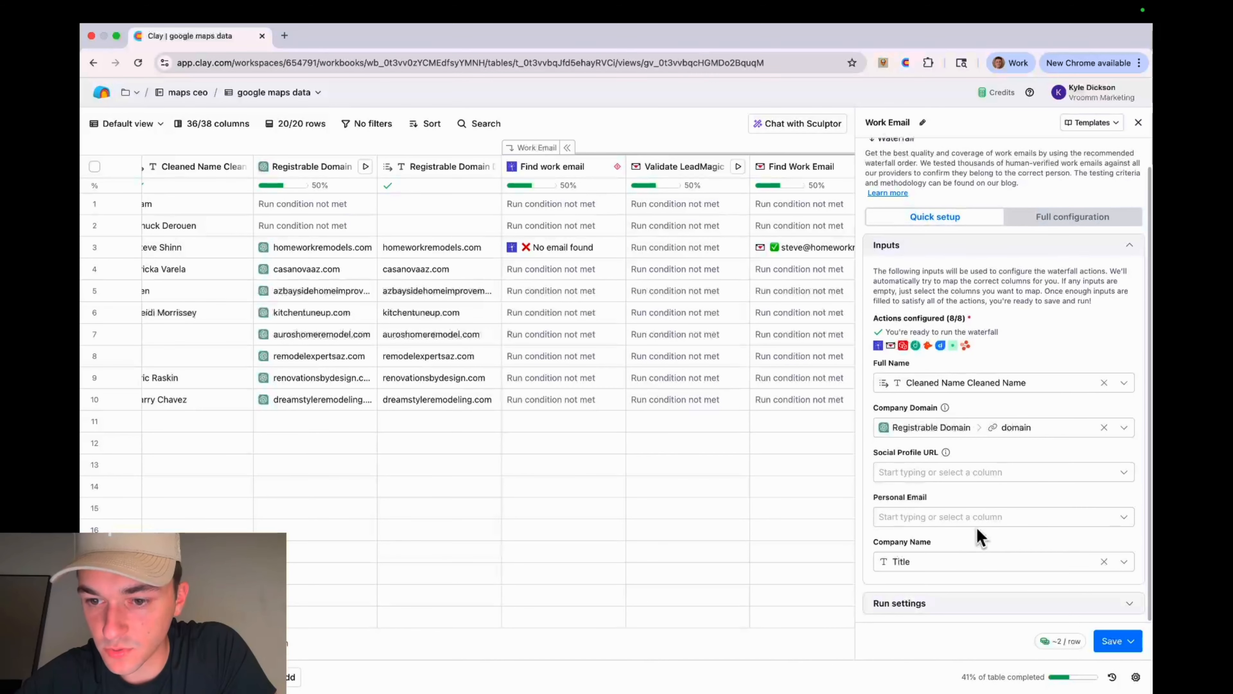
{"action": "left_click", "coordinate": [972, 474]}
{"action": "scroll", "coordinate": [963, 563], "scroll_direction": "down", "scroll_amount": 3}
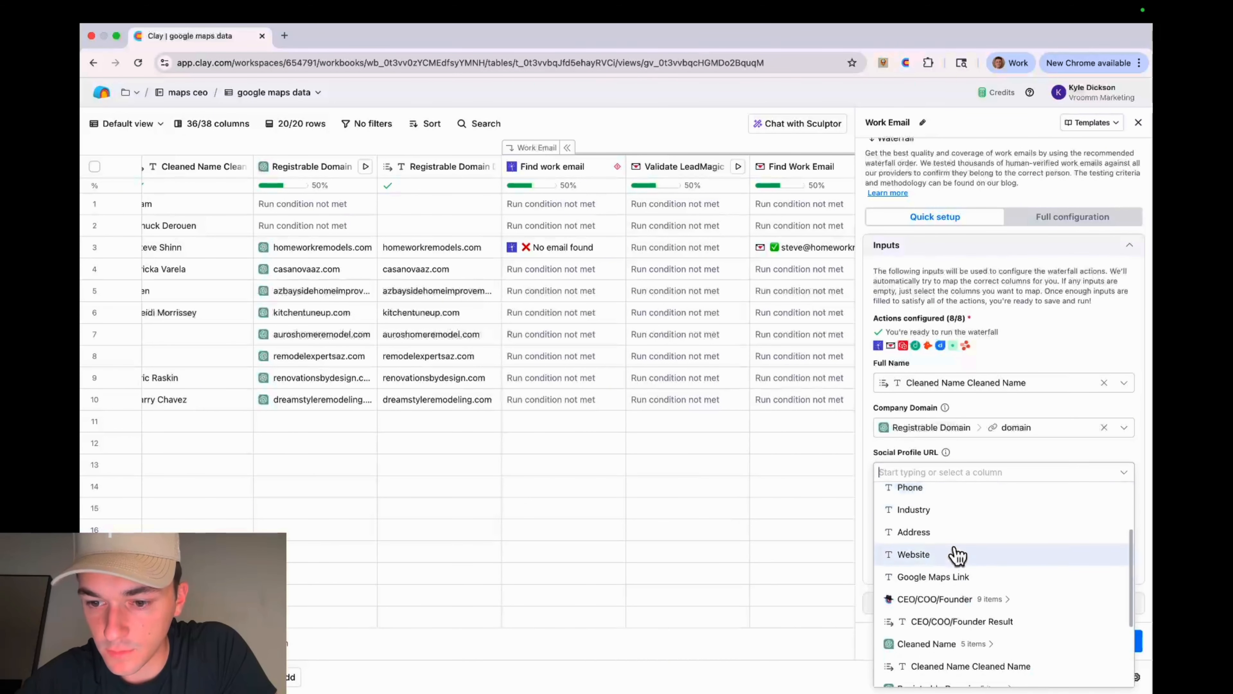
{"action": "mouse_move", "coordinate": [957, 539]}
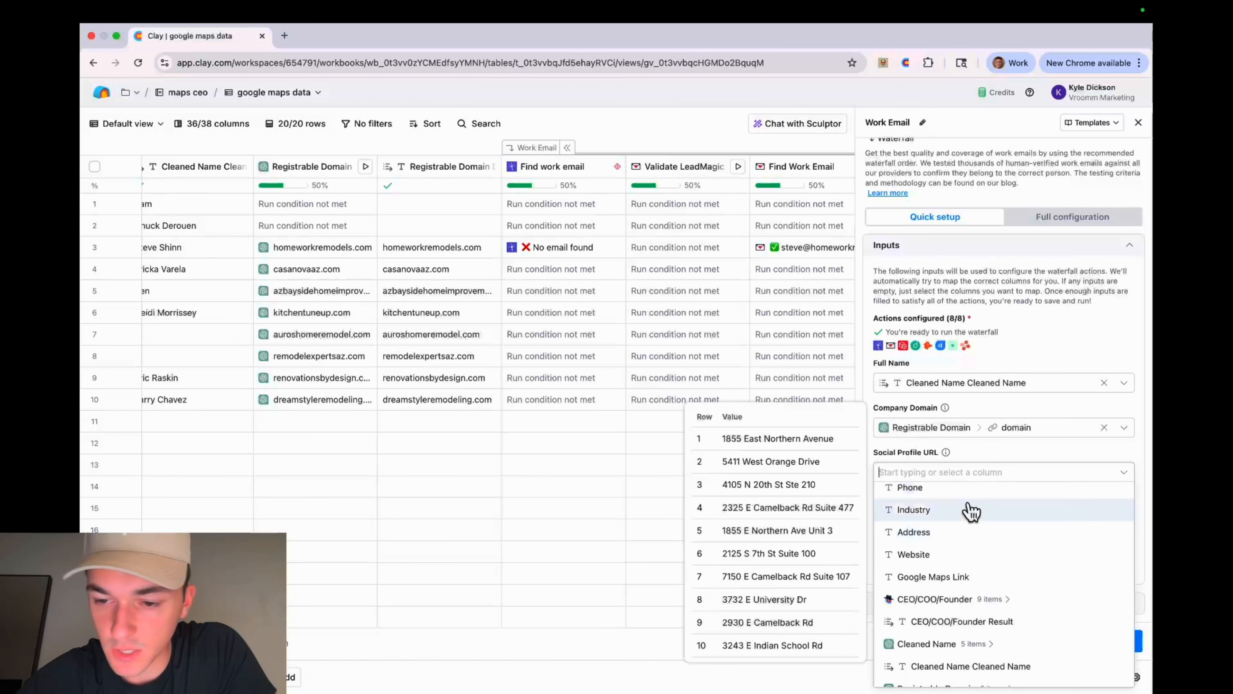
{"action": "left_click", "coordinate": [982, 459]}
{"action": "left_click", "coordinate": [954, 521]}
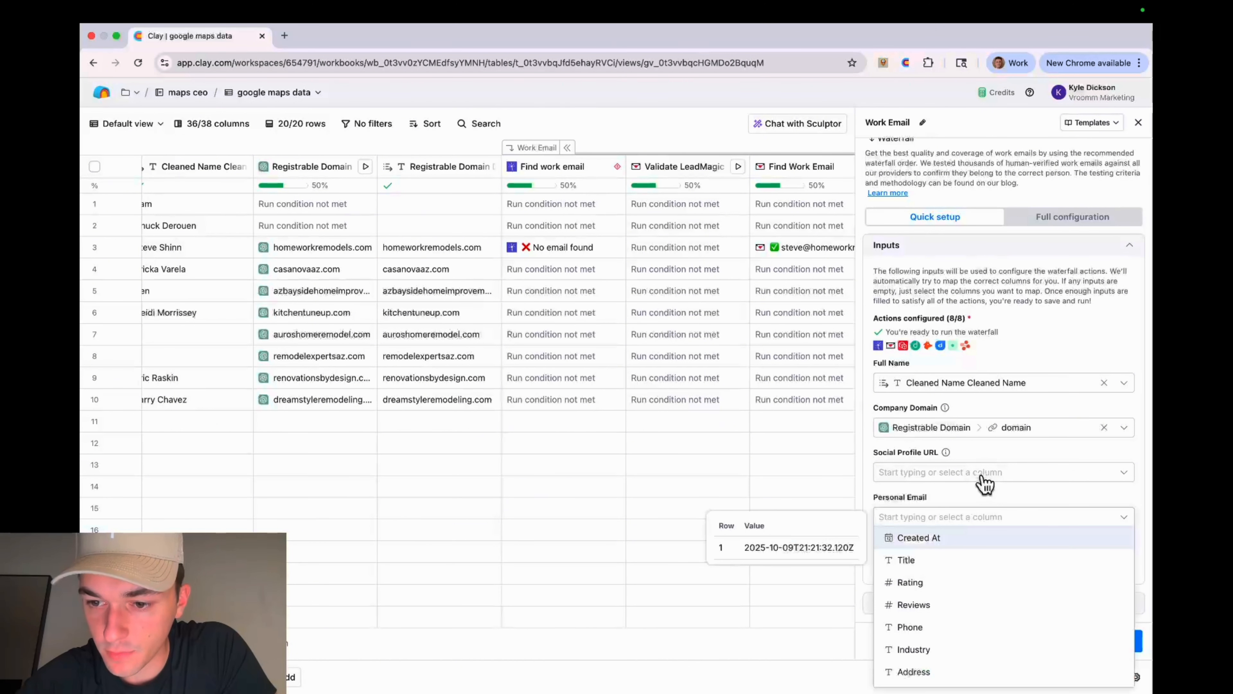
{"action": "left_click", "coordinate": [981, 500]}
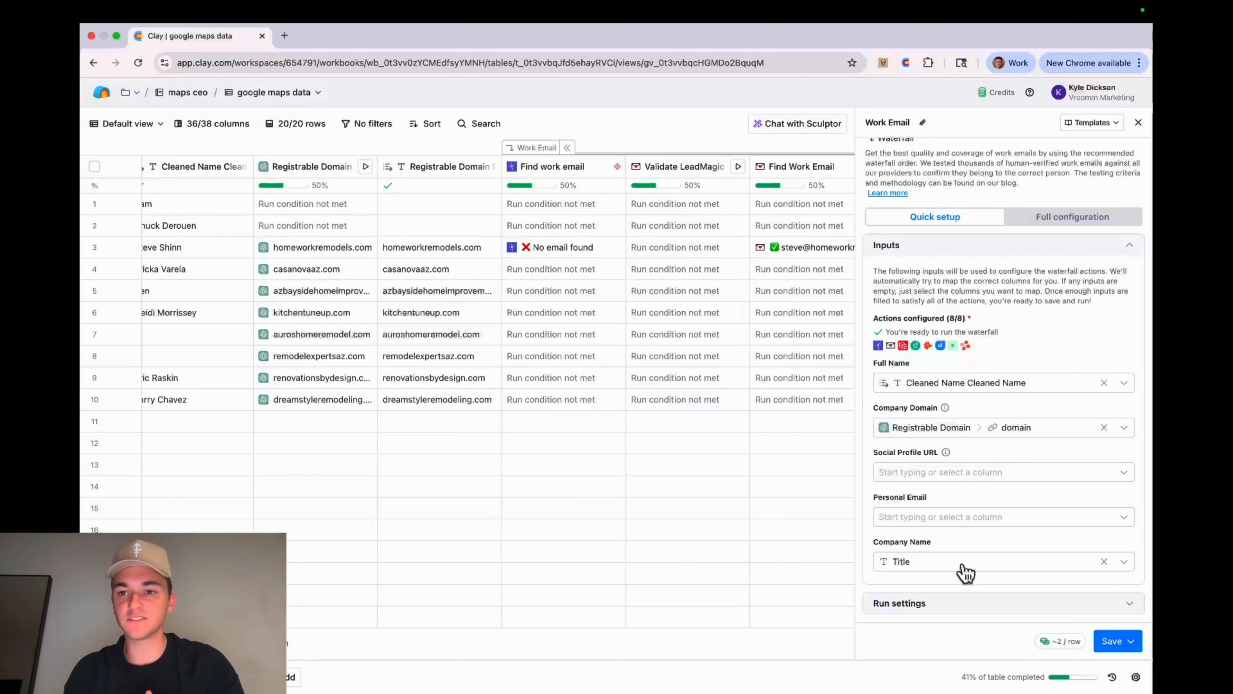
Open the Work Email waterfall's run settings and bring up its run condition in the conditional run formula generator
{"action": "left_click", "coordinate": [964, 604]}
{"action": "scroll", "coordinate": [969, 610], "scroll_direction": "down", "scroll_amount": 3}
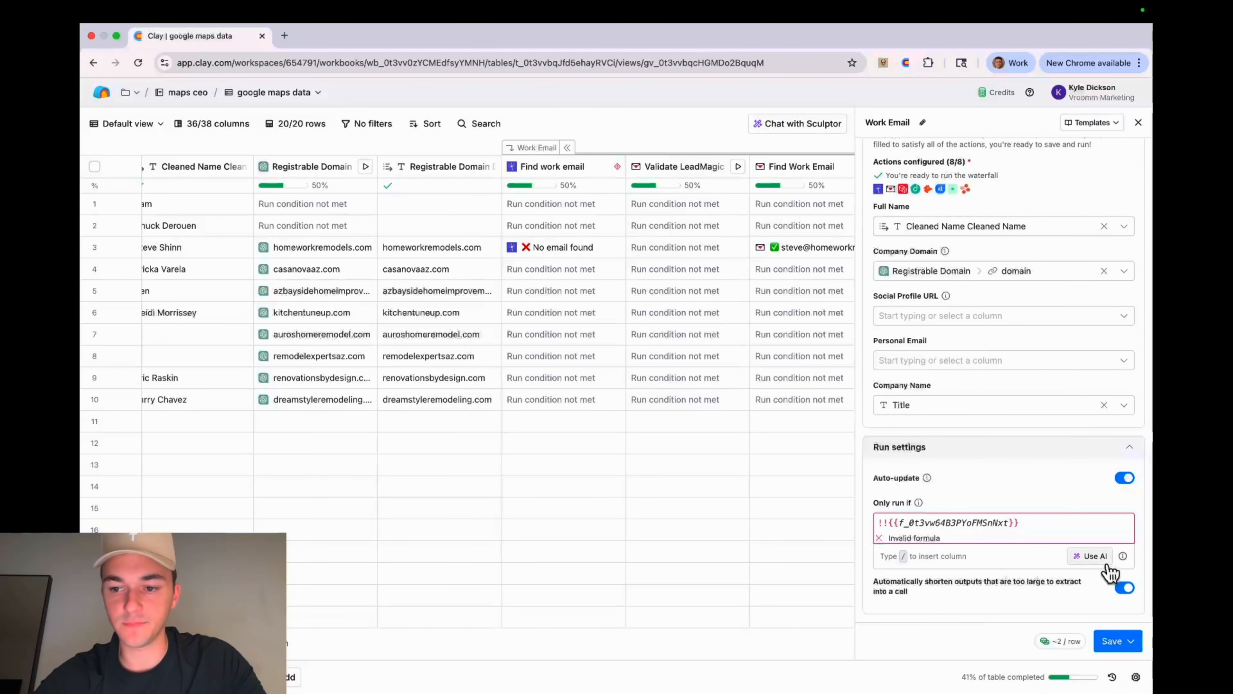
{"action": "left_click", "coordinate": [1090, 556]}
{"action": "left_click", "coordinate": [511, 247]}
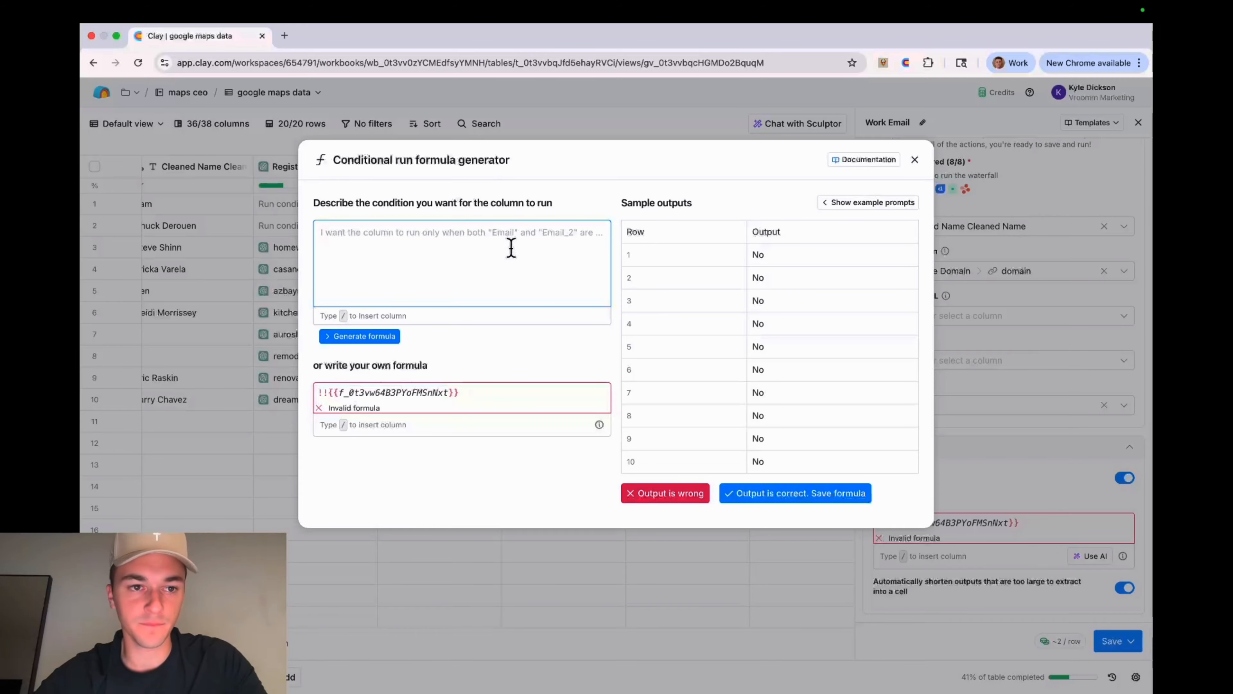
Describe the run condition as "only run if Registrable Domain Domain is not empty", inserting the column reference, and generate the formula
{"action": "type", "text": "onl"}
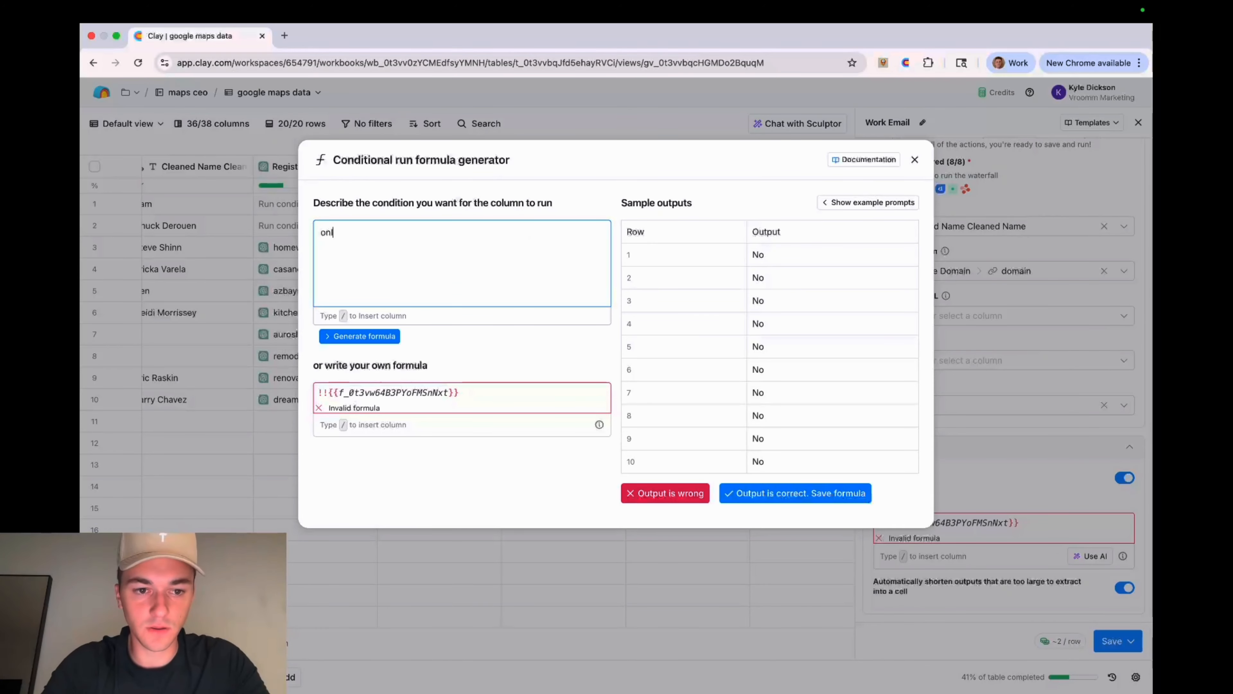
{"action": "type", "text": "y run "}
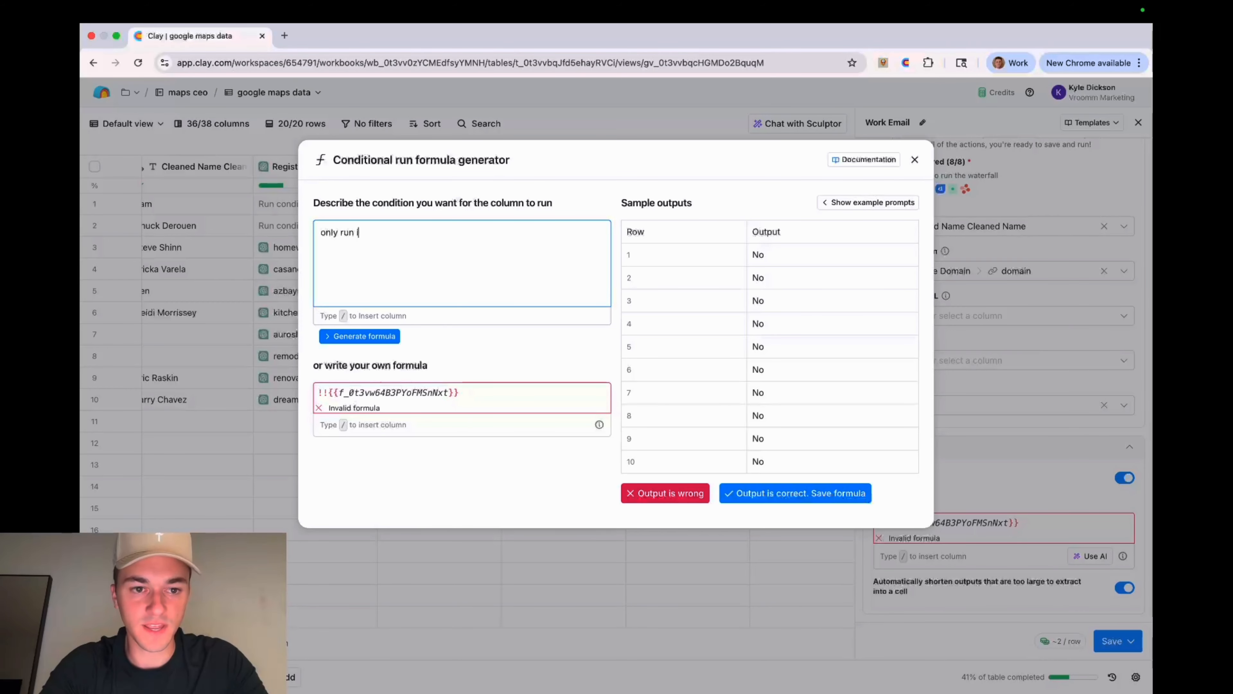
{"action": "type", "text": "if /"}
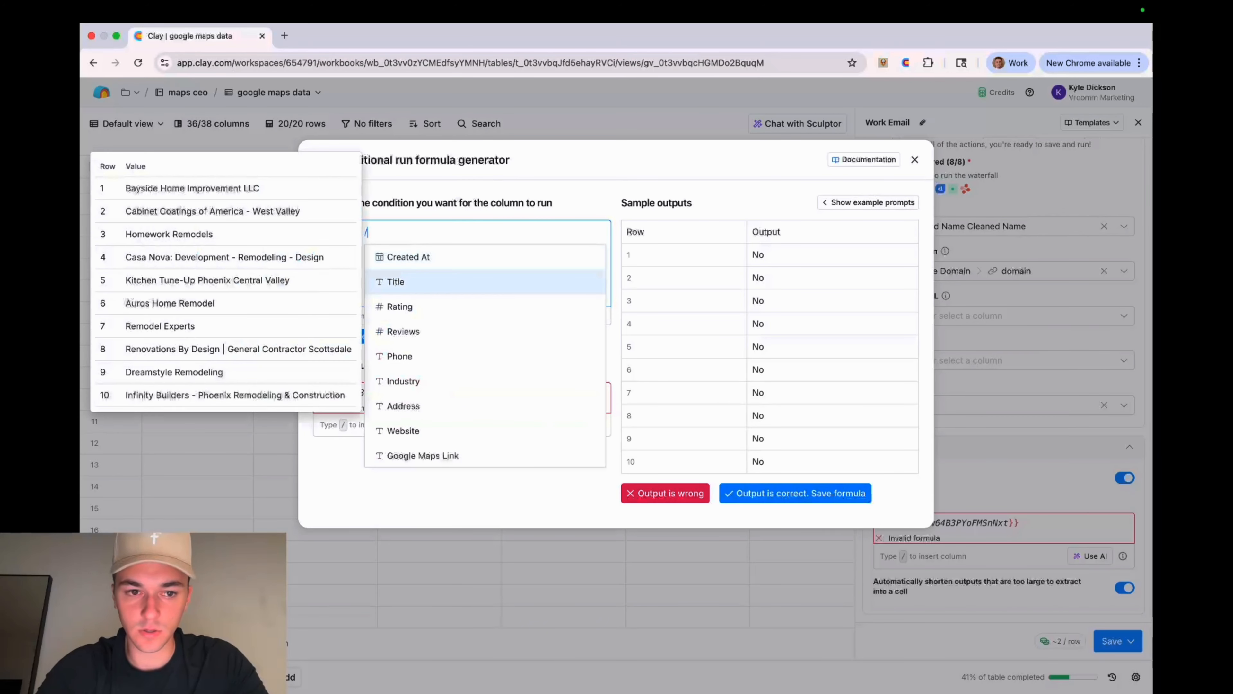
{"action": "scroll", "coordinate": [526, 395], "scroll_direction": "down", "scroll_amount": 2}
{"action": "scroll", "coordinate": [526, 396], "scroll_direction": "down", "scroll_amount": 3}
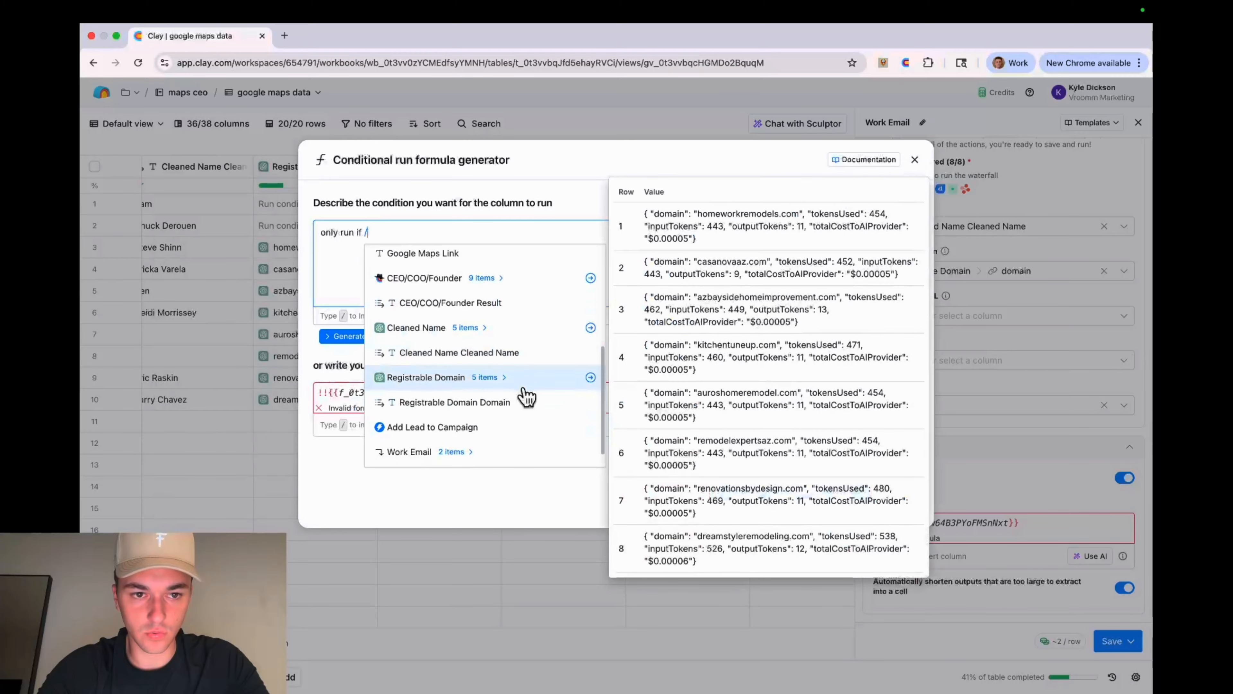
{"action": "scroll", "coordinate": [524, 395], "scroll_direction": "down", "scroll_amount": 1}
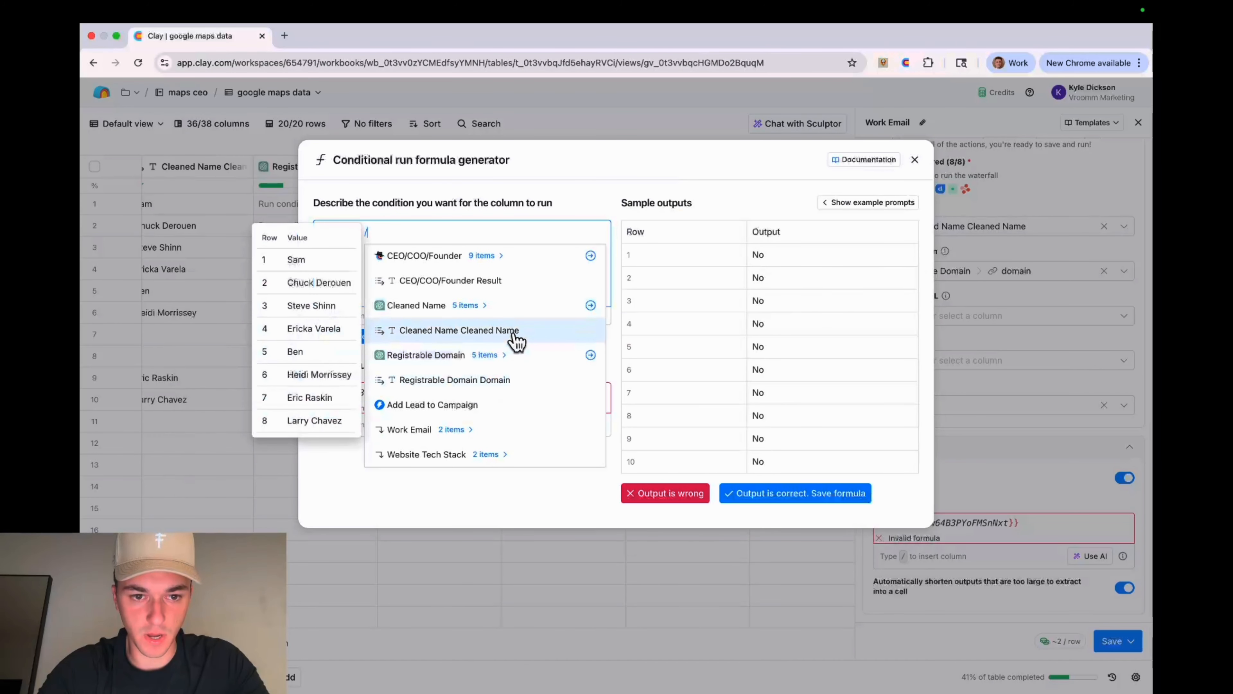
{"action": "scroll", "coordinate": [515, 326], "scroll_direction": "up", "scroll_amount": 5}
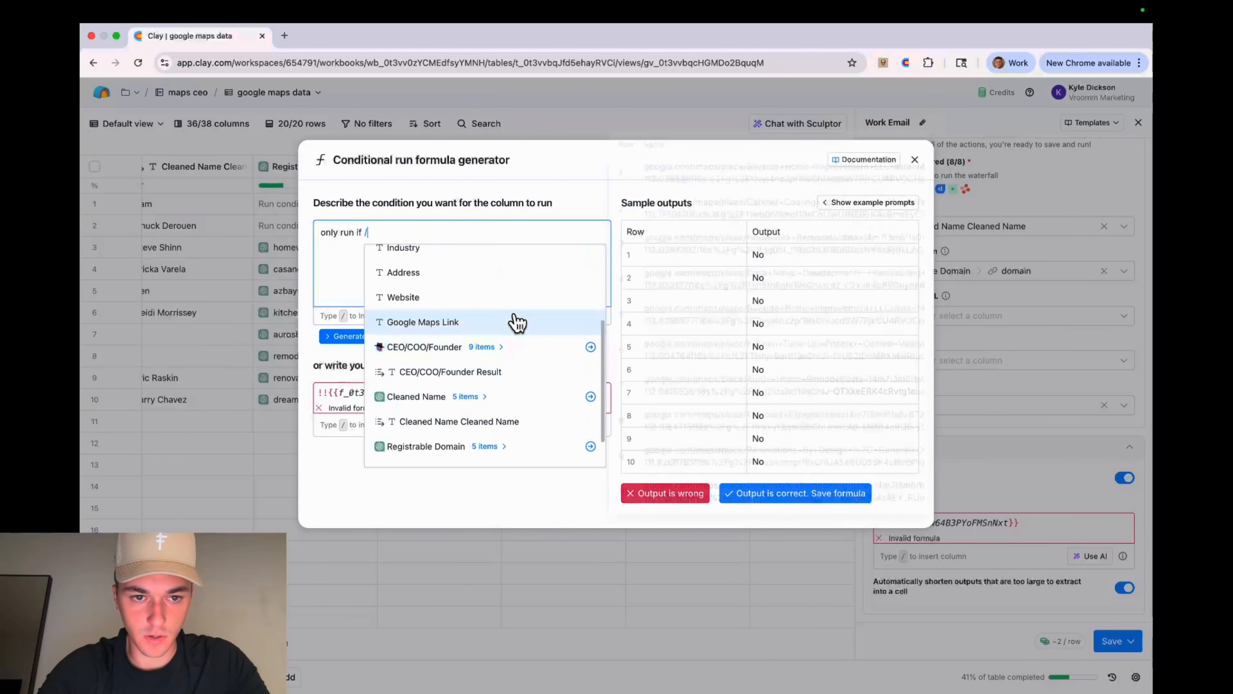
{"action": "scroll", "coordinate": [517, 323], "scroll_direction": "down", "scroll_amount": 5}
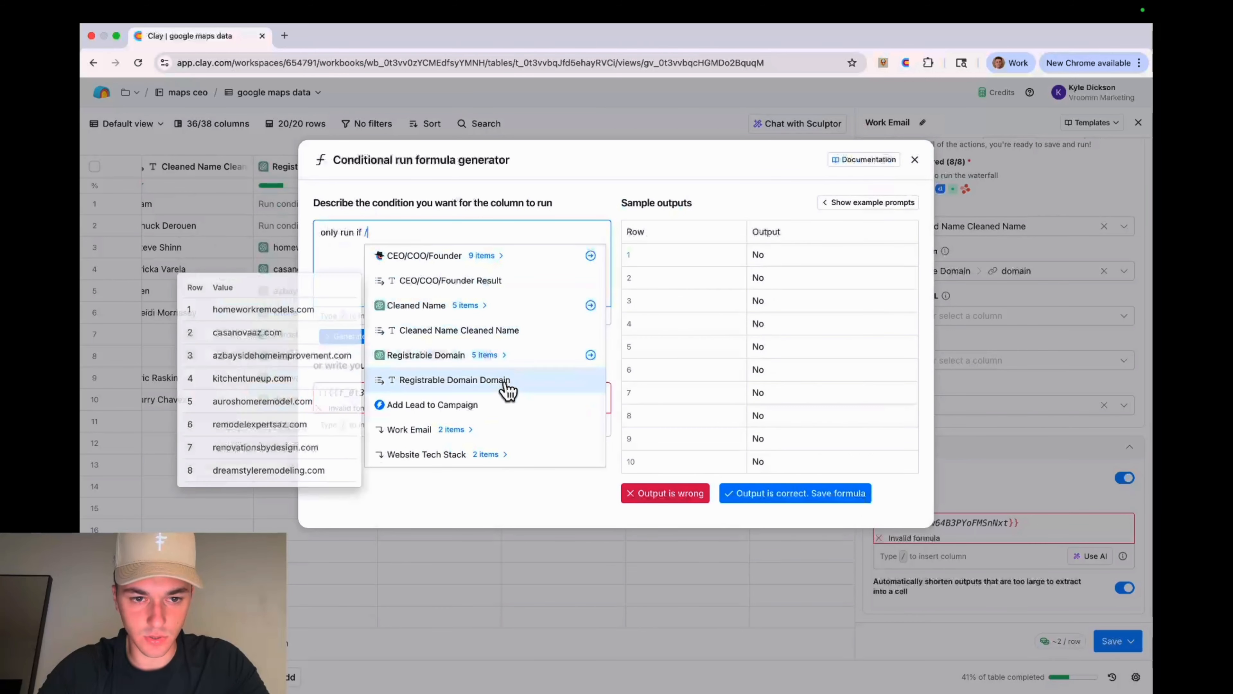
{"action": "left_click", "coordinate": [507, 384]}
{"action": "type", "text": "is no"}
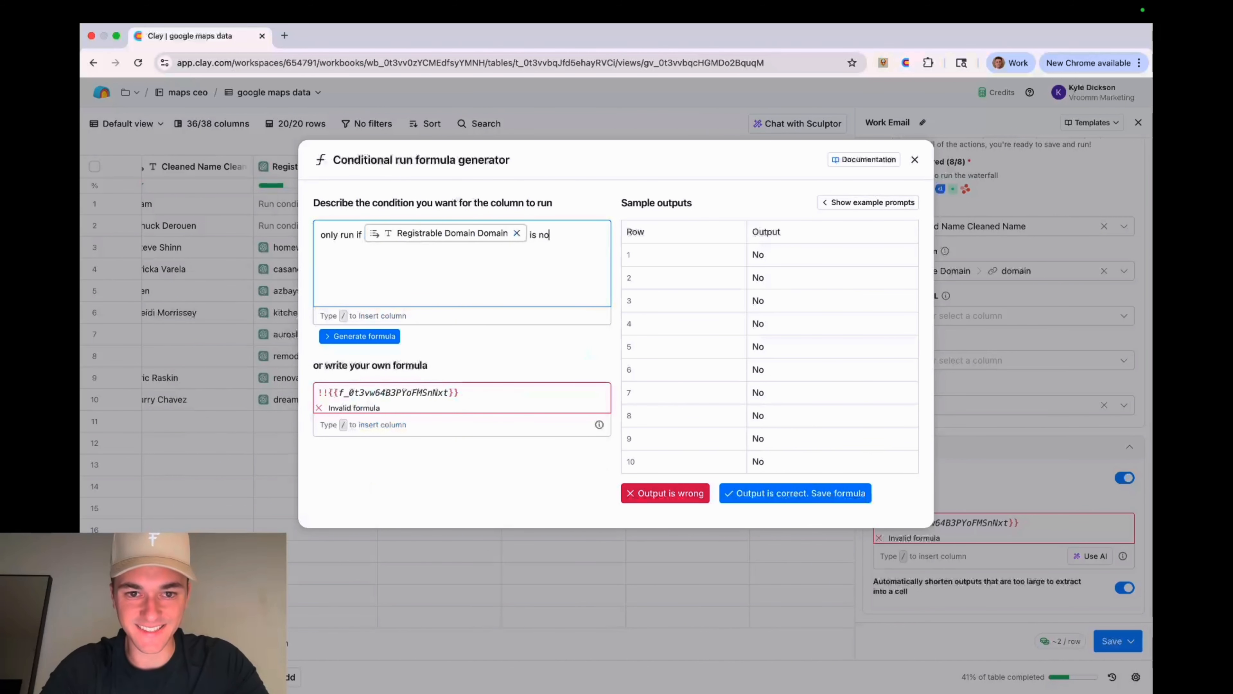
{"action": "type", "text": "t empty"}
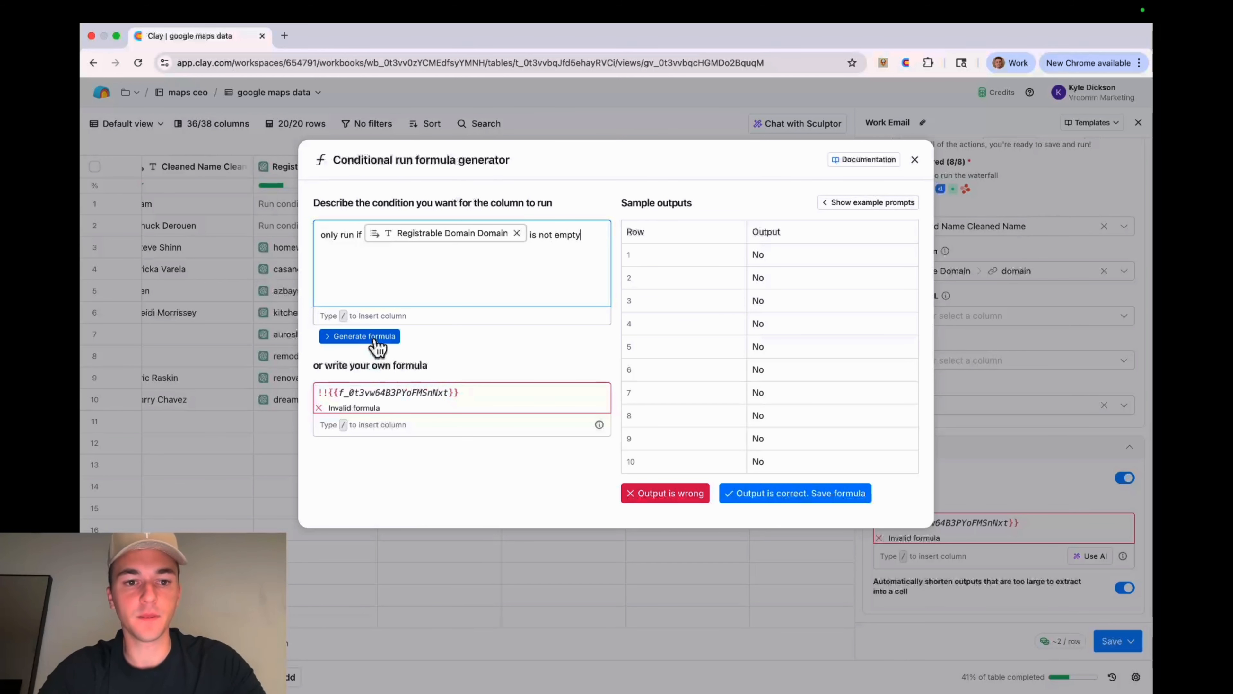
{"action": "left_click", "coordinate": [375, 336]}
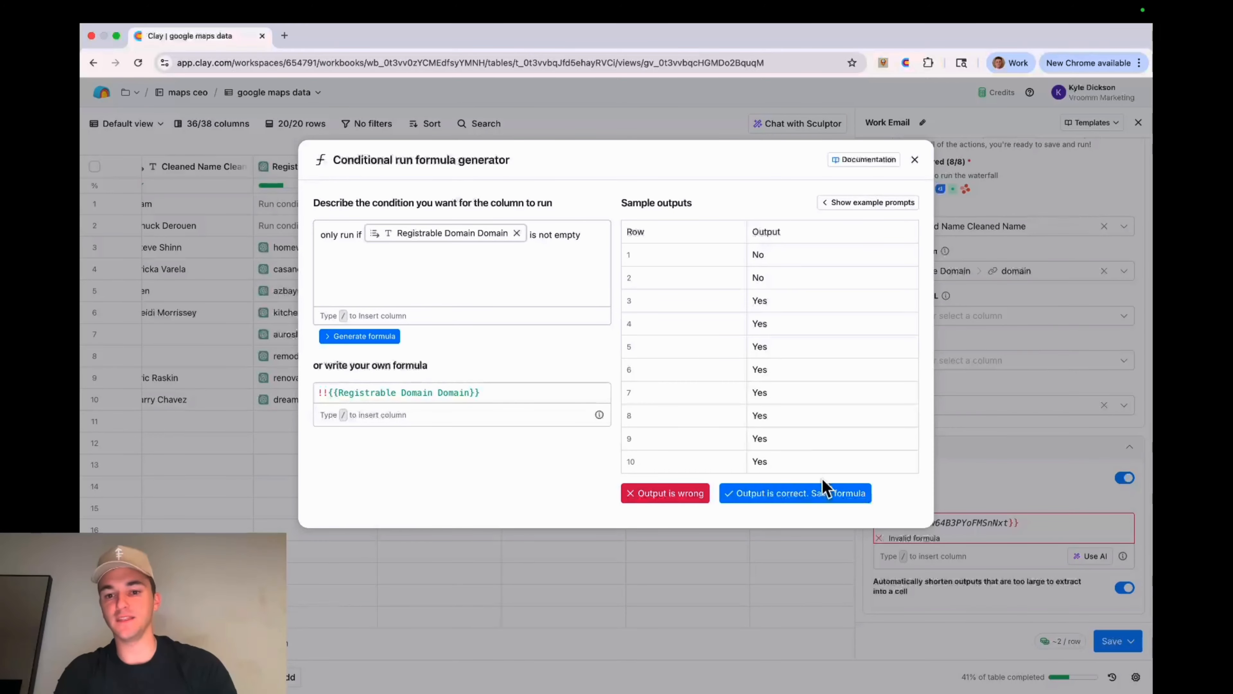
Accept the generated Registrable Domain run condition, save the Work Email waterfall and run it on the rows
{"action": "left_click", "coordinate": [816, 493]}
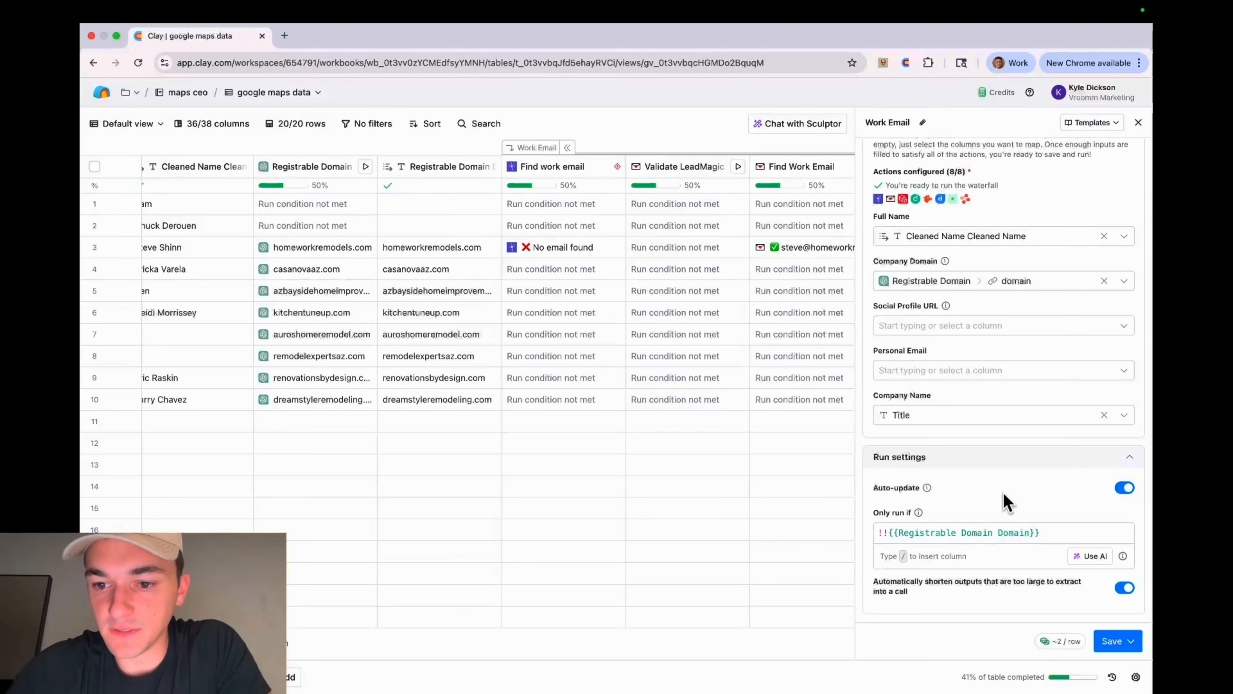
{"action": "left_click", "coordinate": [1113, 640]}
{"action": "left_click", "coordinate": [1071, 560]}
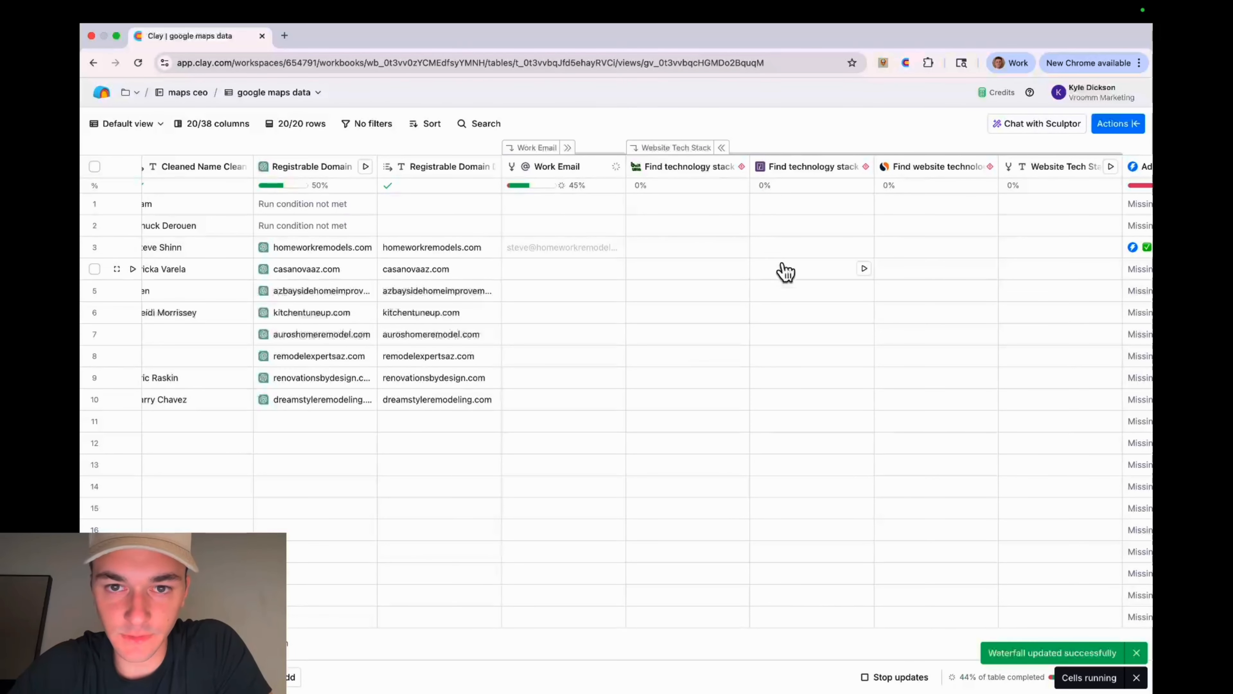
Expand the Work Email group and examine each provider's find and validate results through to the final Work Email column
{"action": "left_click", "coordinate": [567, 148]}
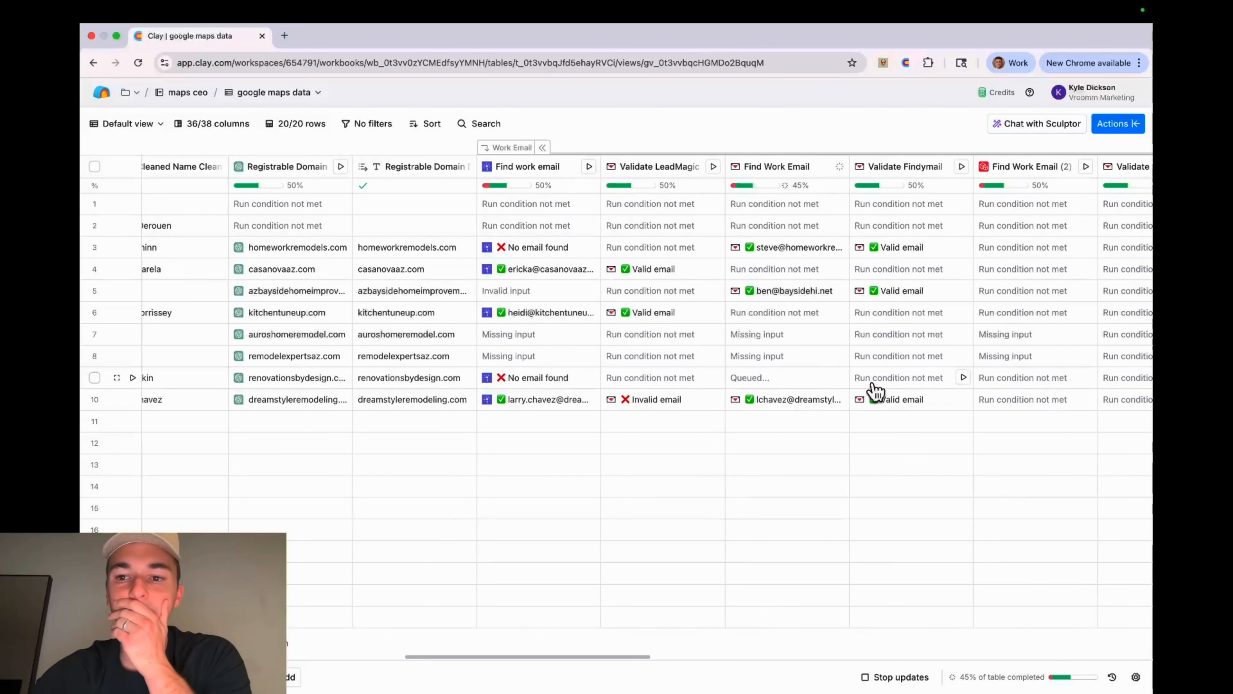
{"action": "scroll", "coordinate": [869, 393], "scroll_direction": "right", "scroll_amount": 10}
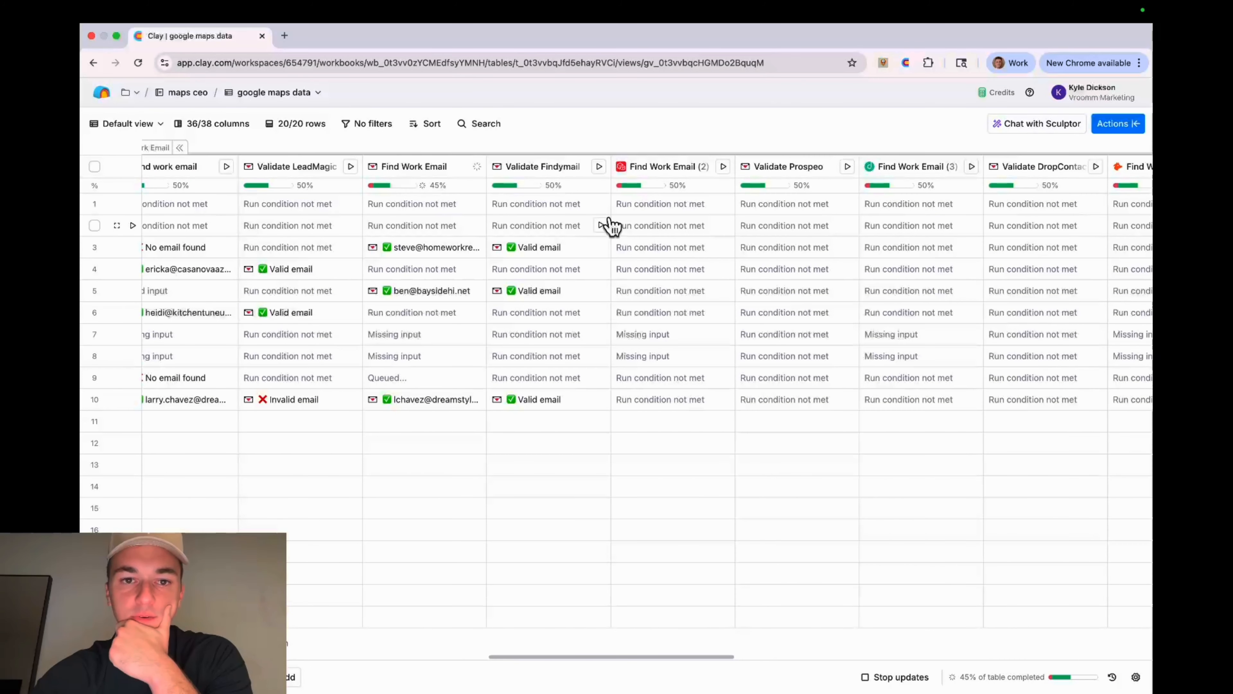
{"action": "scroll", "coordinate": [612, 226], "scroll_direction": "right", "scroll_amount": 10}
{"action": "scroll", "coordinate": [612, 226], "scroll_direction": "right", "scroll_amount": 20}
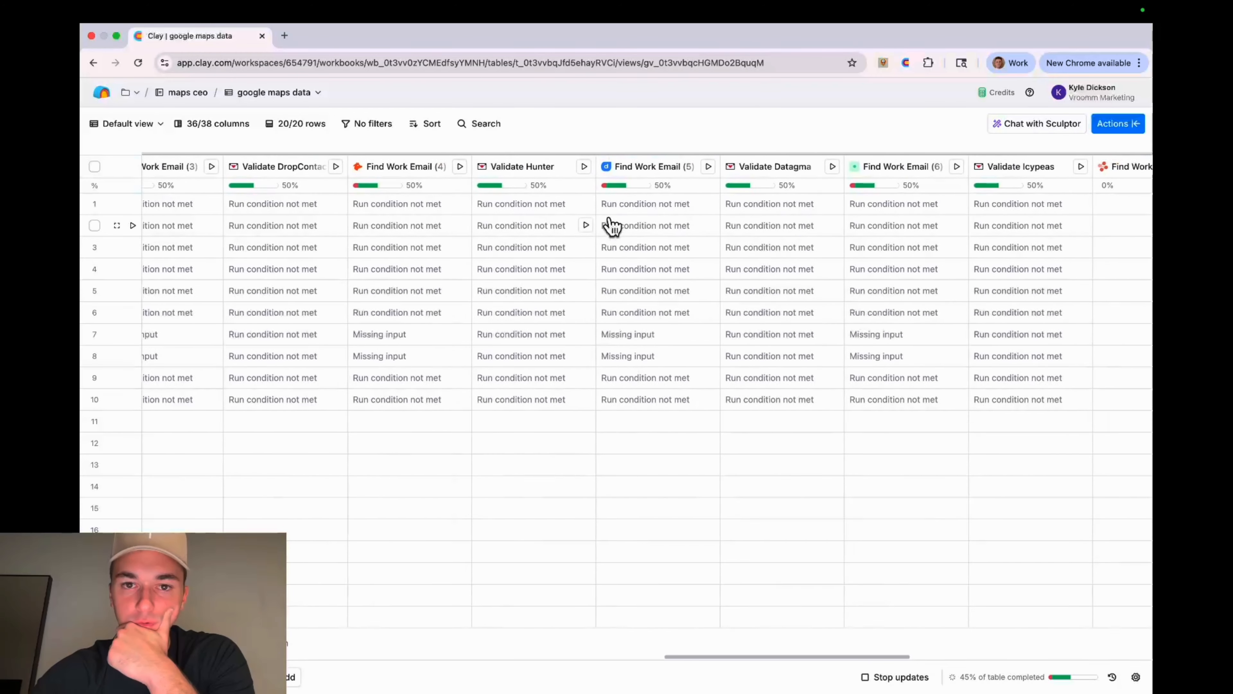
{"action": "scroll", "coordinate": [613, 225], "scroll_direction": "right", "scroll_amount": 8}
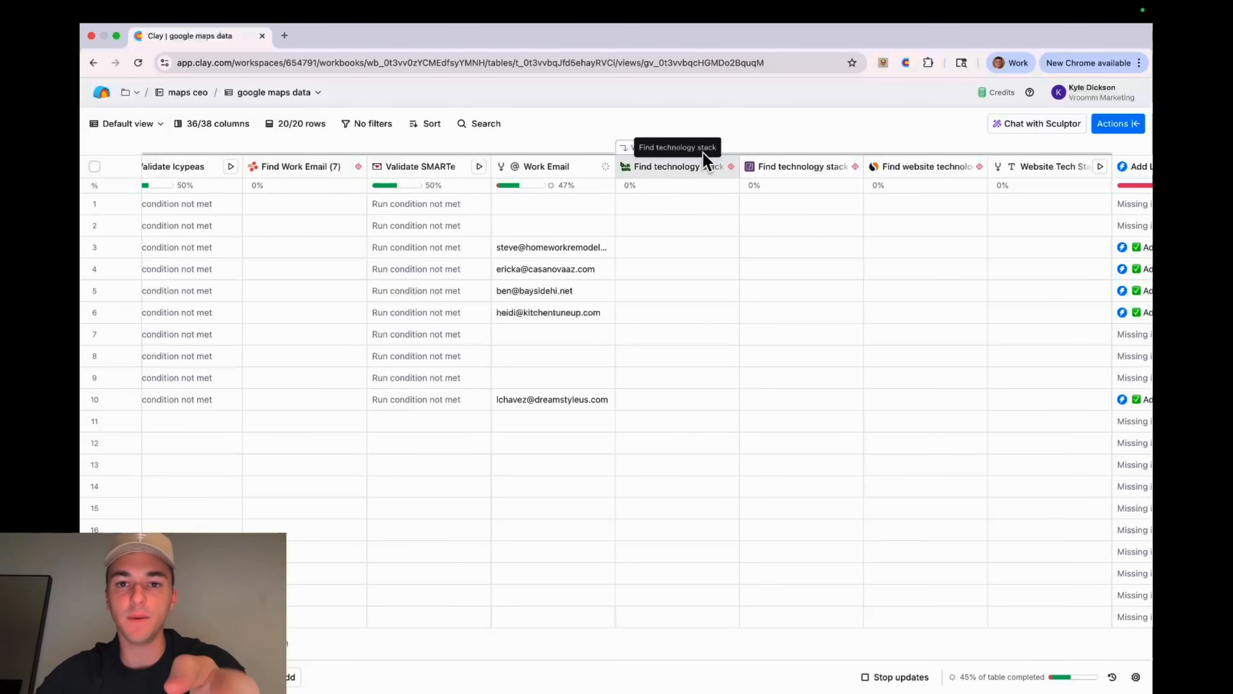
Open the Website Tech Stack waterfall's run settings and bring up the conditional run formula generator
{"action": "left_click", "coordinate": [636, 147]}
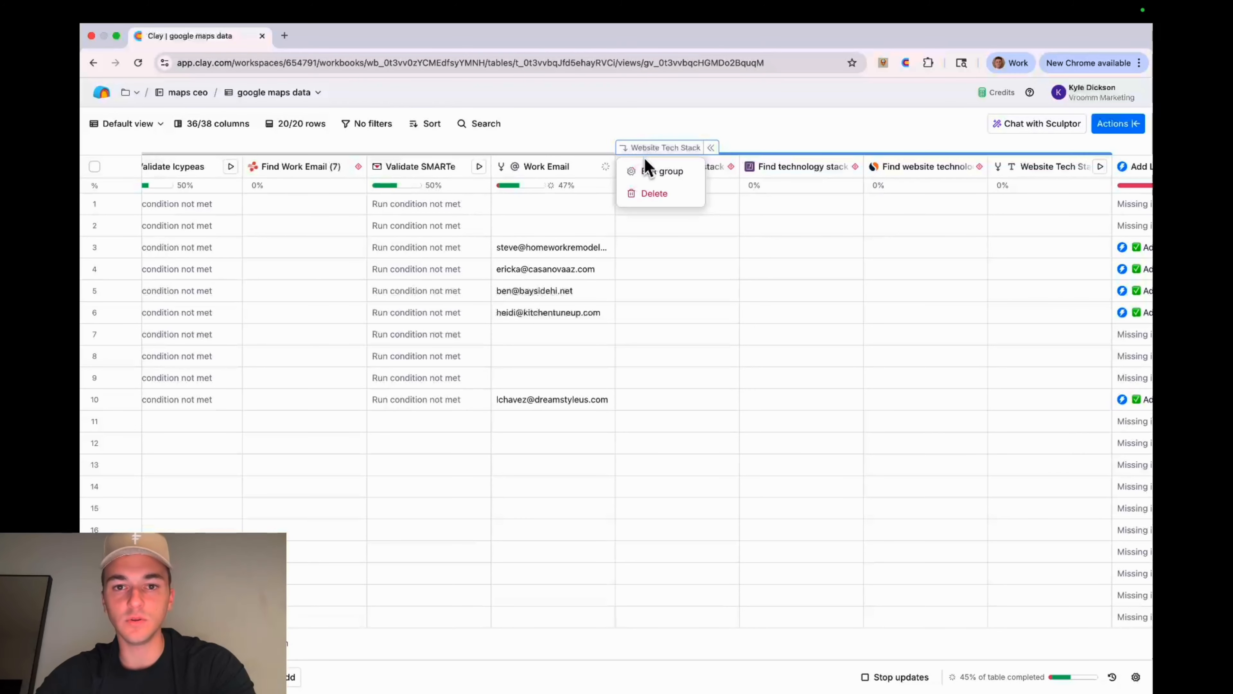
{"action": "left_click", "coordinate": [670, 115]}
{"action": "double_click", "coordinate": [675, 167]}
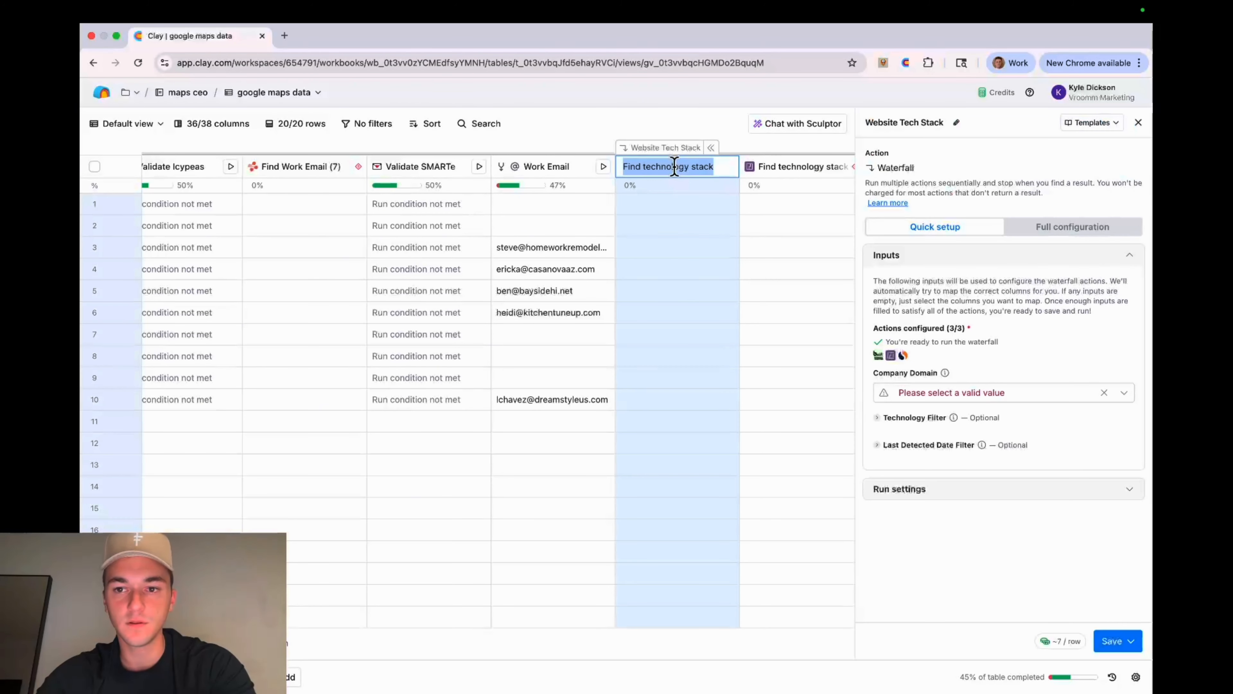
{"action": "left_click", "coordinate": [967, 490]}
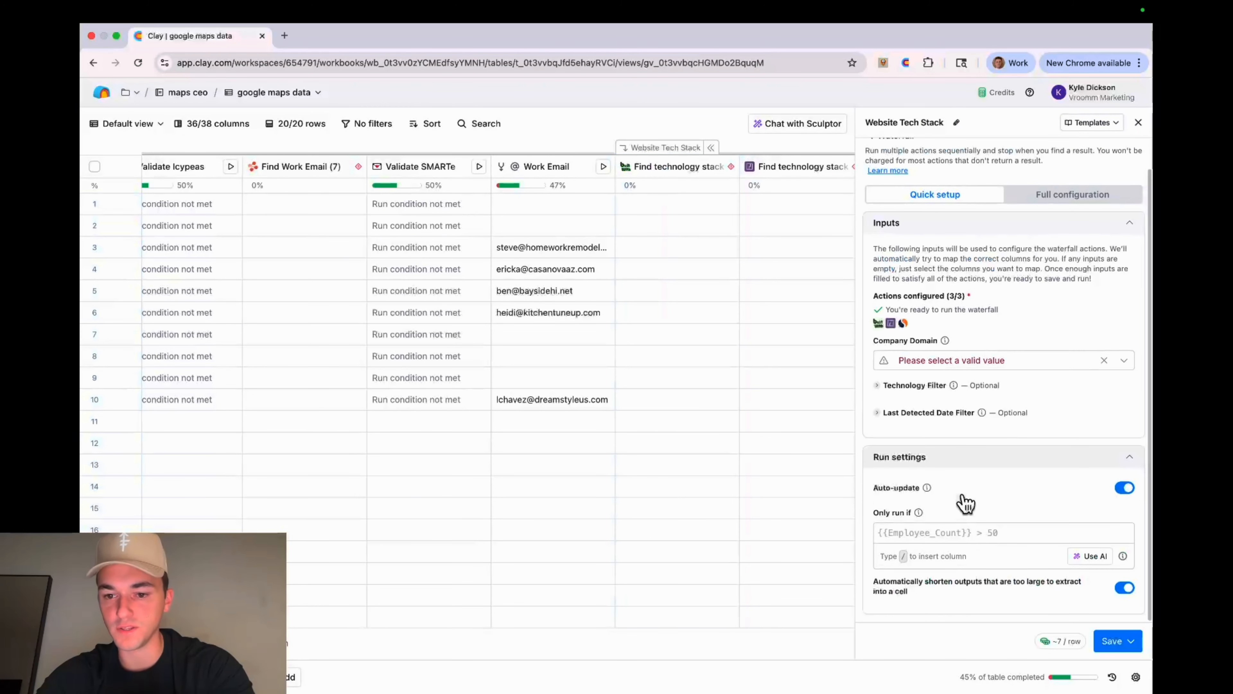
{"action": "left_click", "coordinate": [1091, 557]}
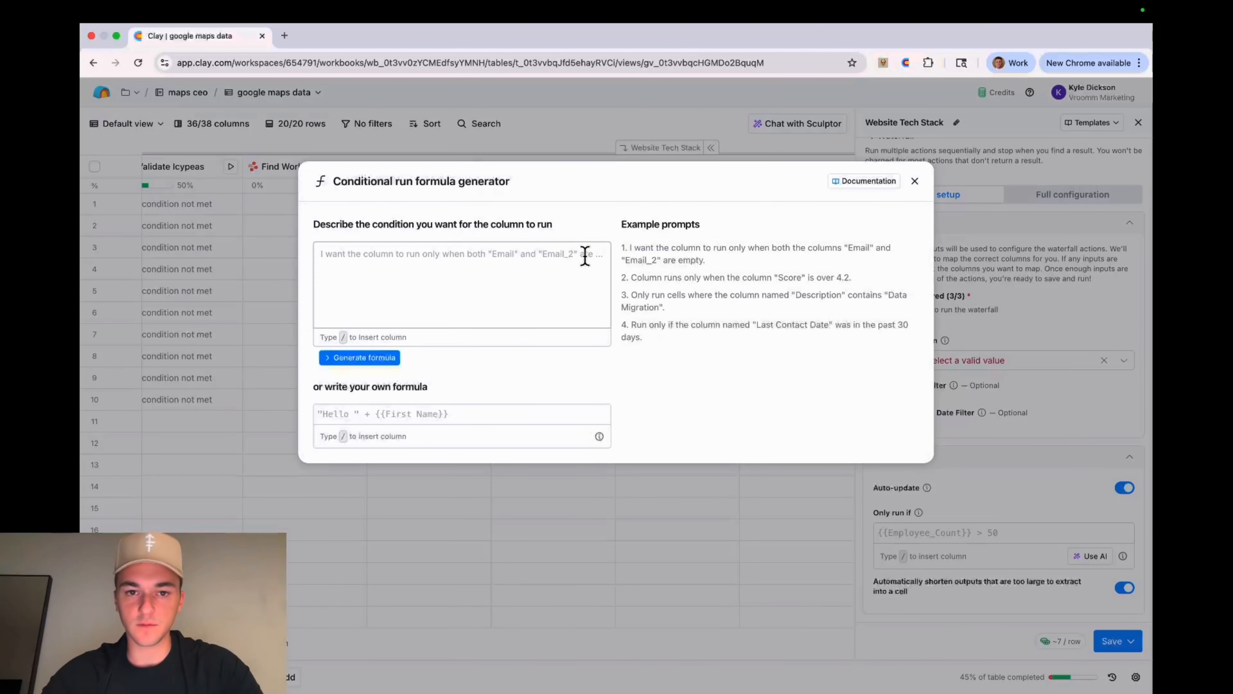
{"action": "left_click", "coordinate": [915, 181]}
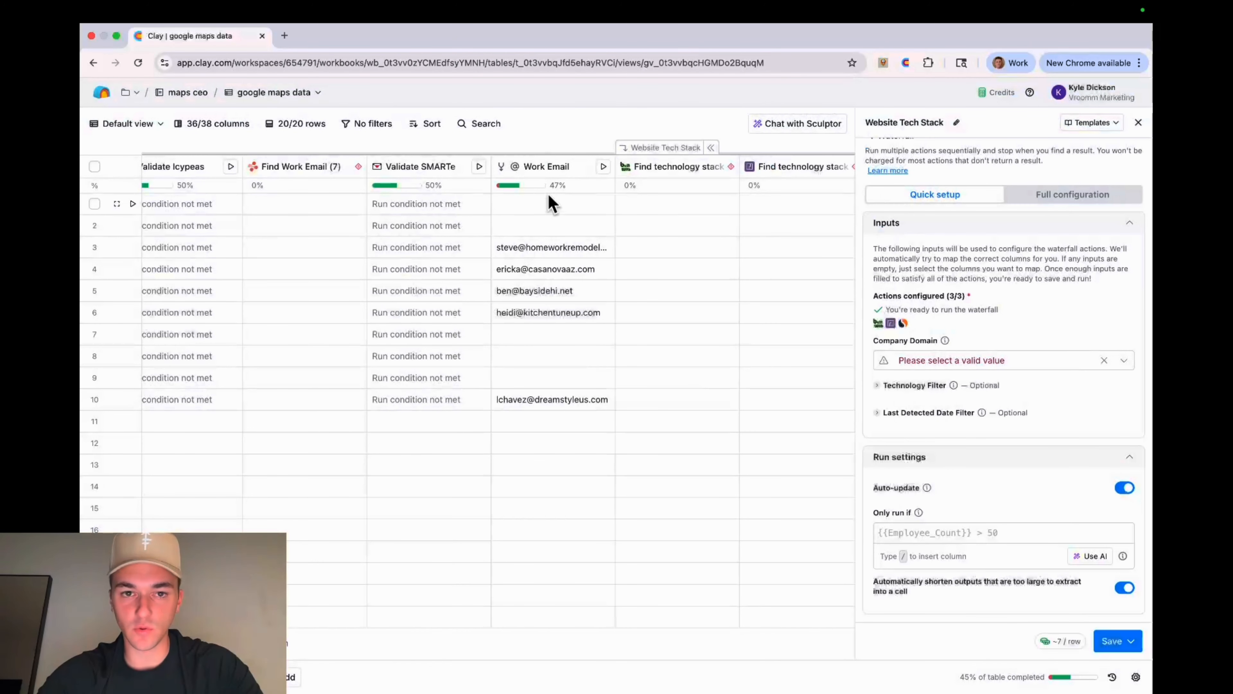
{"action": "left_click", "coordinate": [1092, 556]}
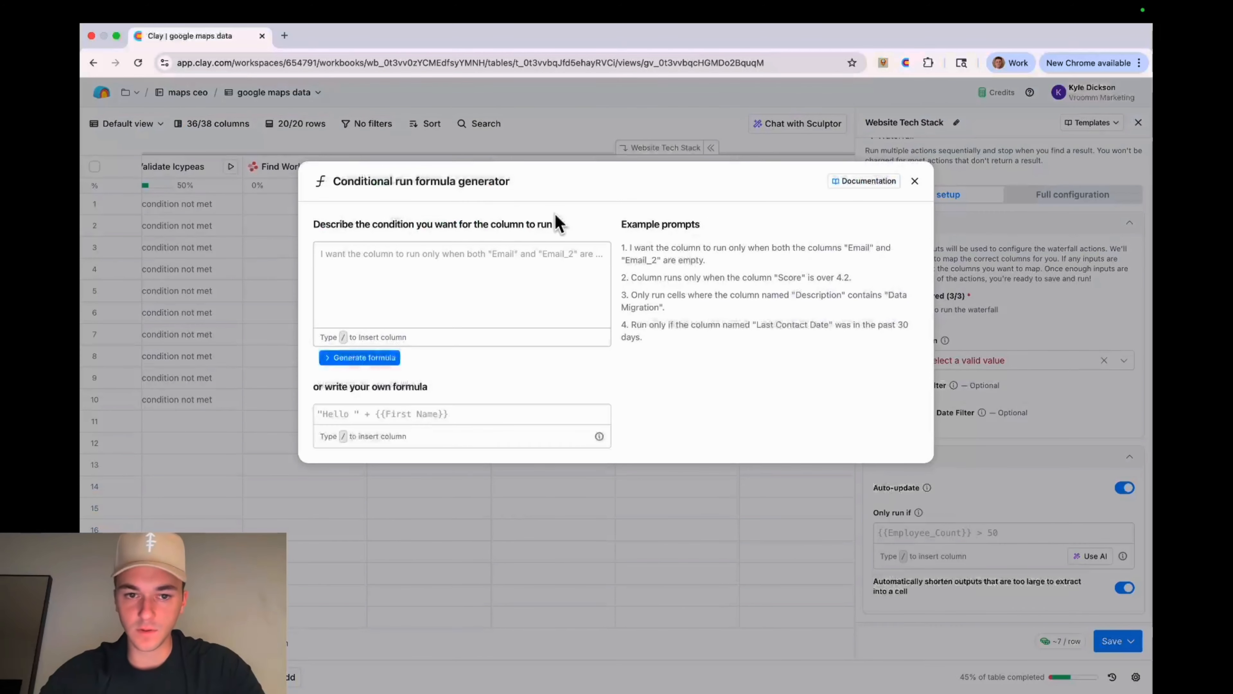
Generate and save the run condition "only run if Work Email (output column) is not empty", inserting the column reference
{"action": "left_click", "coordinate": [476, 250]}
{"action": "type", "text": "only ru"}
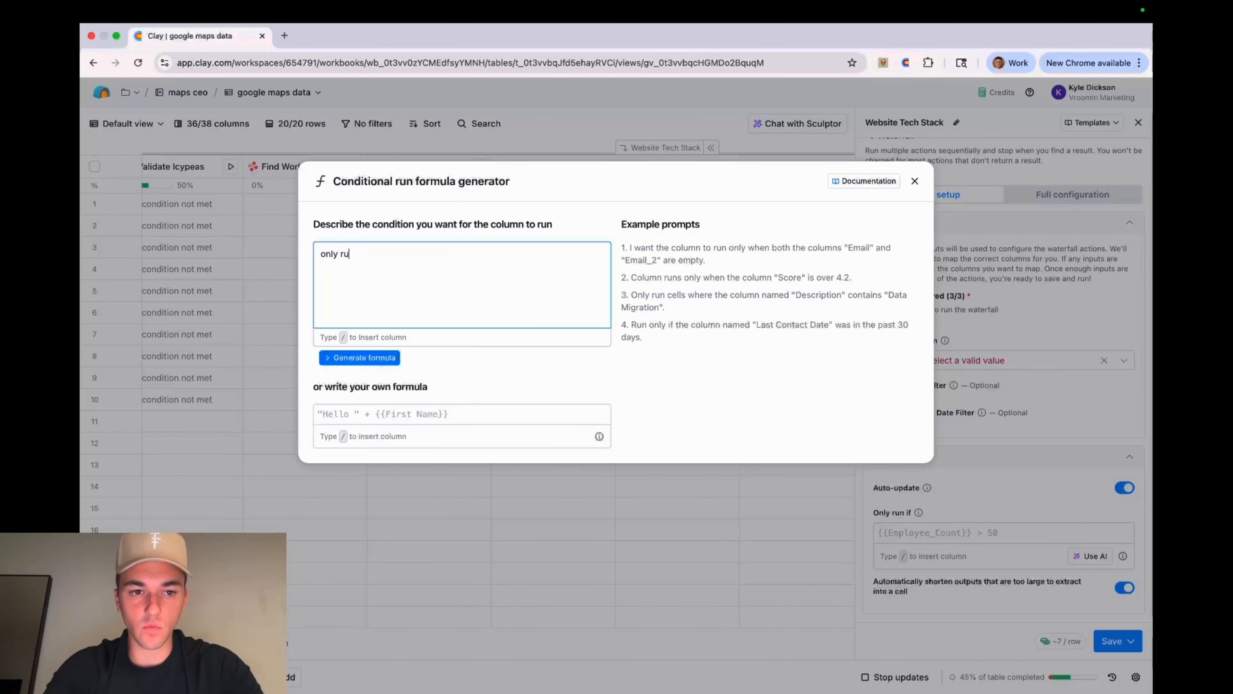
{"action": "type", "text": "n if /"}
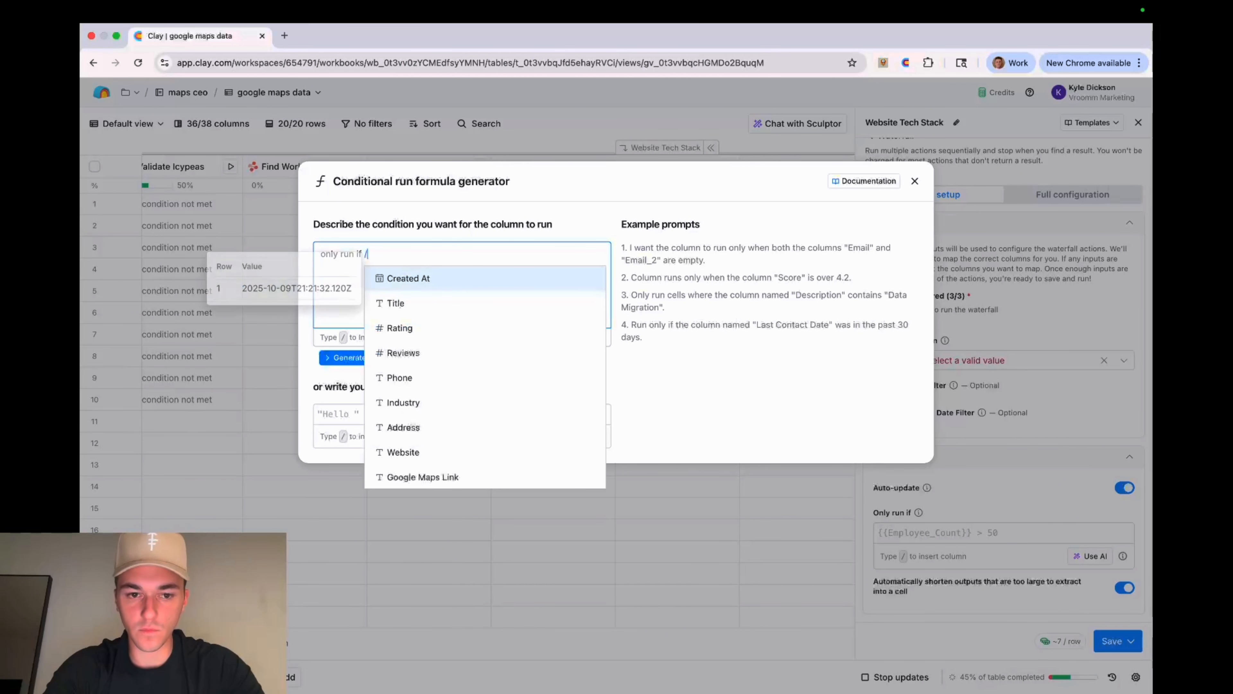
{"action": "scroll", "coordinate": [480, 436], "scroll_direction": "down", "scroll_amount": 10}
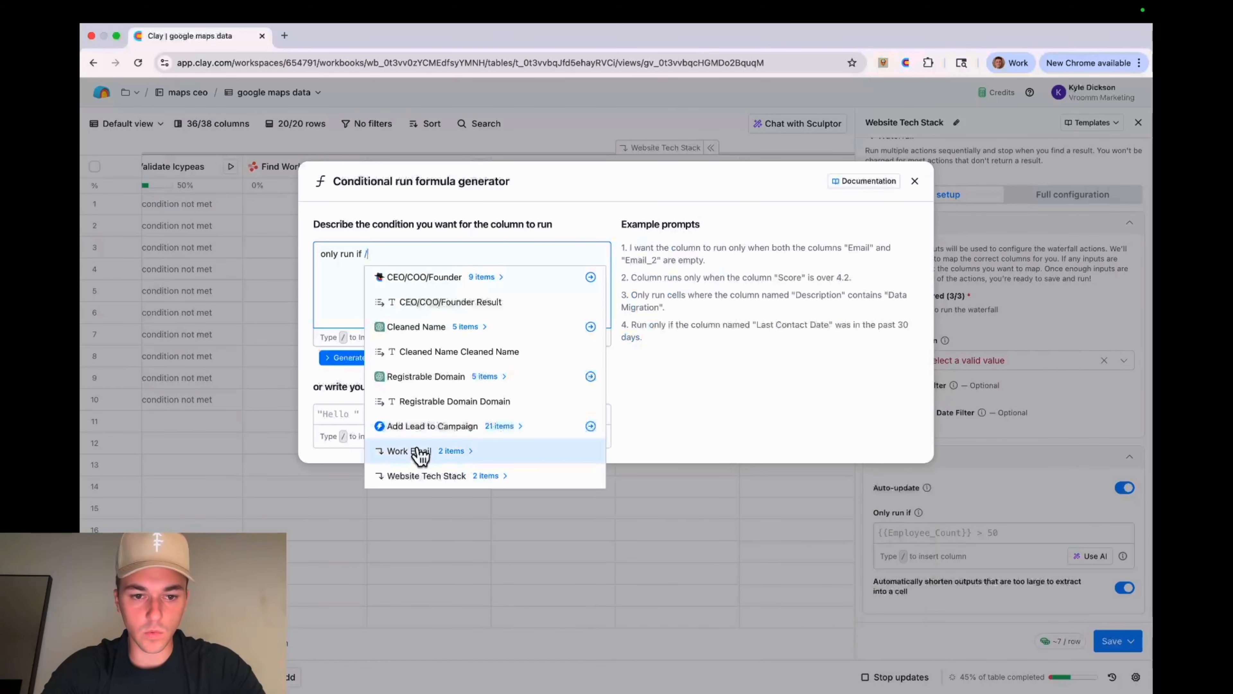
{"action": "left_click", "coordinate": [445, 454]}
{"action": "scroll", "coordinate": [448, 474], "scroll_direction": "down", "scroll_amount": 2}
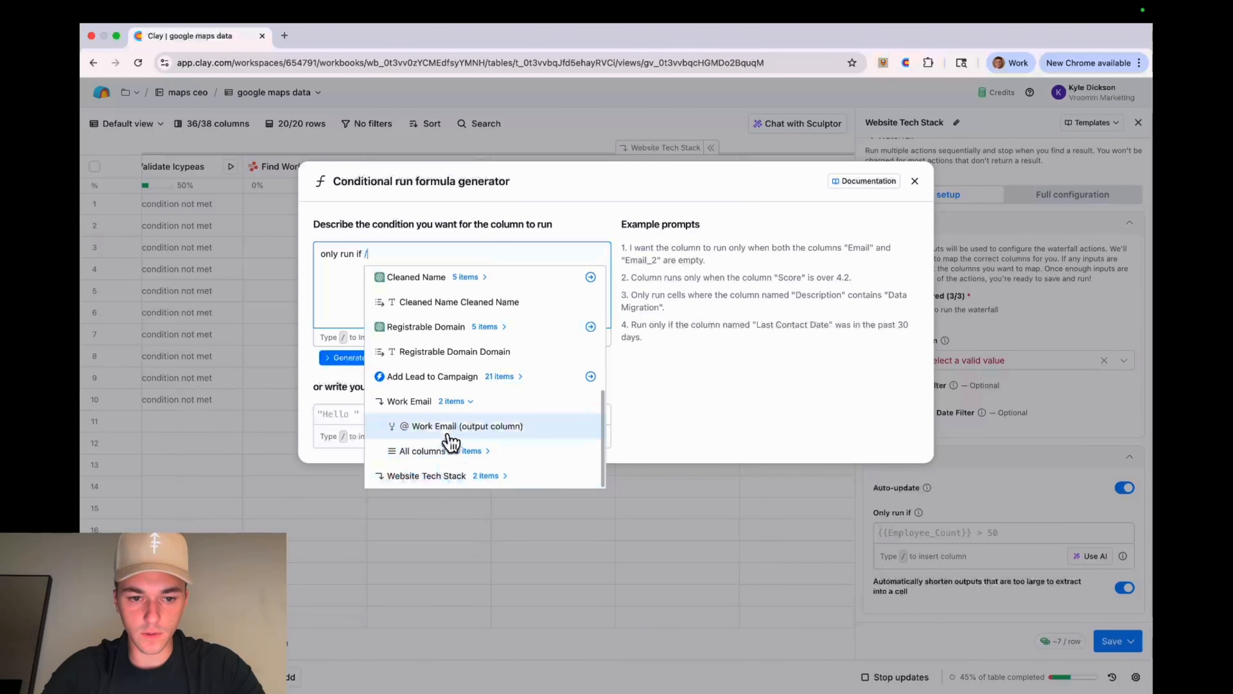
{"action": "left_click", "coordinate": [449, 427]}
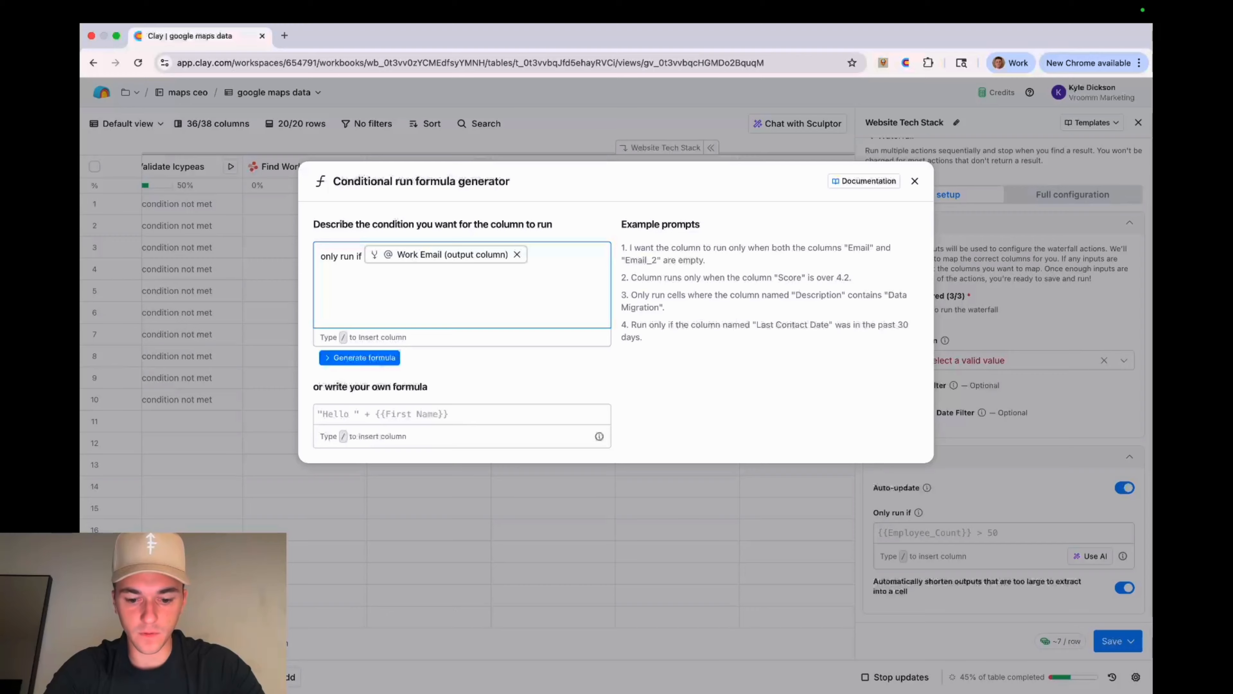
{"action": "type", "text": "is not w"}
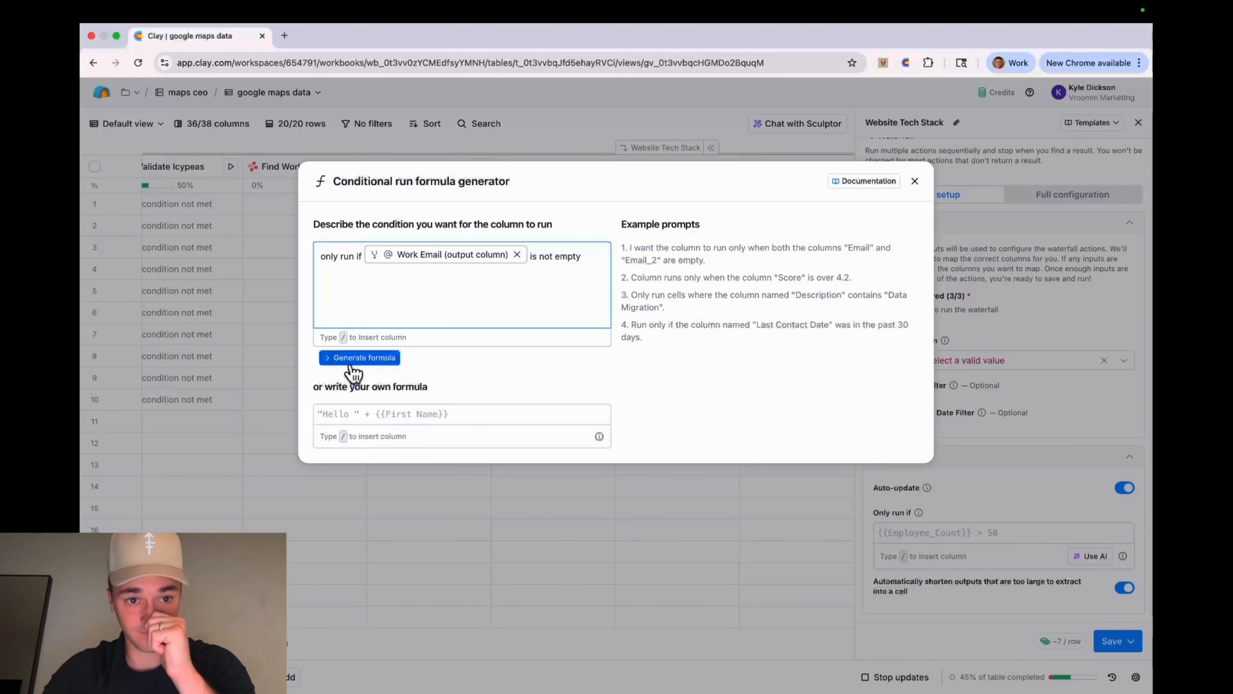
{"action": "left_click", "coordinate": [357, 359]}
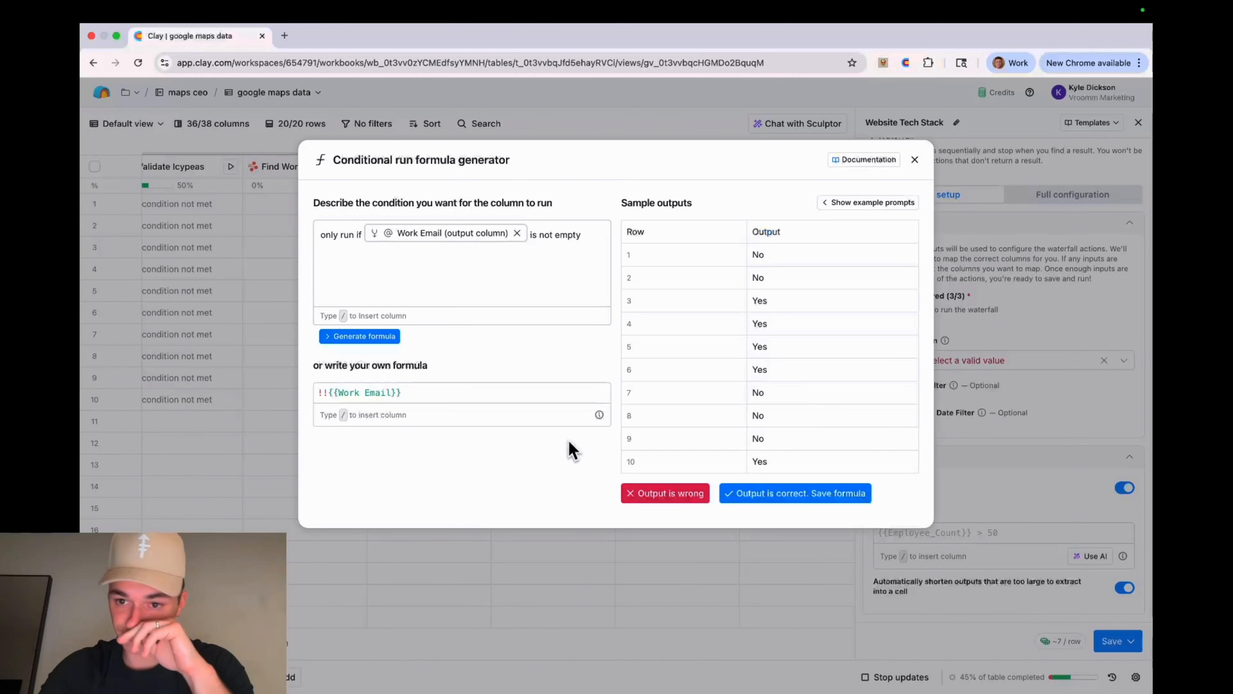
{"action": "left_click", "coordinate": [800, 493]}
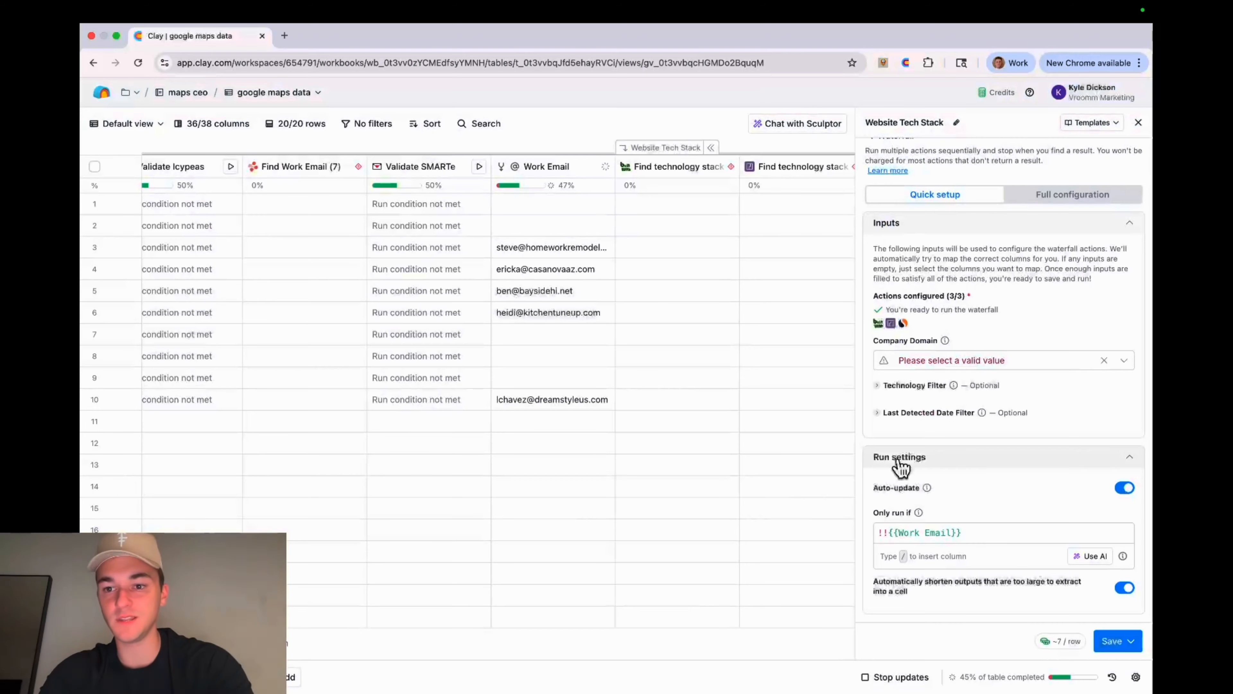
Map the Website Tech Stack waterfall's Company Domain to Registrable Domain Domain and close its settings
{"action": "scroll", "coordinate": [923, 456], "scroll_direction": "up", "scroll_amount": 2}
{"action": "left_click", "coordinate": [983, 392]}
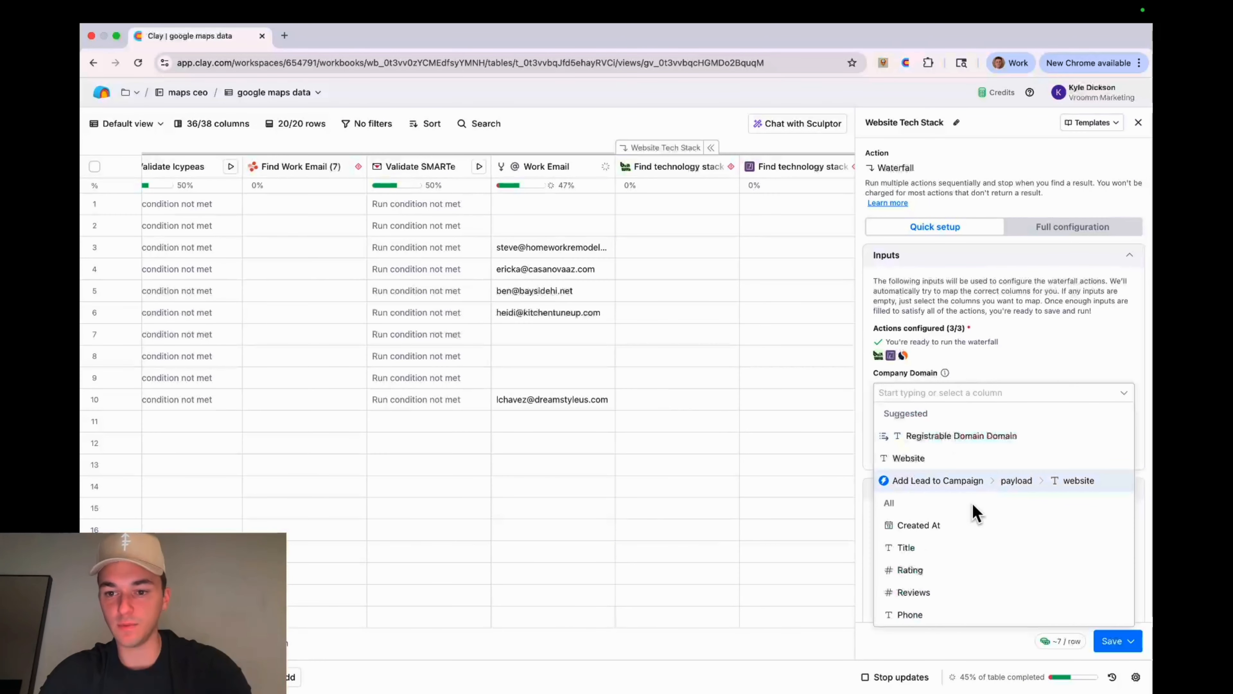
{"action": "left_click", "coordinate": [994, 437]}
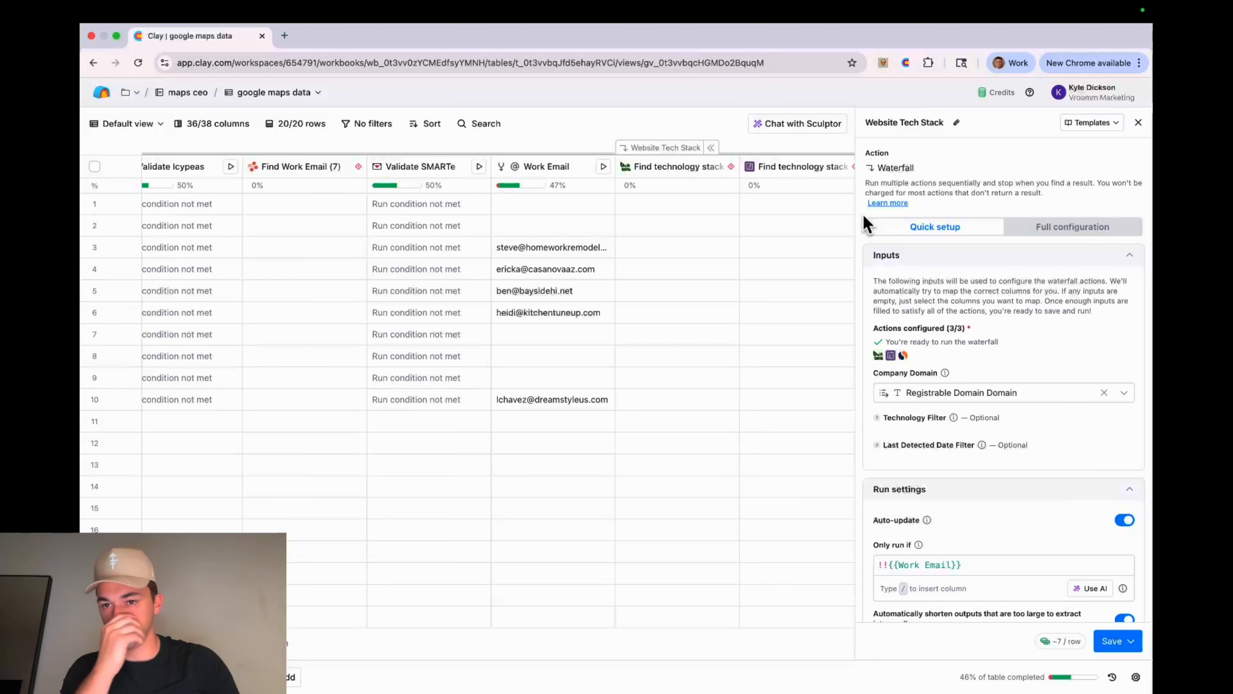
{"action": "left_click", "coordinate": [1137, 122]}
Search the available enrichments for "claygent" and close the list without adding one
{"action": "scroll", "coordinate": [907, 281], "scroll_direction": "right", "scroll_amount": 2}
{"action": "scroll", "coordinate": [909, 279], "scroll_direction": "right", "scroll_amount": 2}
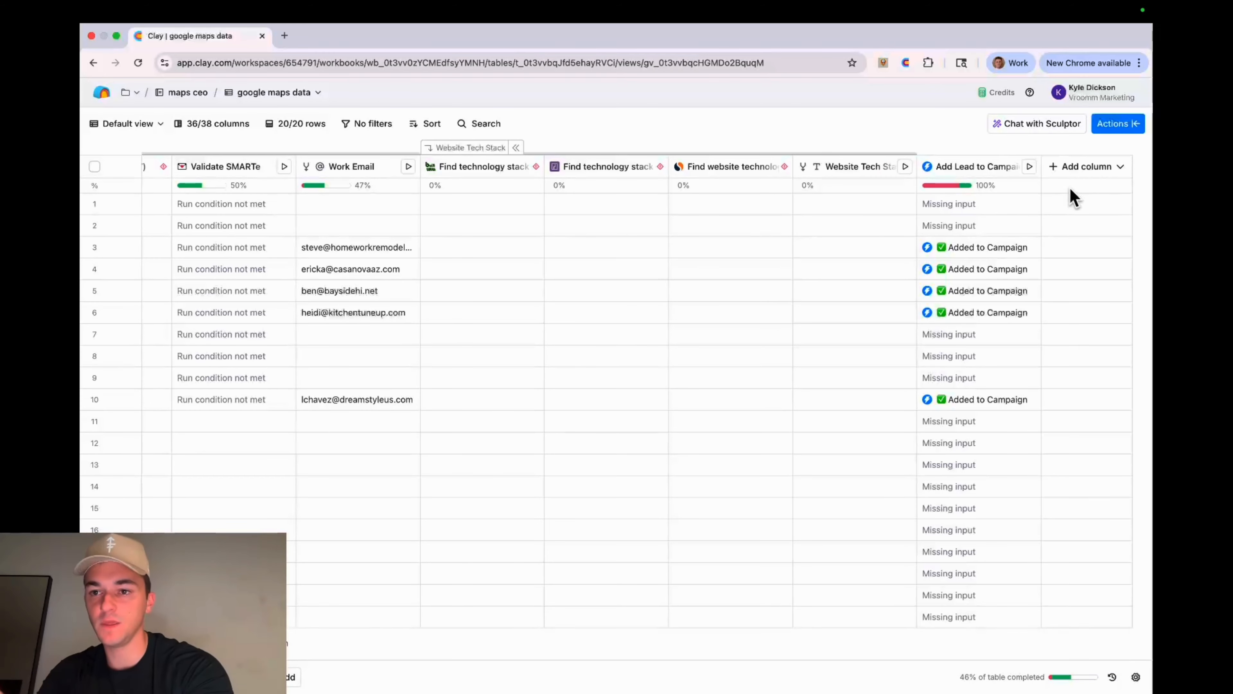
{"action": "left_click", "coordinate": [1077, 179]}
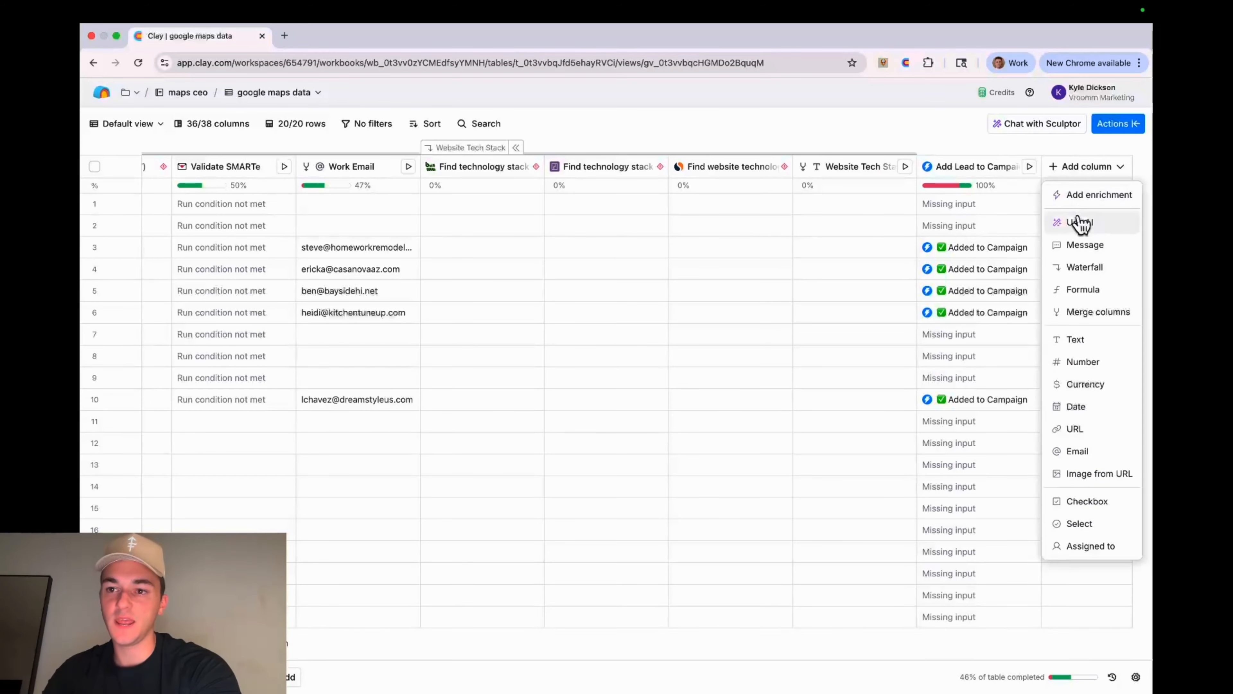
{"action": "left_click", "coordinate": [1080, 195]}
{"action": "type", "text": "claygent"}
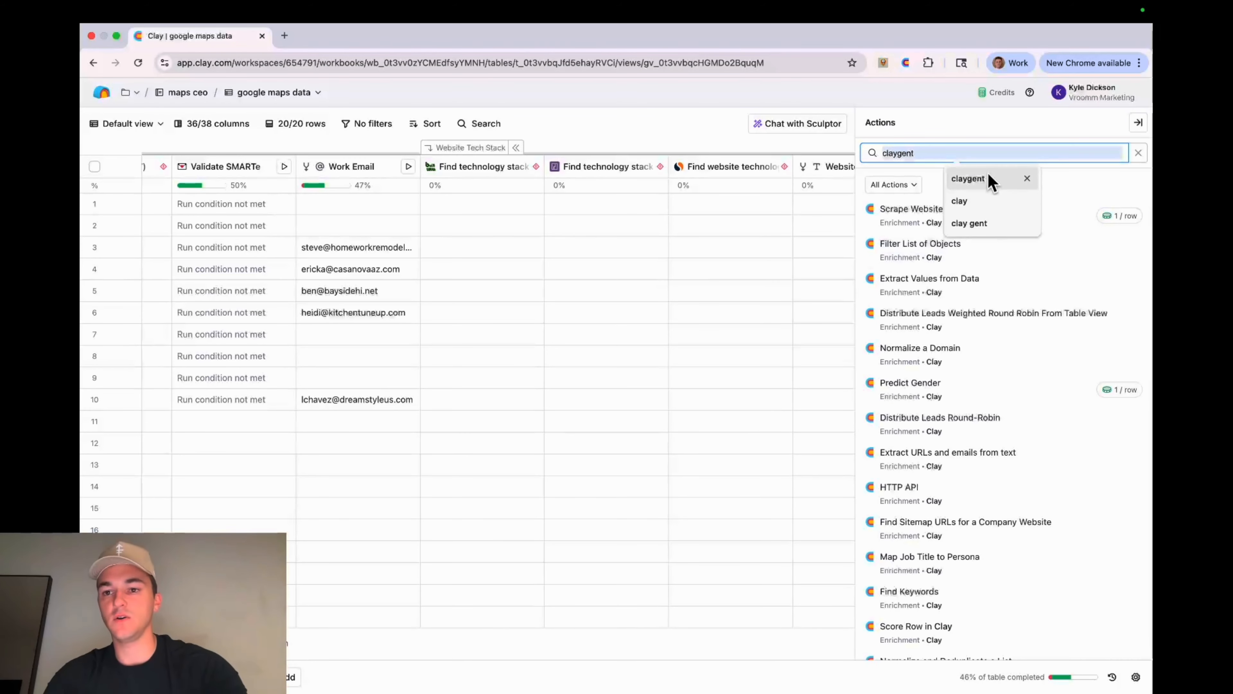
{"action": "left_click", "coordinate": [991, 180]}
{"action": "left_click", "coordinate": [1135, 124]}
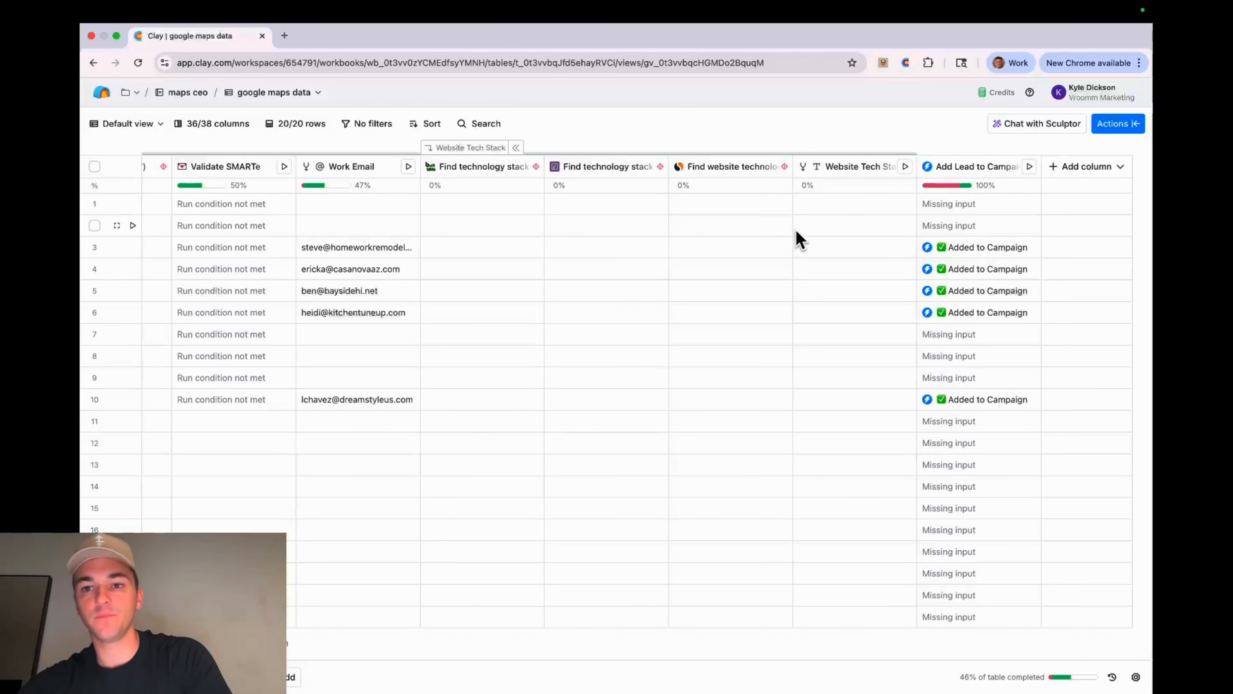
Open the Add Lead to Campaign column's run settings and bring up the conditional run formula generator
{"action": "double_click", "coordinate": [951, 166]}
{"action": "scroll", "coordinate": [1013, 482], "scroll_direction": "down", "scroll_amount": 4}
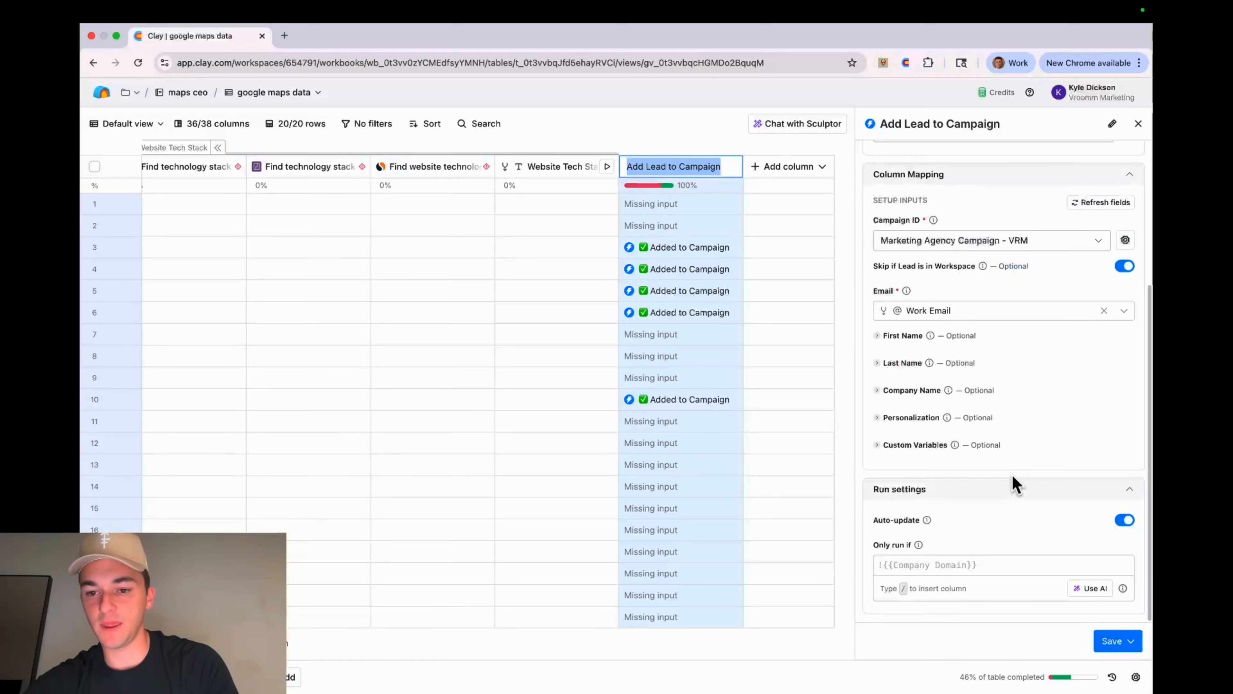
{"action": "left_click", "coordinate": [1090, 588]}
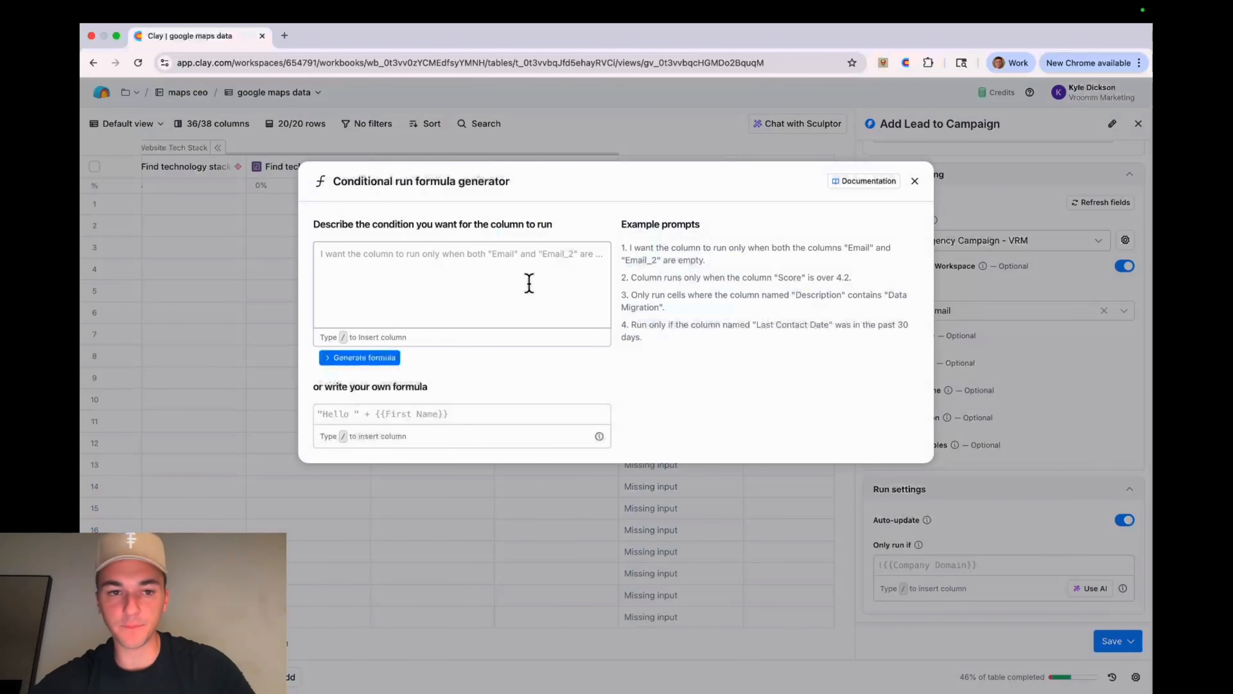
Begin the run condition description with "only run if" and browse the insertable columns without choosing one
{"action": "type", "text": "only "}
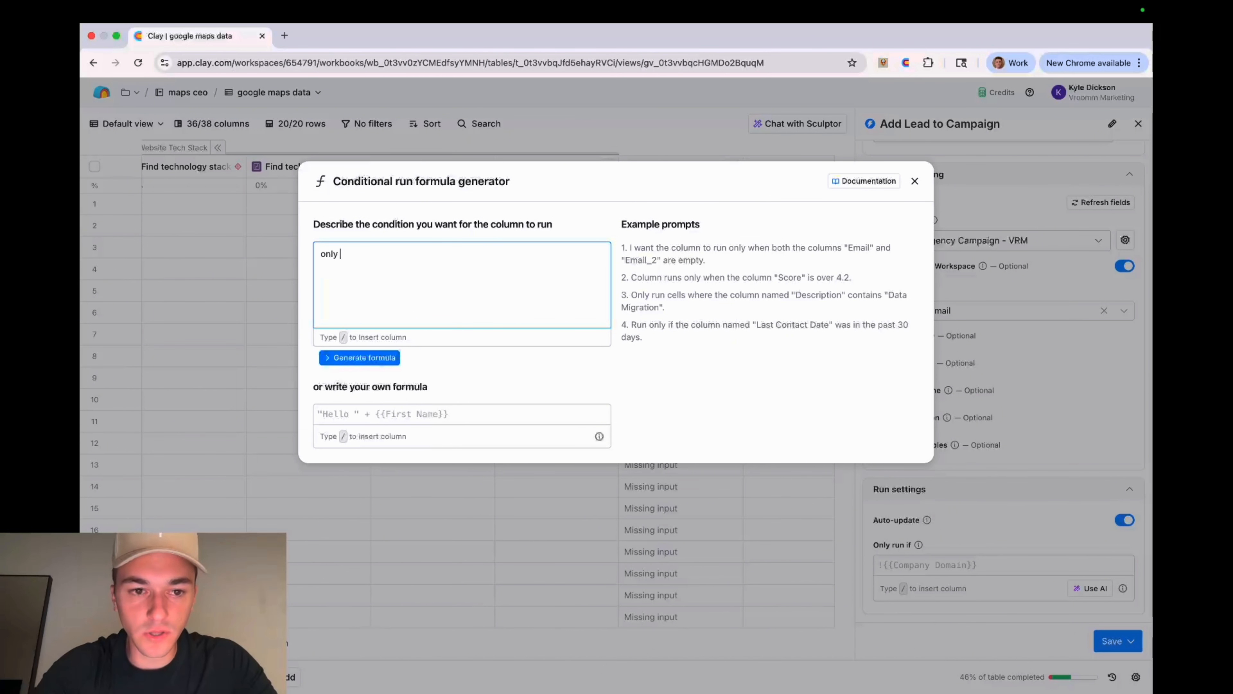
{"action": "type", "text": "run if row"}
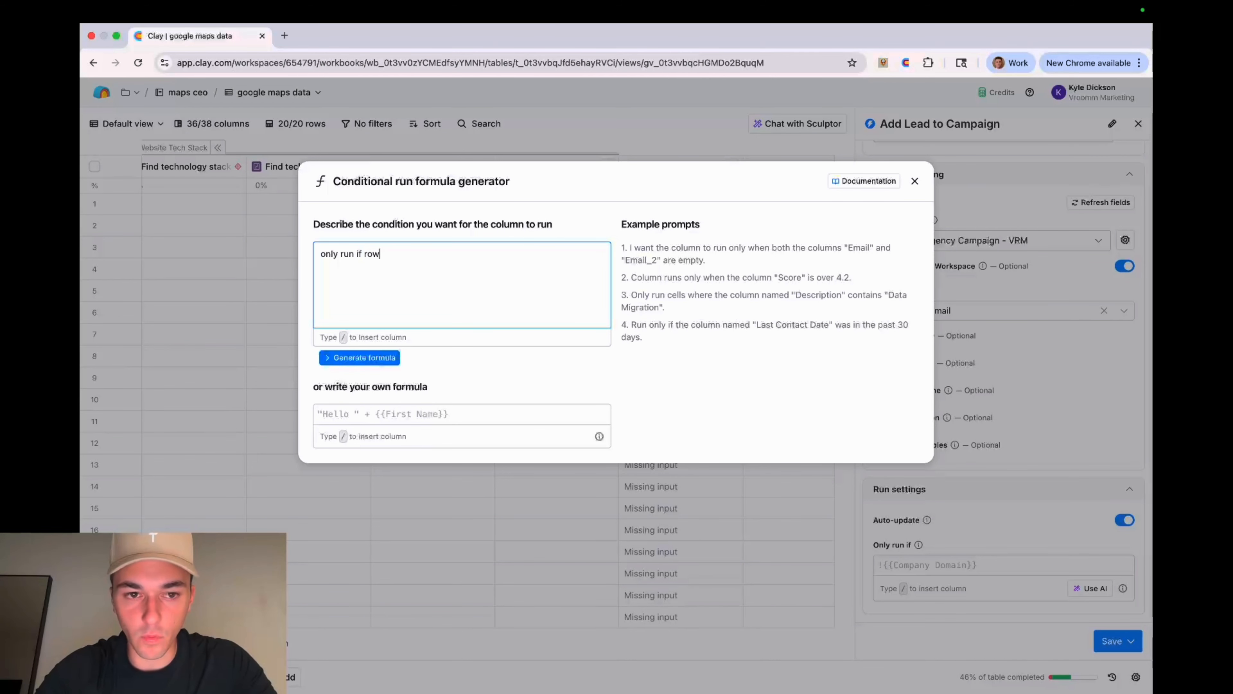
{"action": "key", "text": "BackSpace"}
{"action": "key", "text": "BackSpace"}
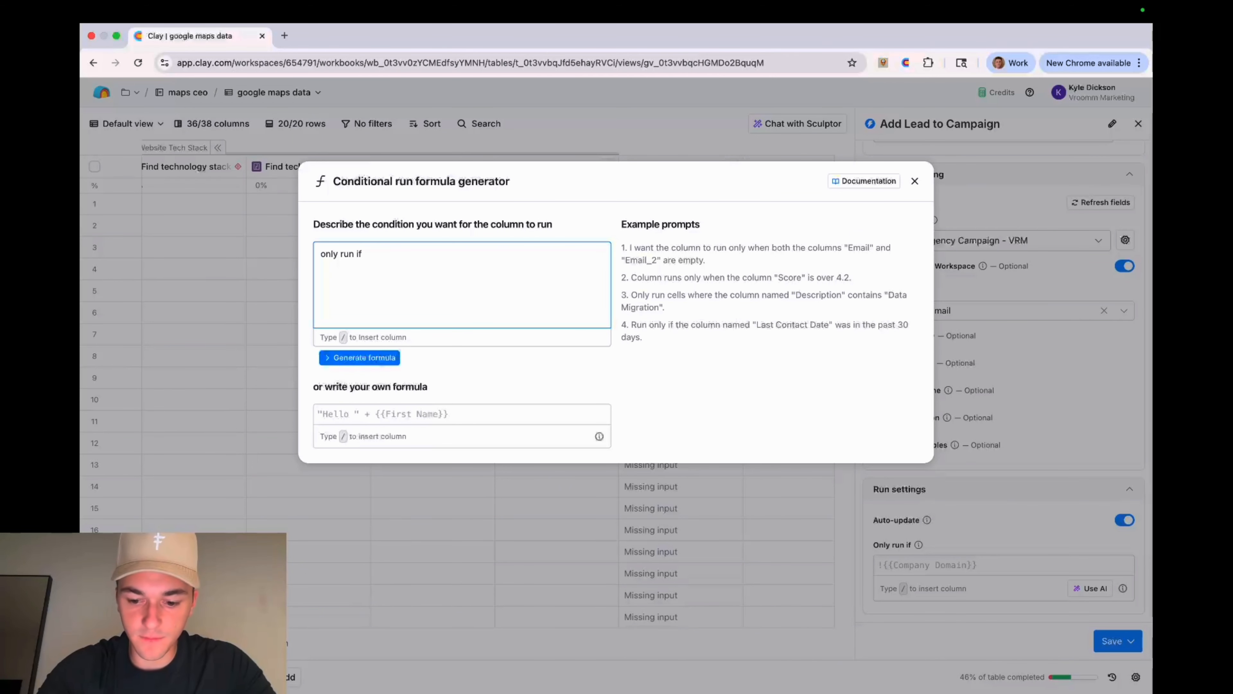
{"action": "type", "text": "/"}
{"action": "scroll", "coordinate": [494, 459], "scroll_direction": "down", "scroll_amount": 3}
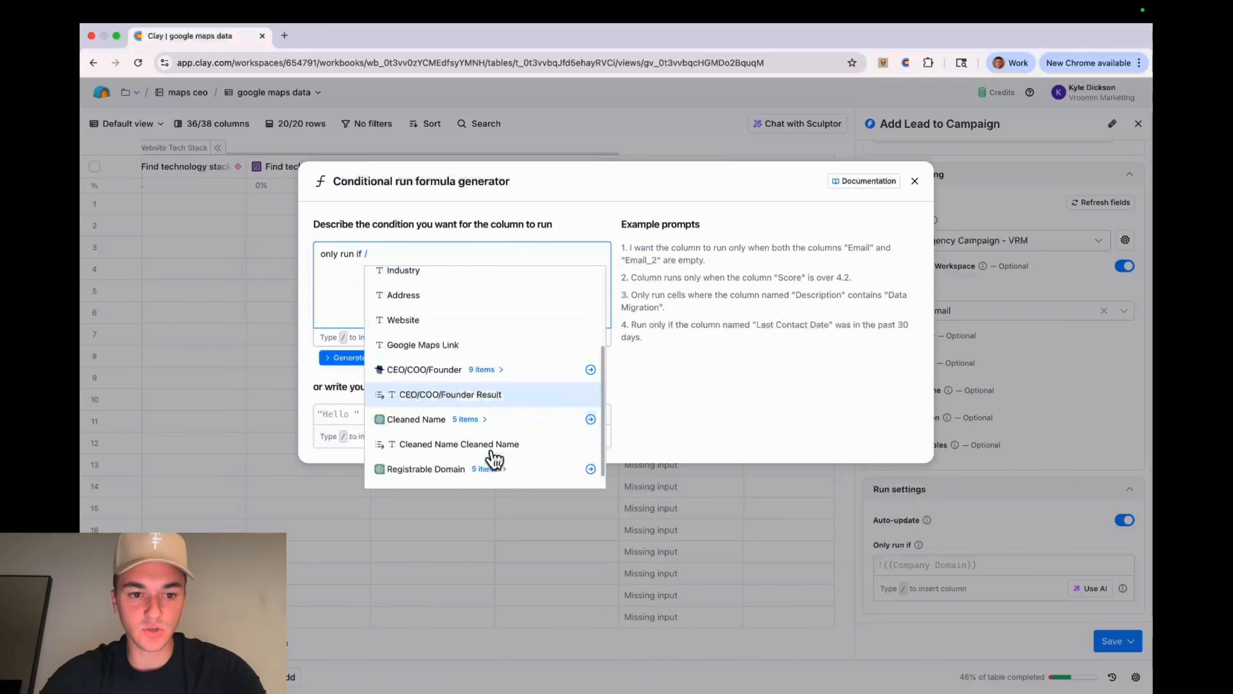
{"action": "scroll", "coordinate": [494, 459], "scroll_direction": "down", "scroll_amount": 2}
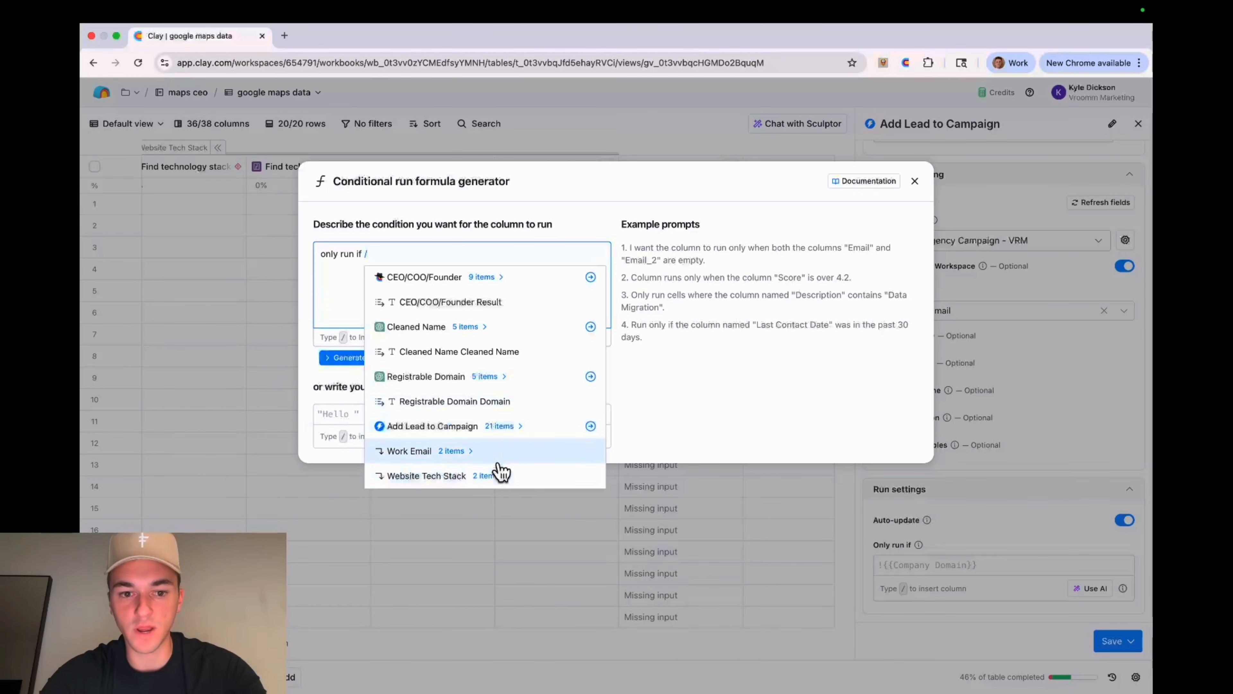
{"action": "left_click", "coordinate": [436, 256]}
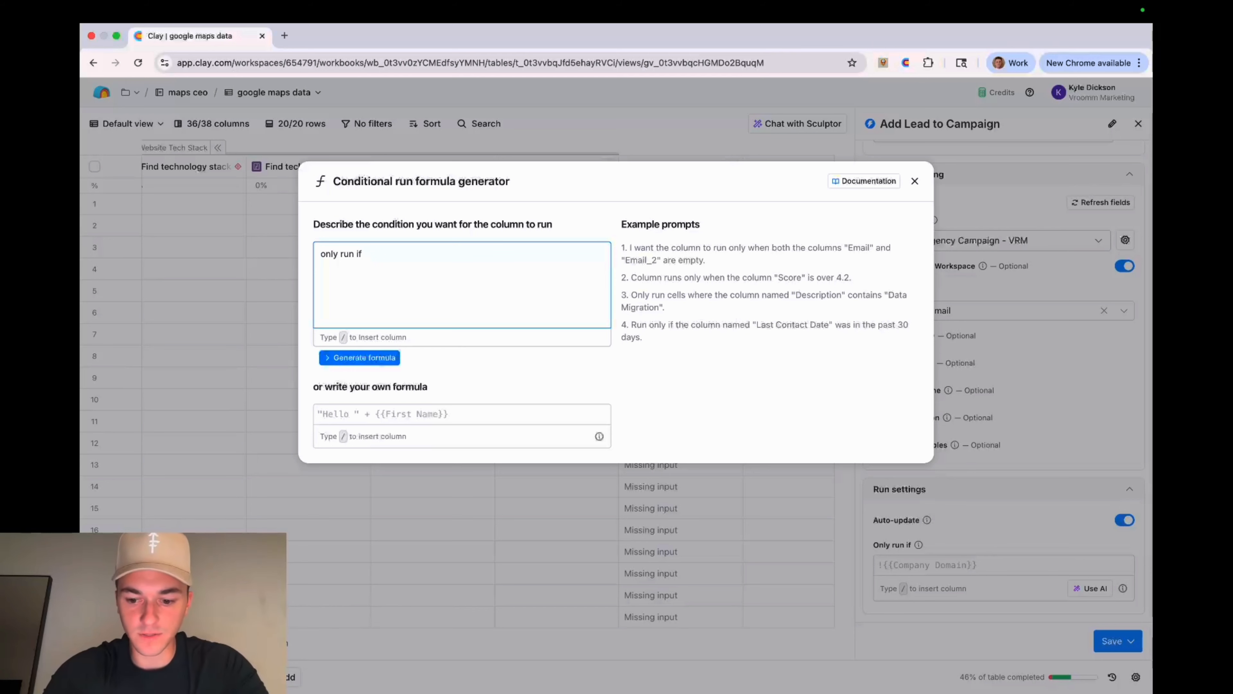
Generate a formula for "only run if {score row} contains the word "good" or "ok"", and close the generator and column settings without saving
{"action": "type", "text": "{score row"}
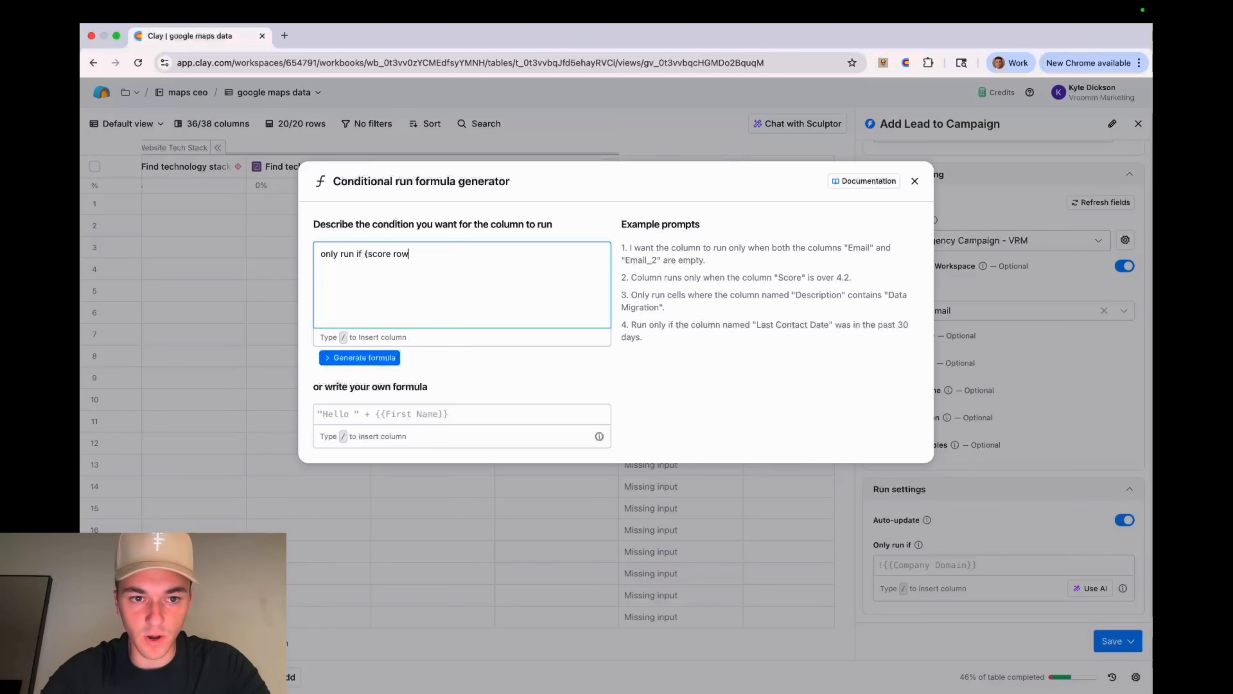
{"action": "type", "text": "} cont"}
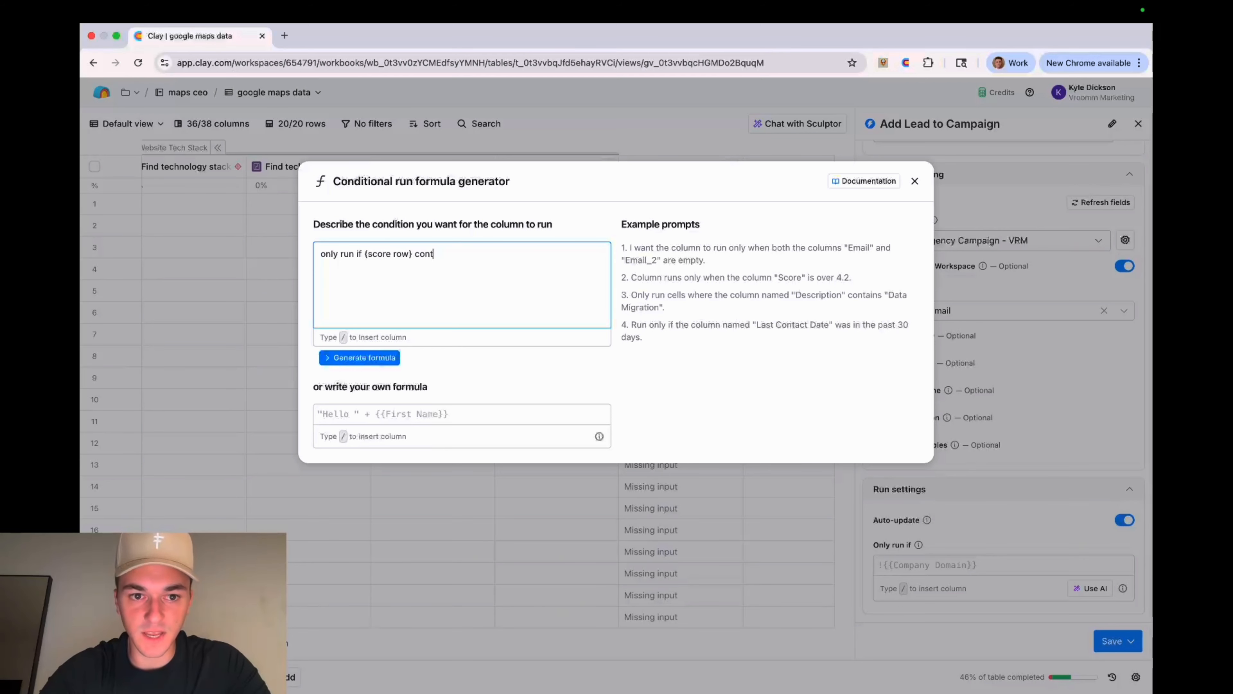
{"action": "type", "text": "ain "}
{"action": "type", "text": " the word"}
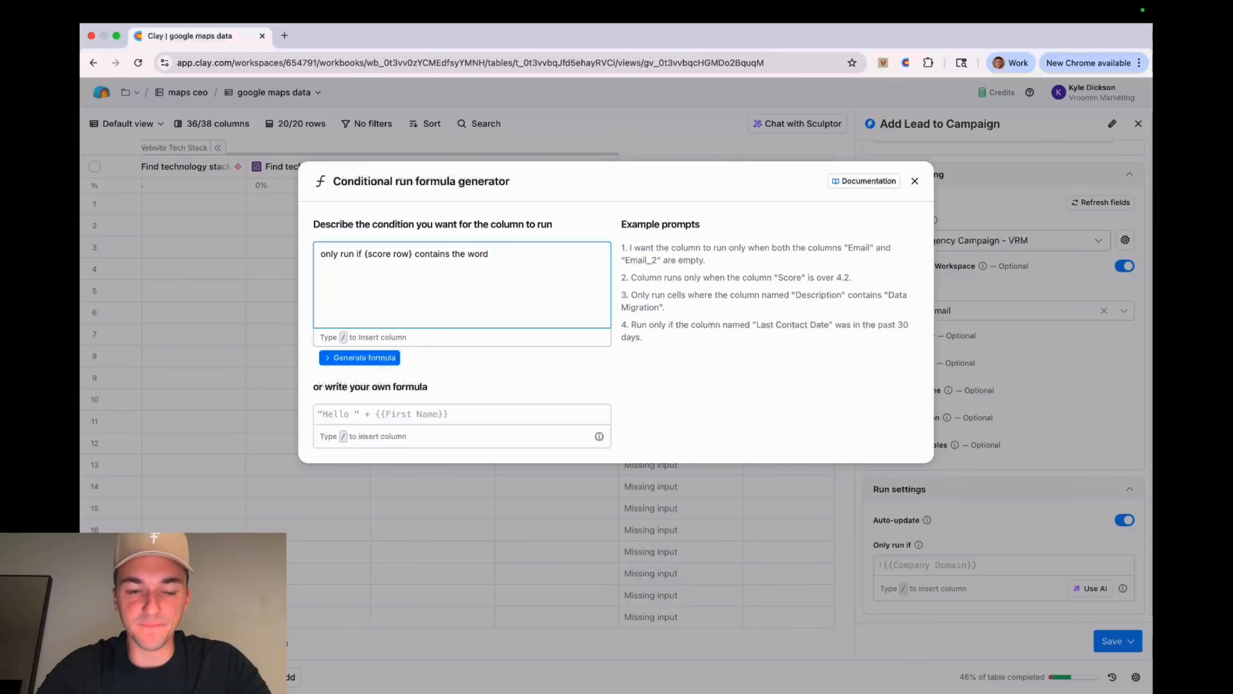
{"action": "type", "text": " \"go"}
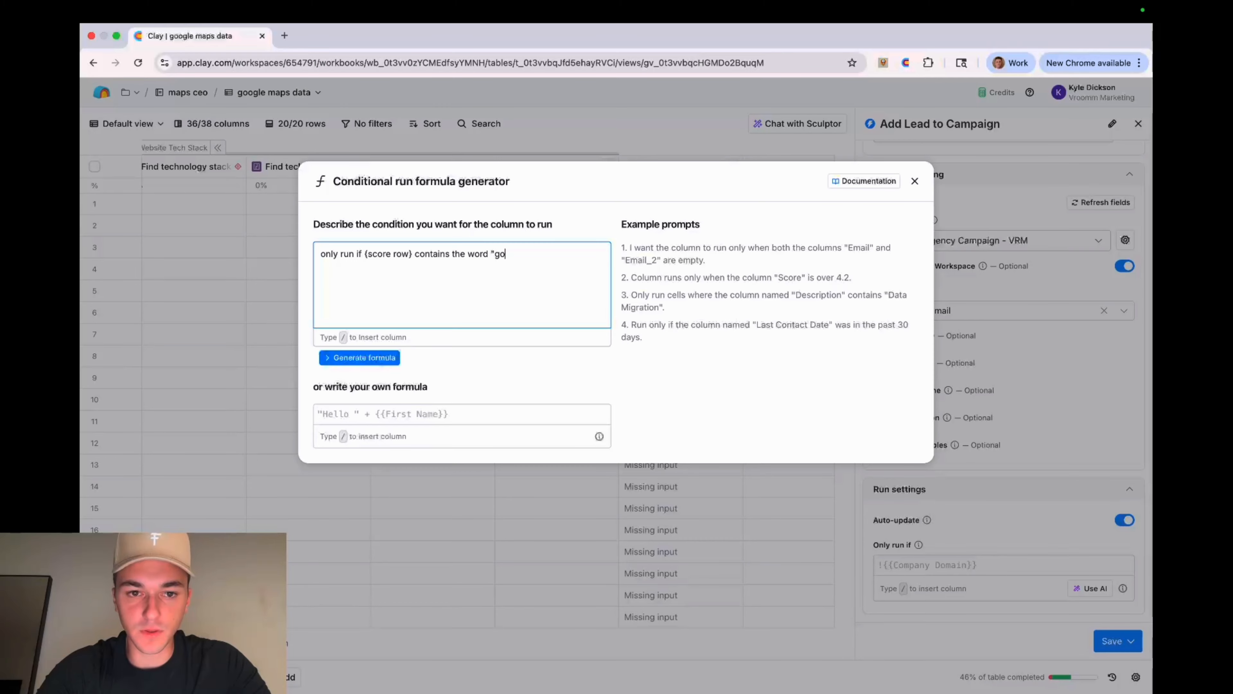
{"action": "type", "text": "od\""}
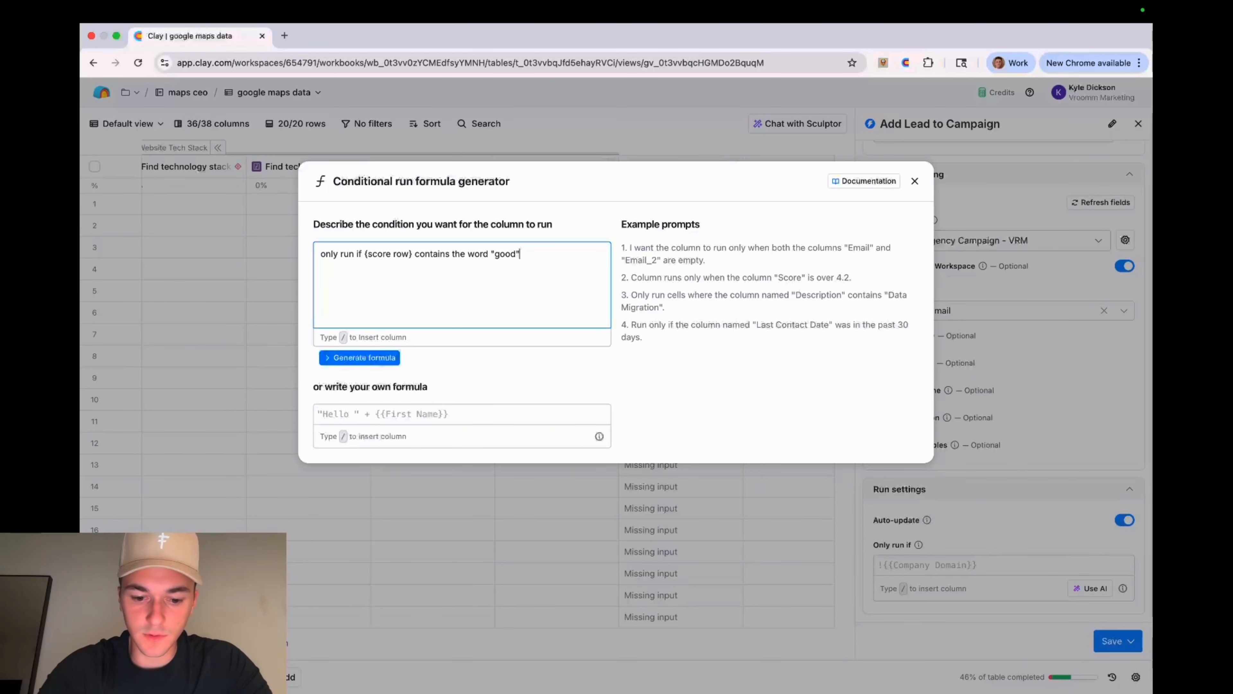
{"action": "type", "text": " or \"ok\""}
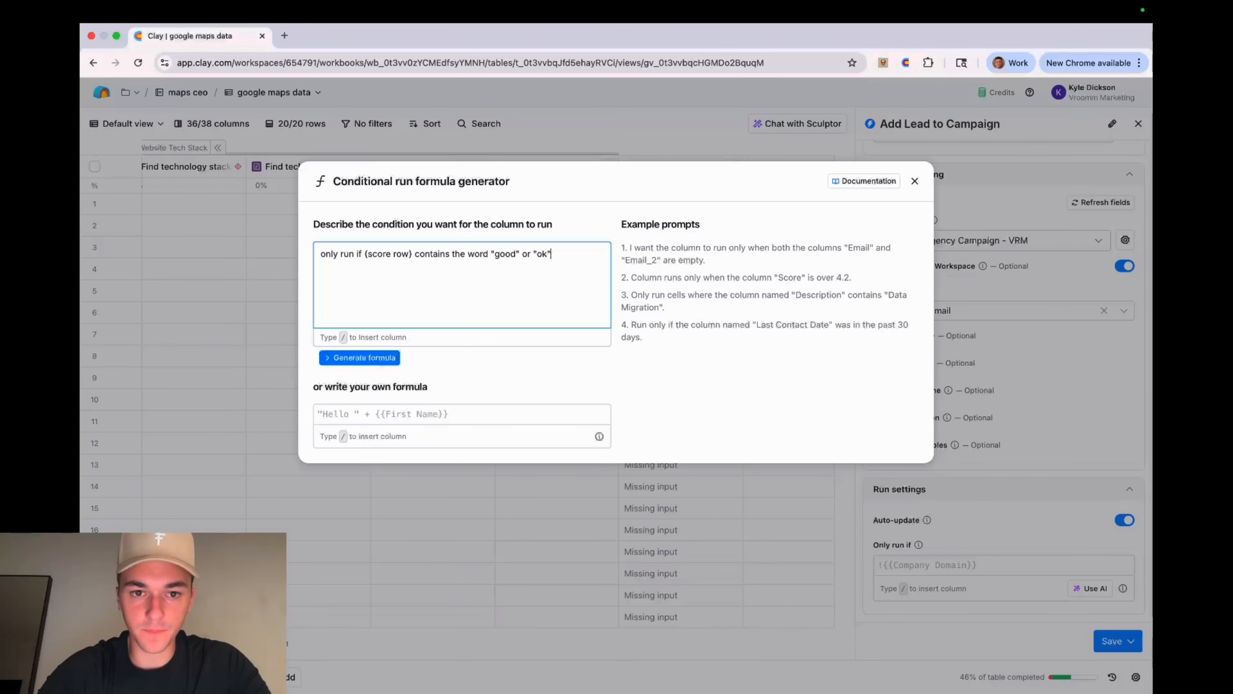
{"action": "left_click", "coordinate": [355, 358]}
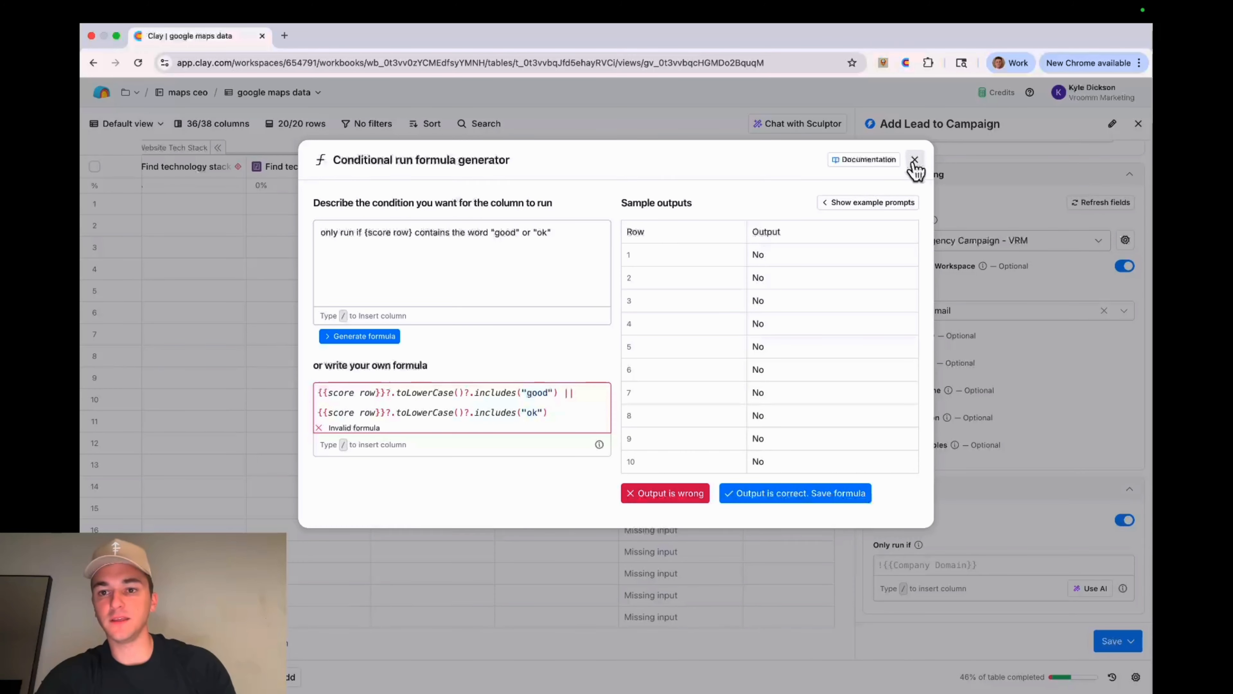
{"action": "left_click", "coordinate": [915, 161]}
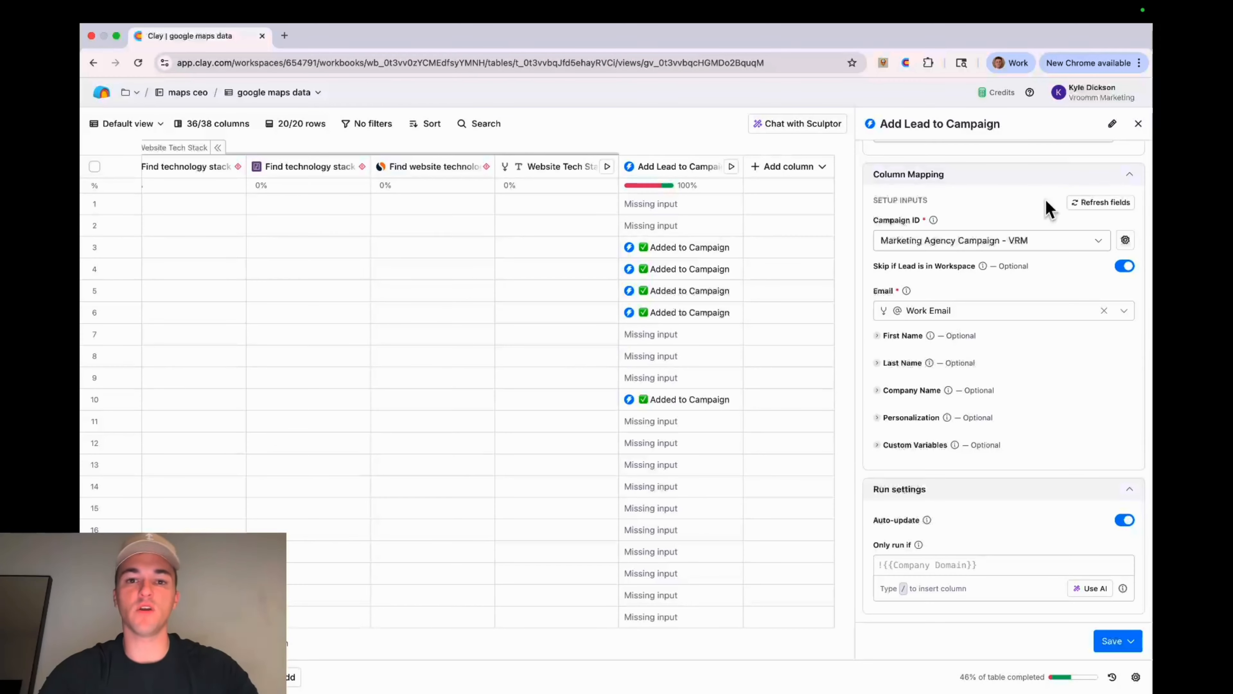
{"action": "left_click", "coordinate": [1138, 124]}
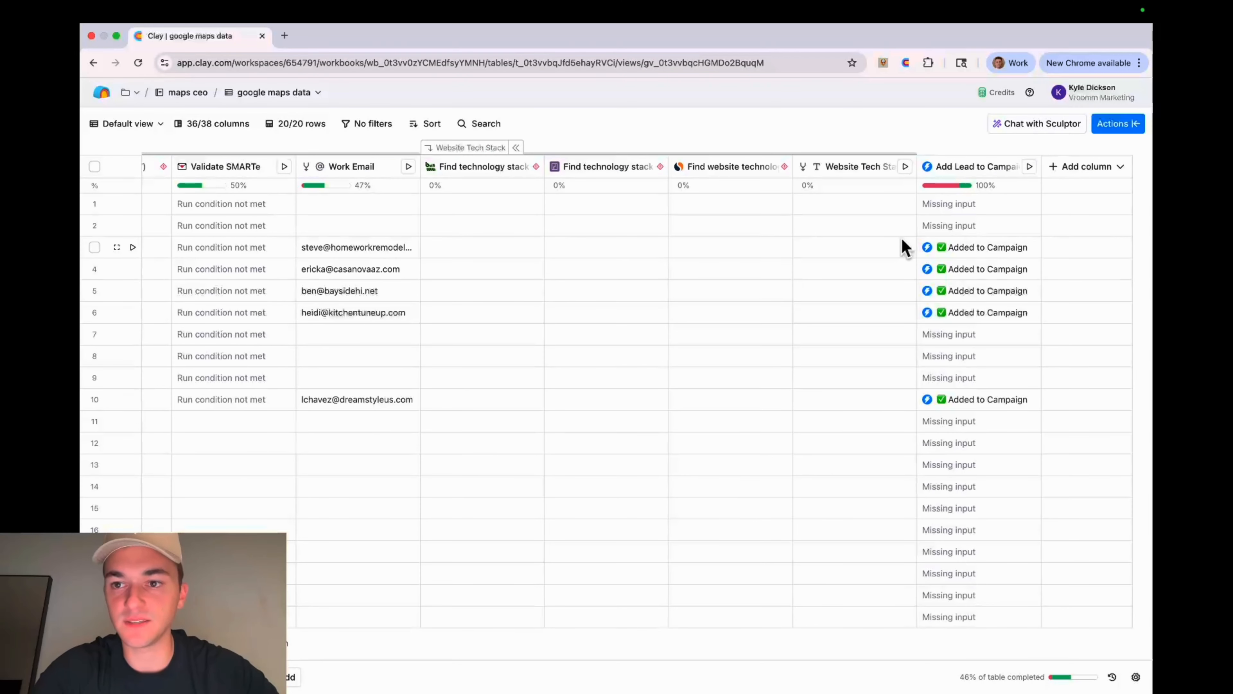